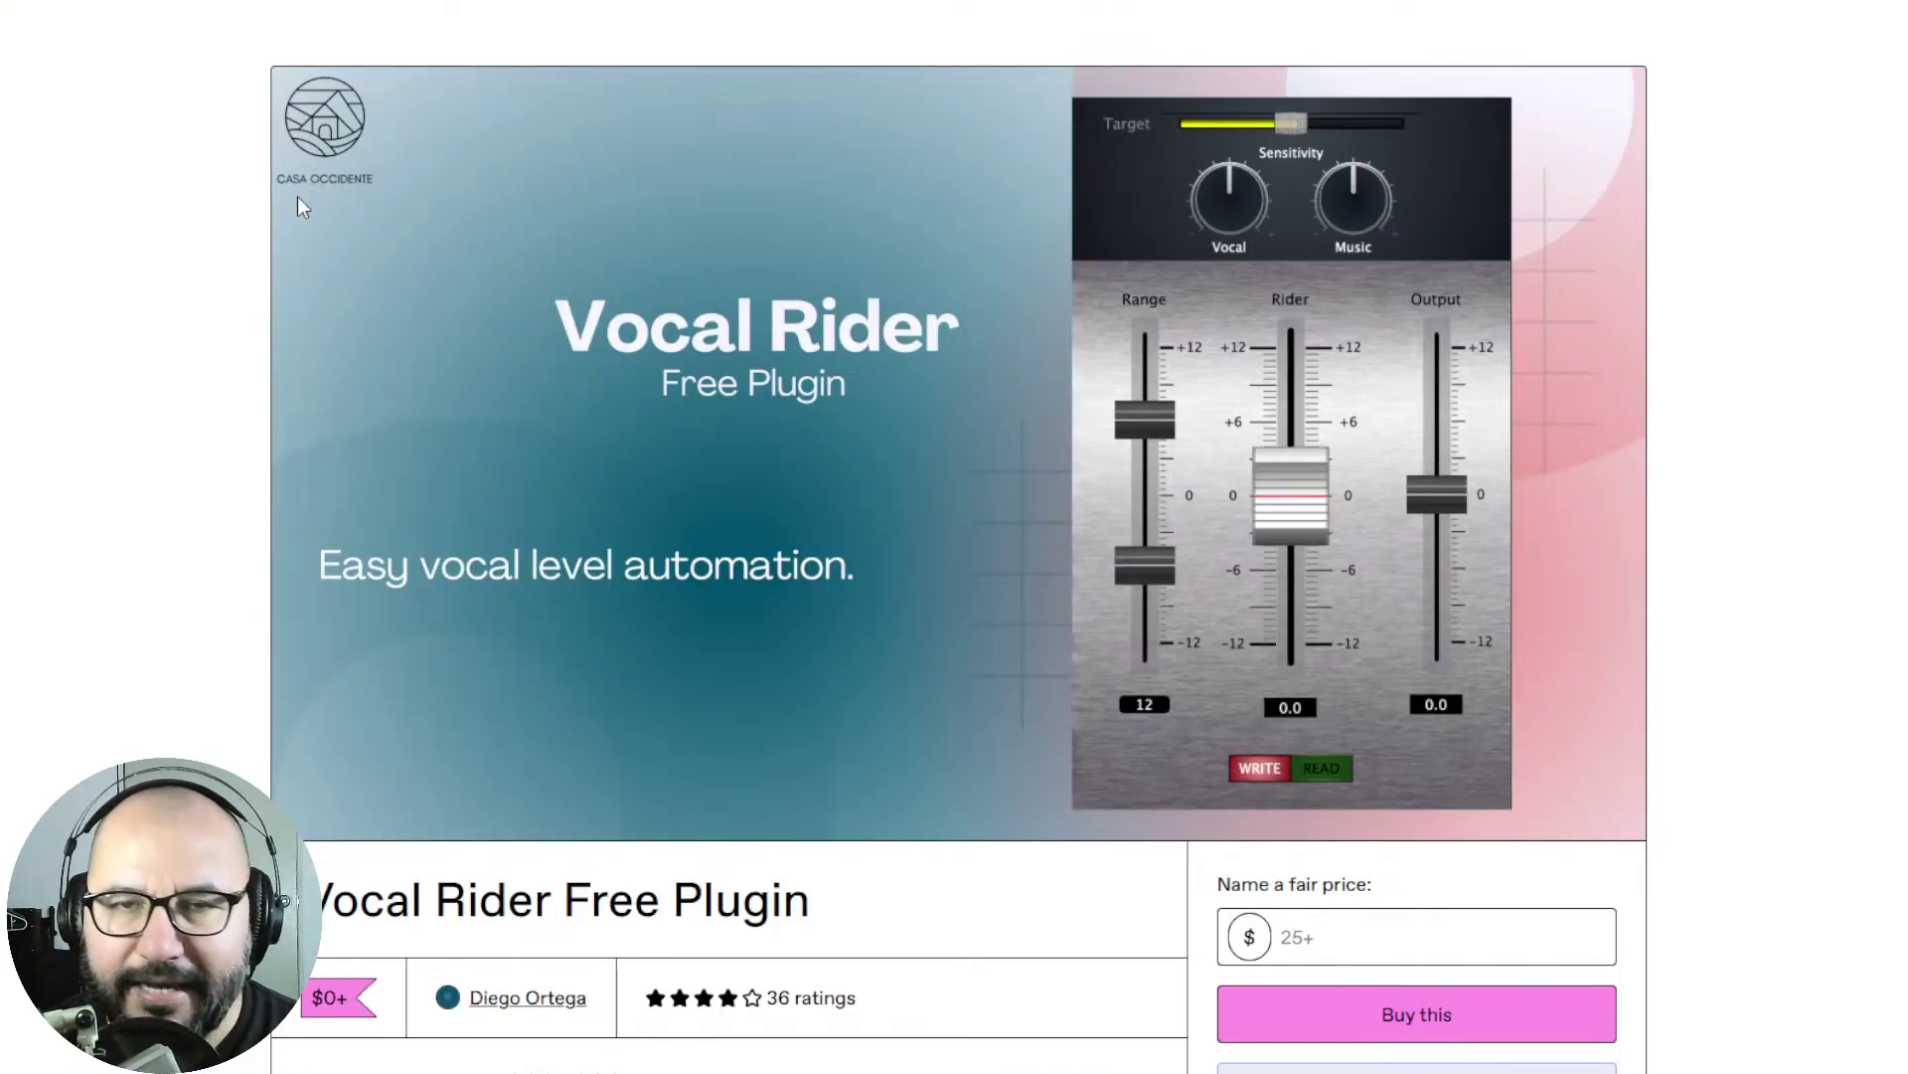
Examine the Vocal Rider Free Plugin download page and compare it with the Waves Vocal Rider product page.
scroll(268, 414, down, 1)
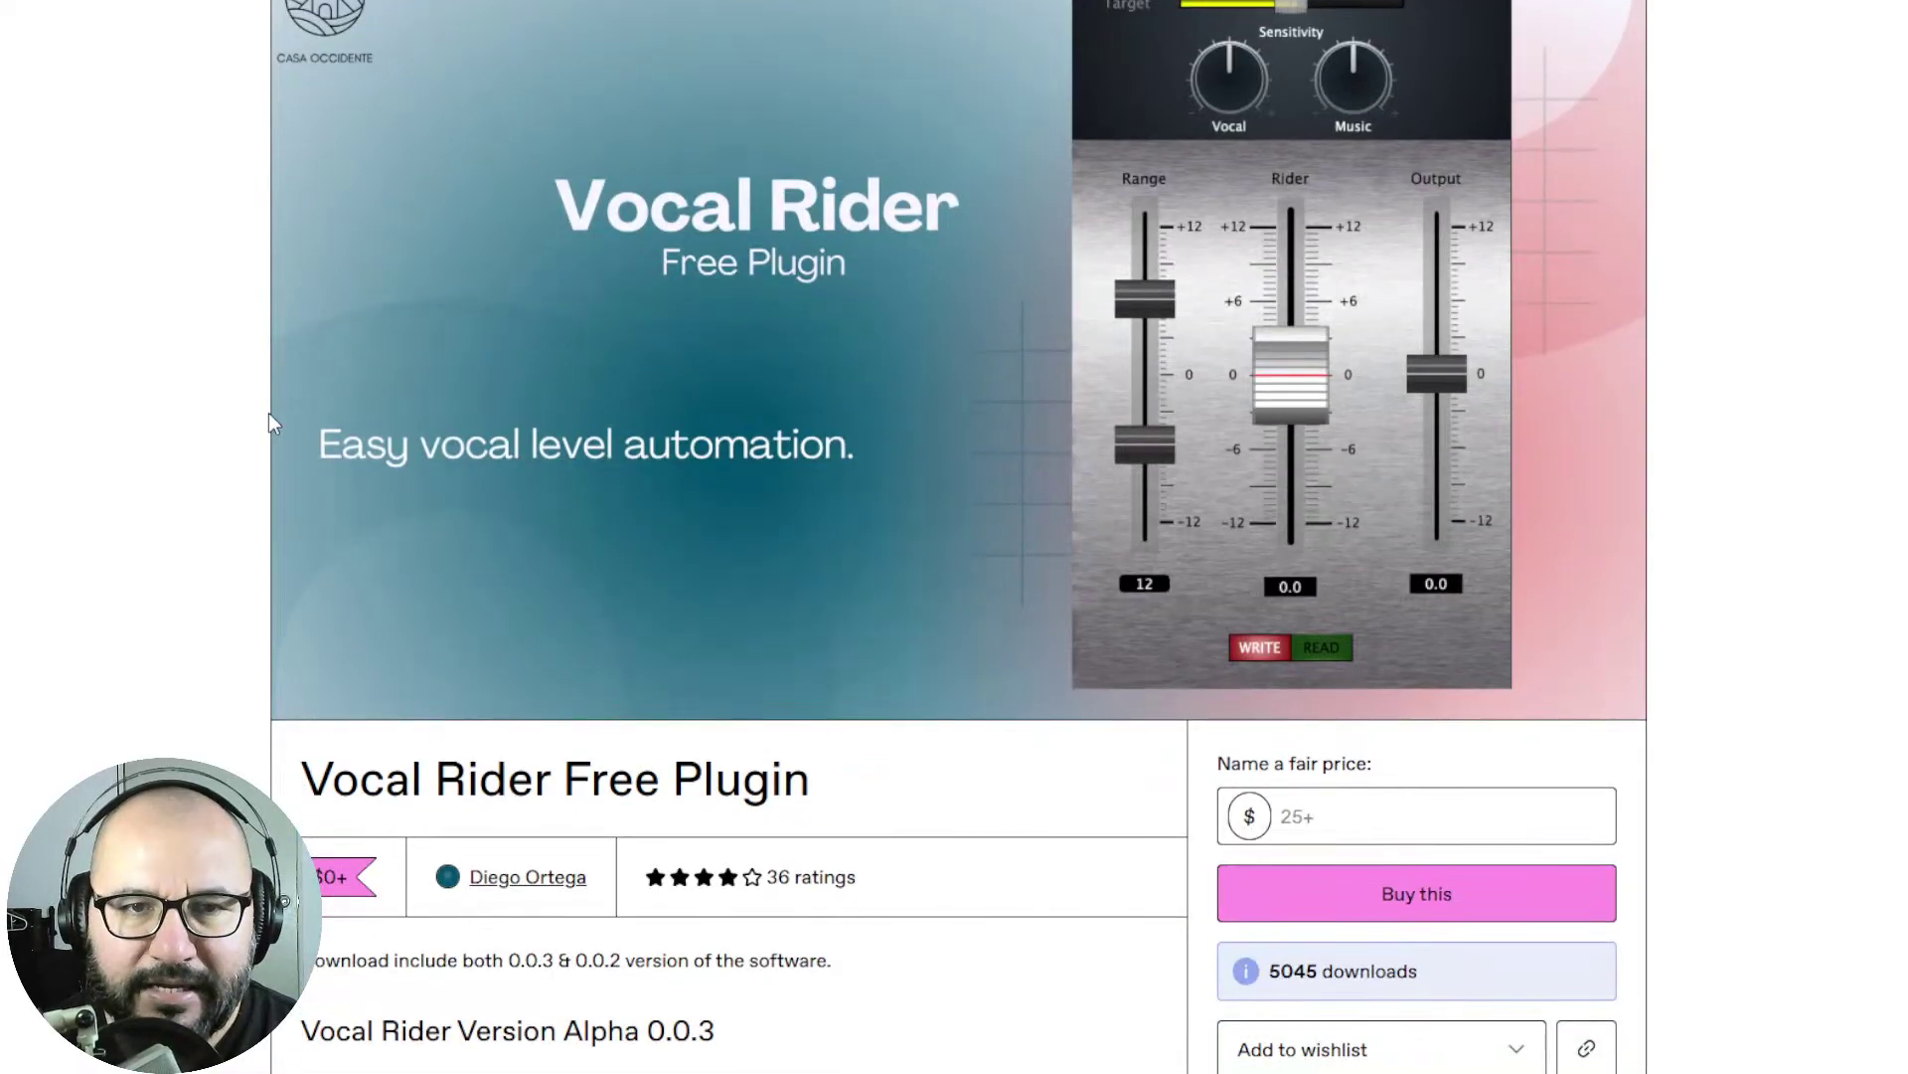
scroll(268, 414, up, 1)
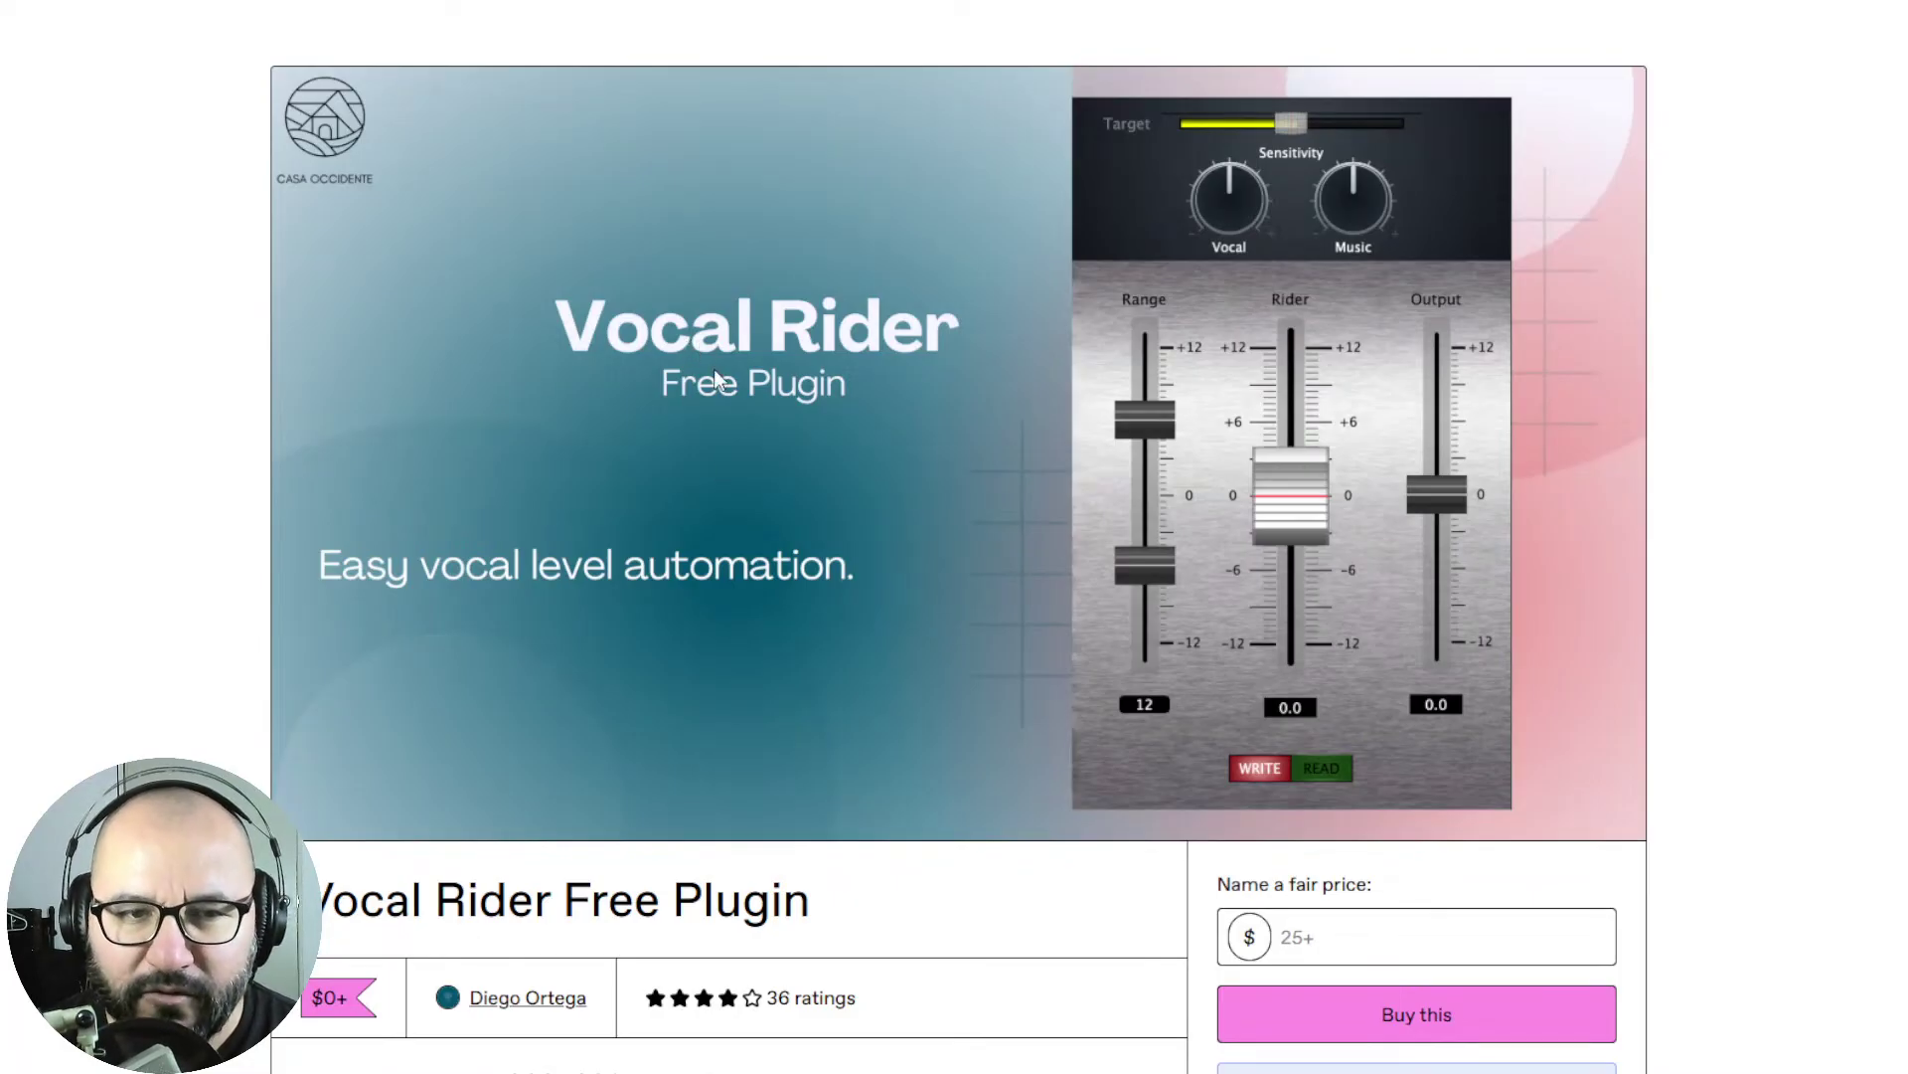
scroll(240, 517, down, 1)
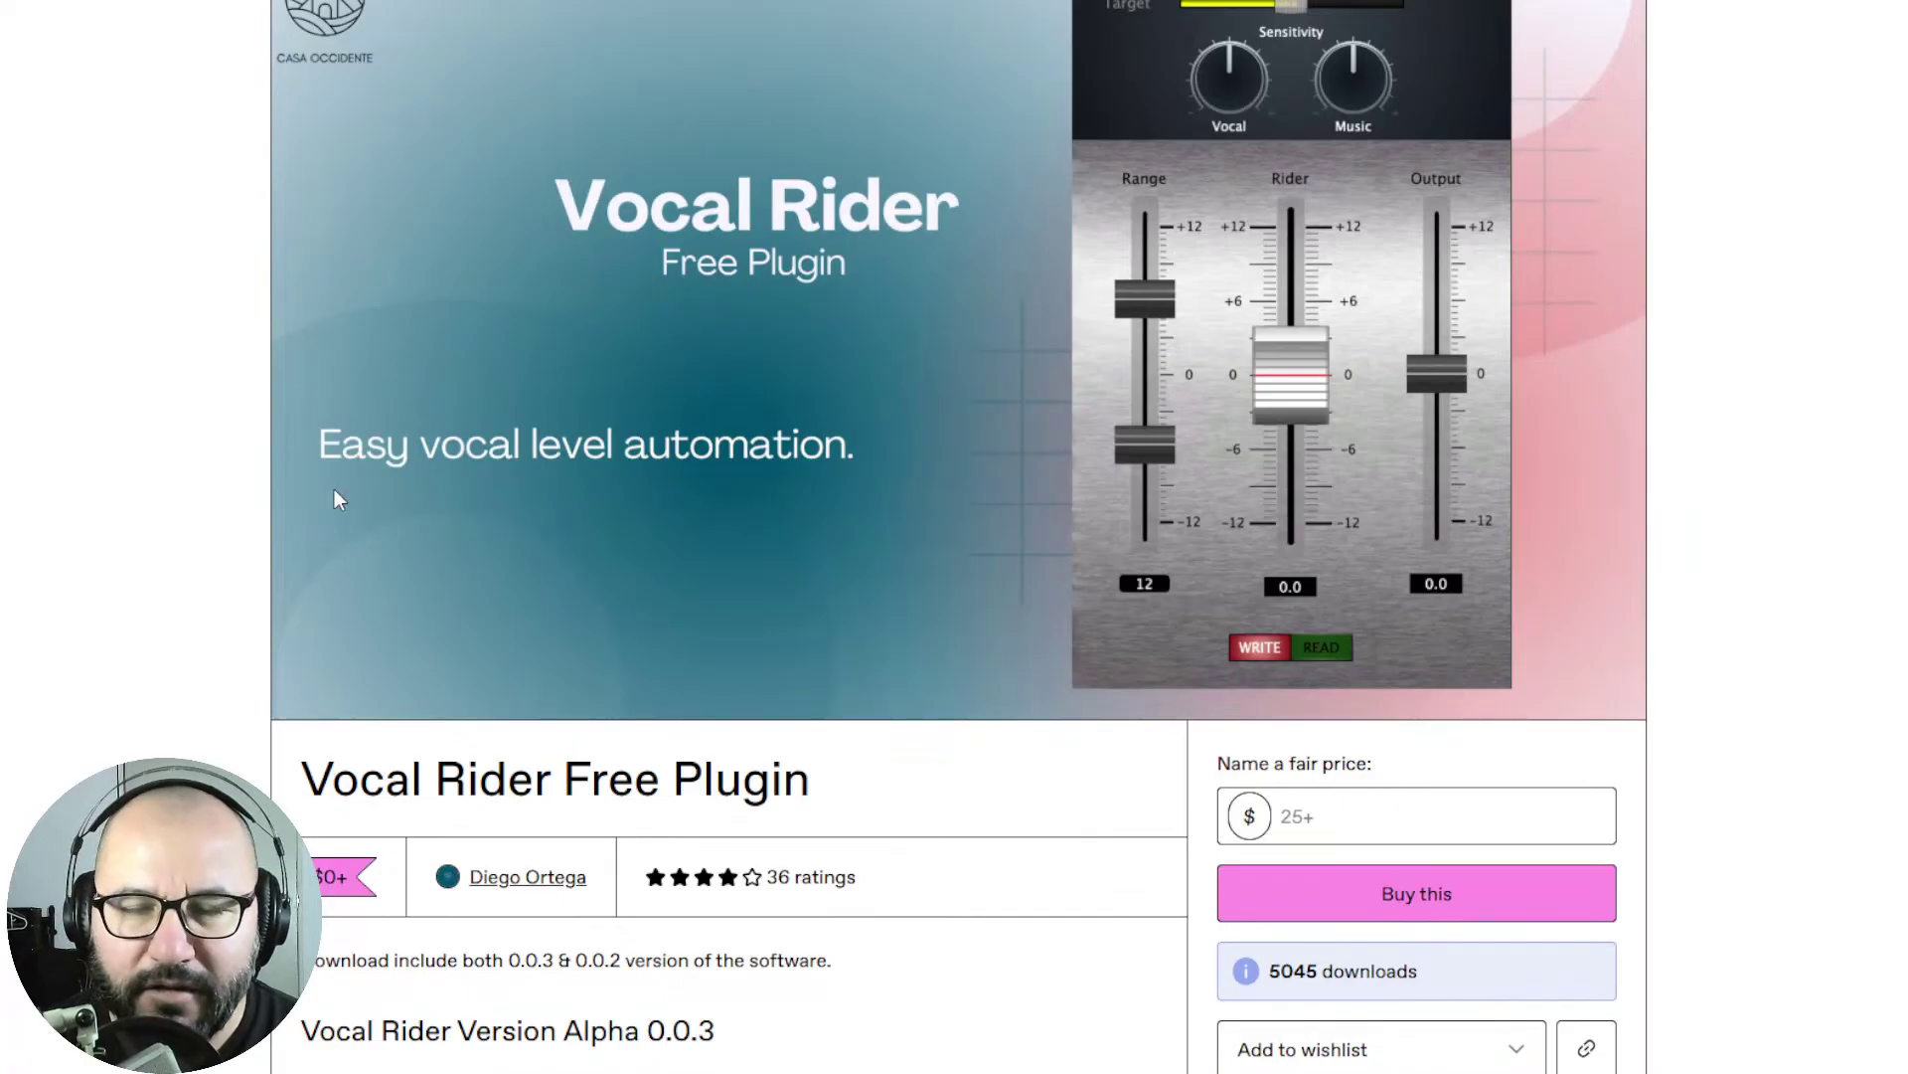
scroll(291, 492, up, 1)
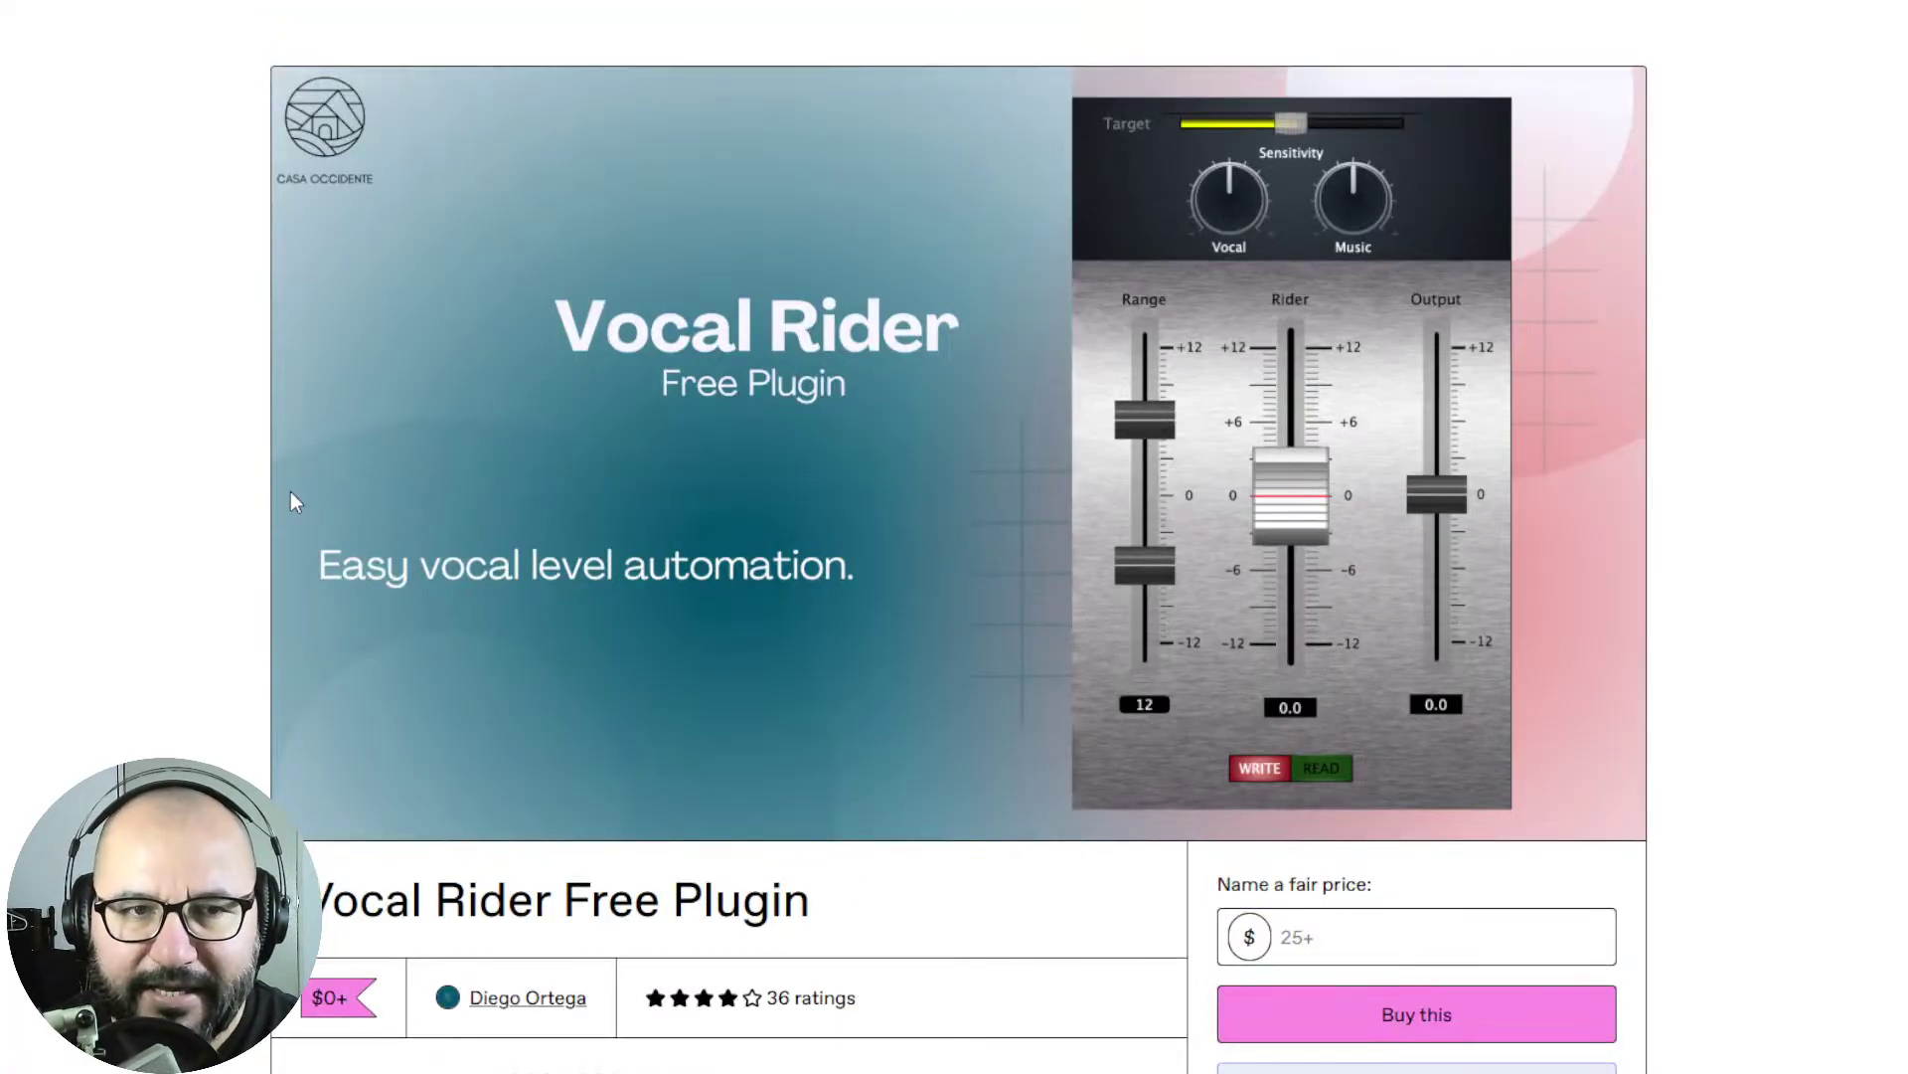
key(ctrl+Tab)
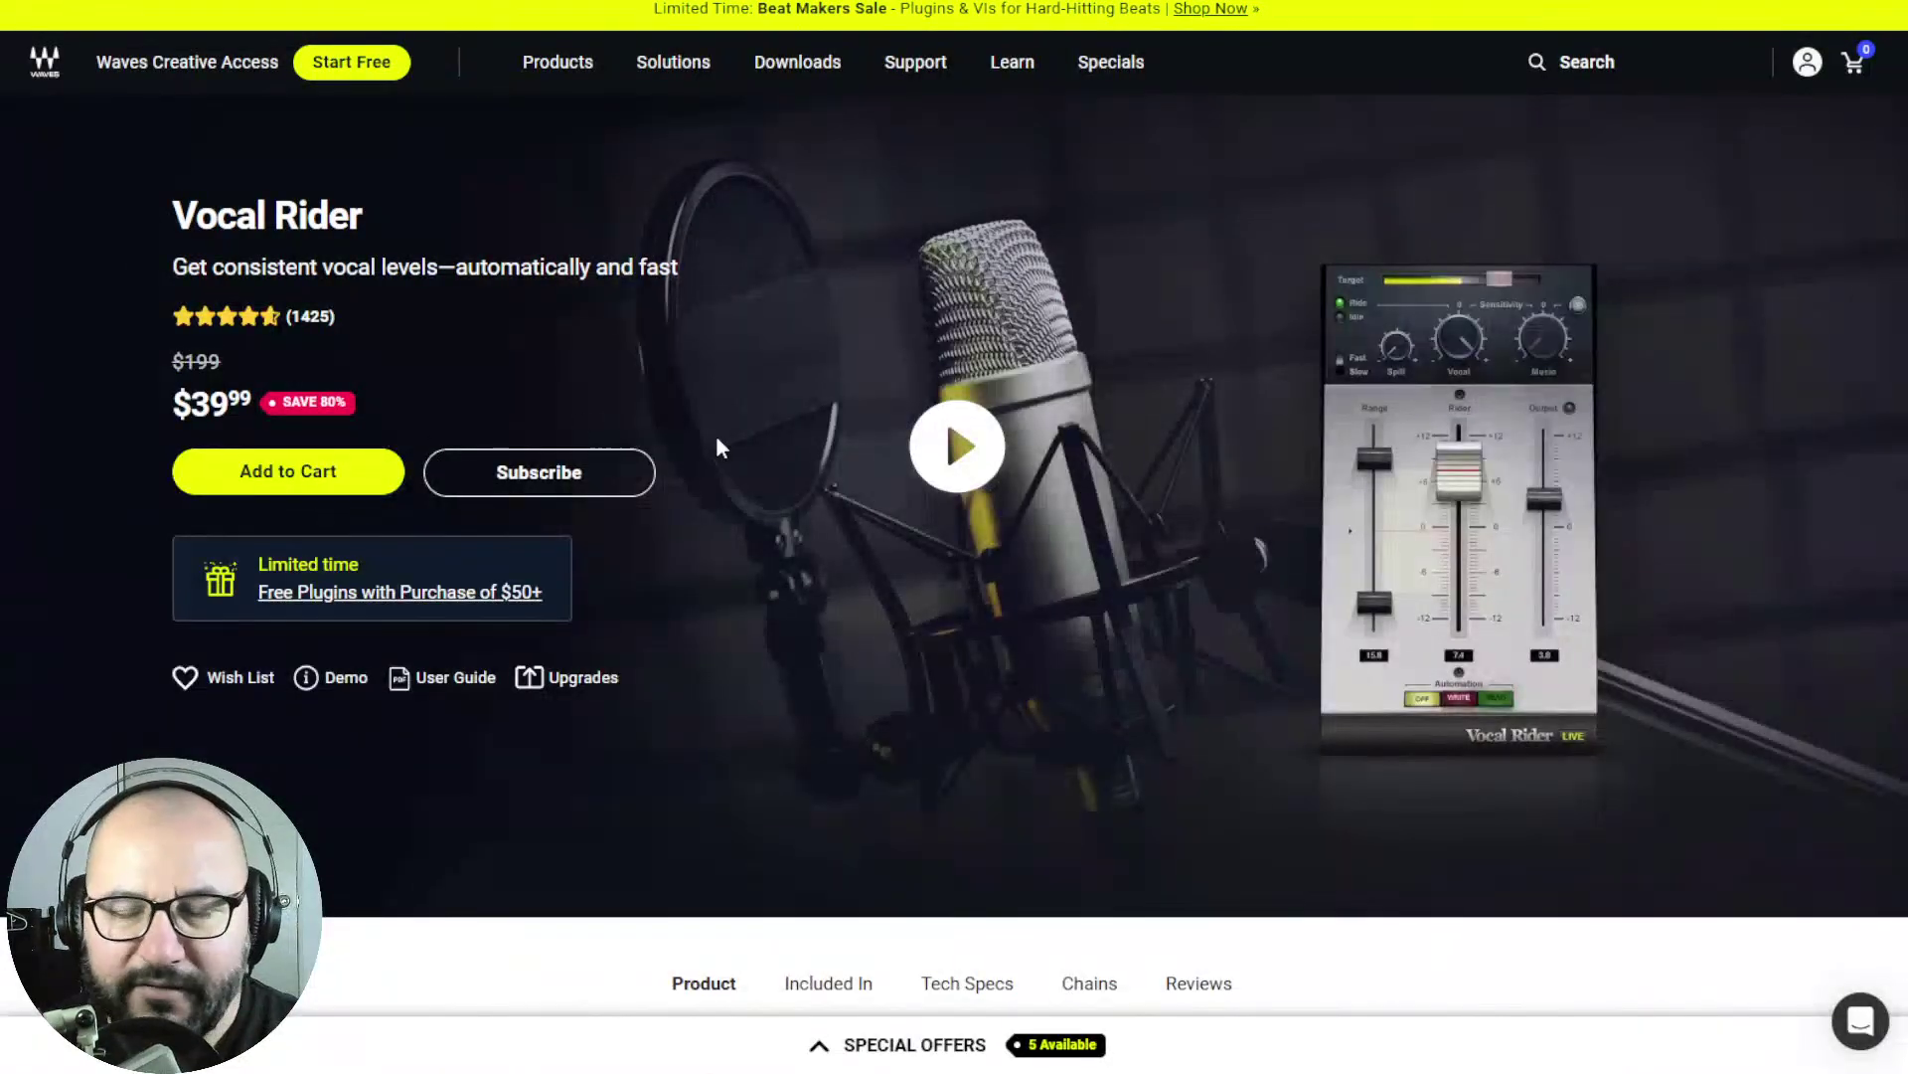
scroll(1207, 624, down, 1)
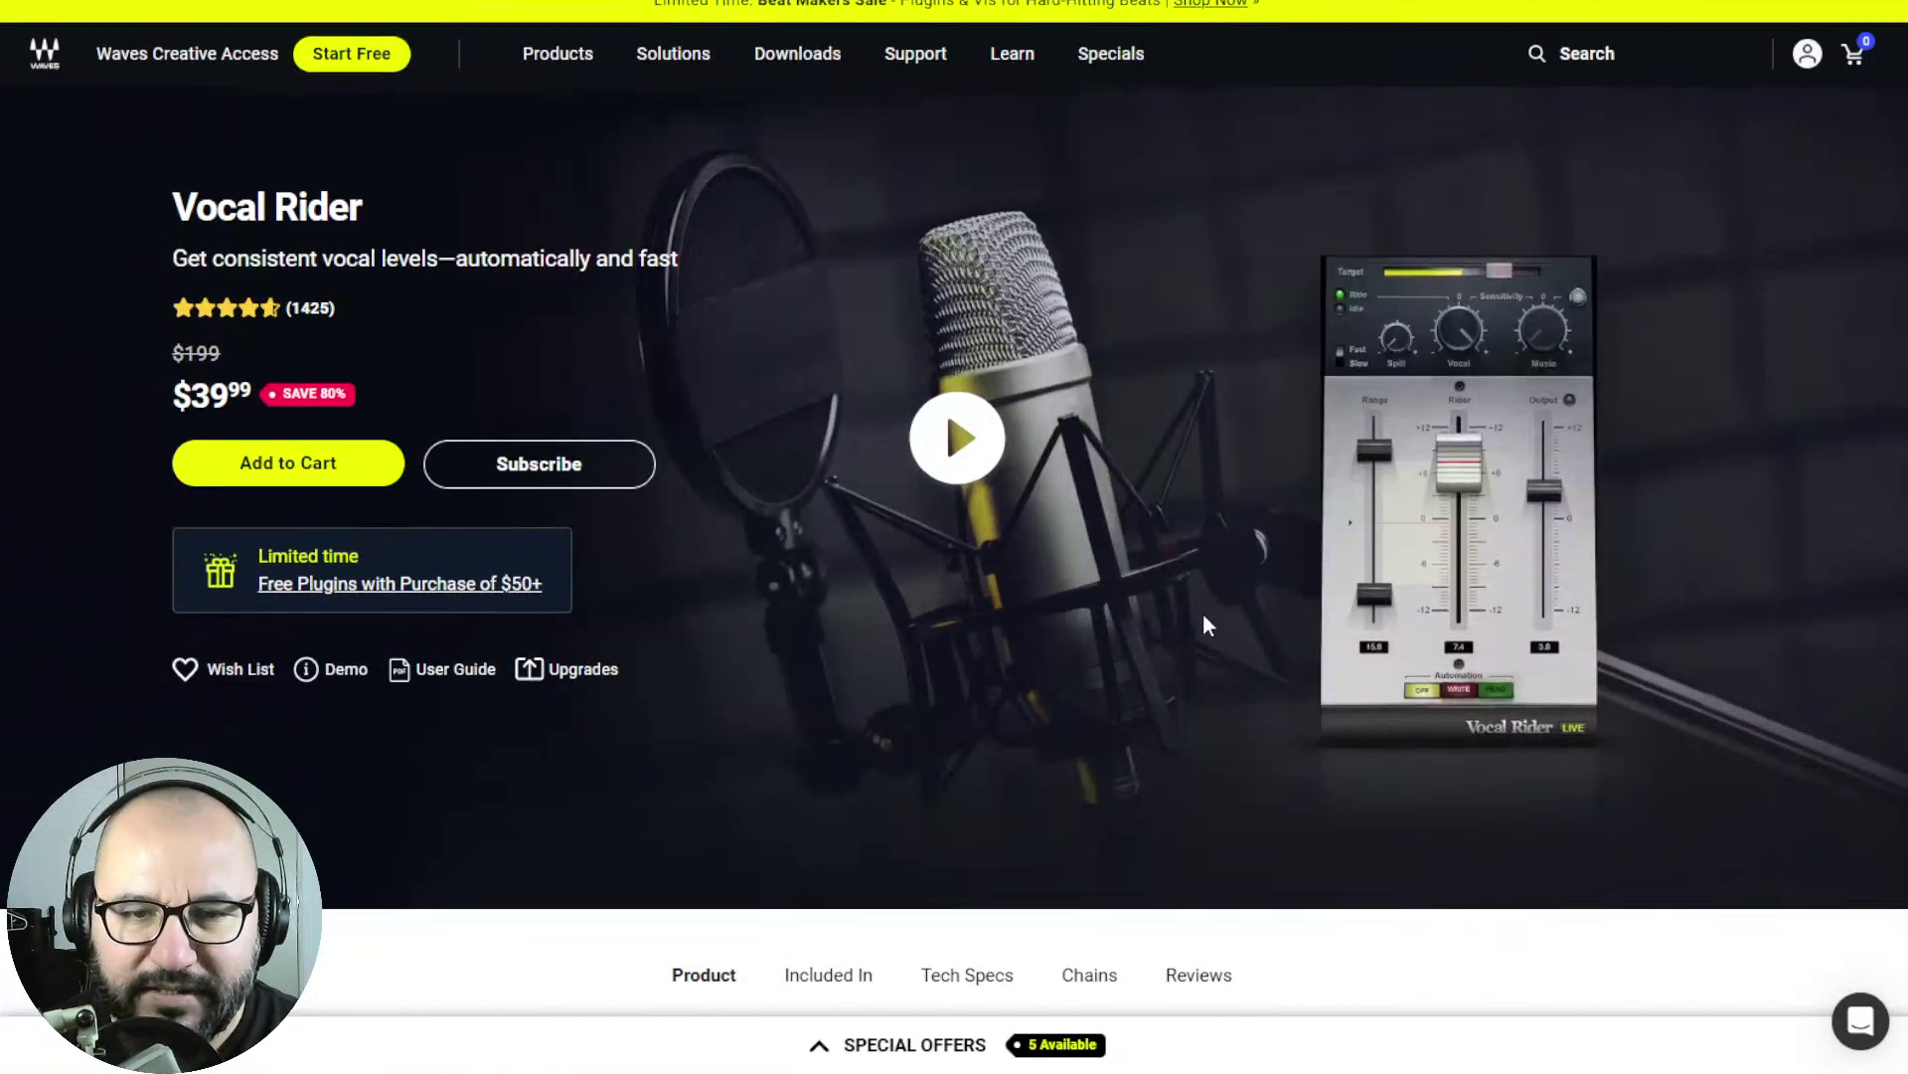
scroll(1208, 624, down, 8)
key(ctrl+Tab)
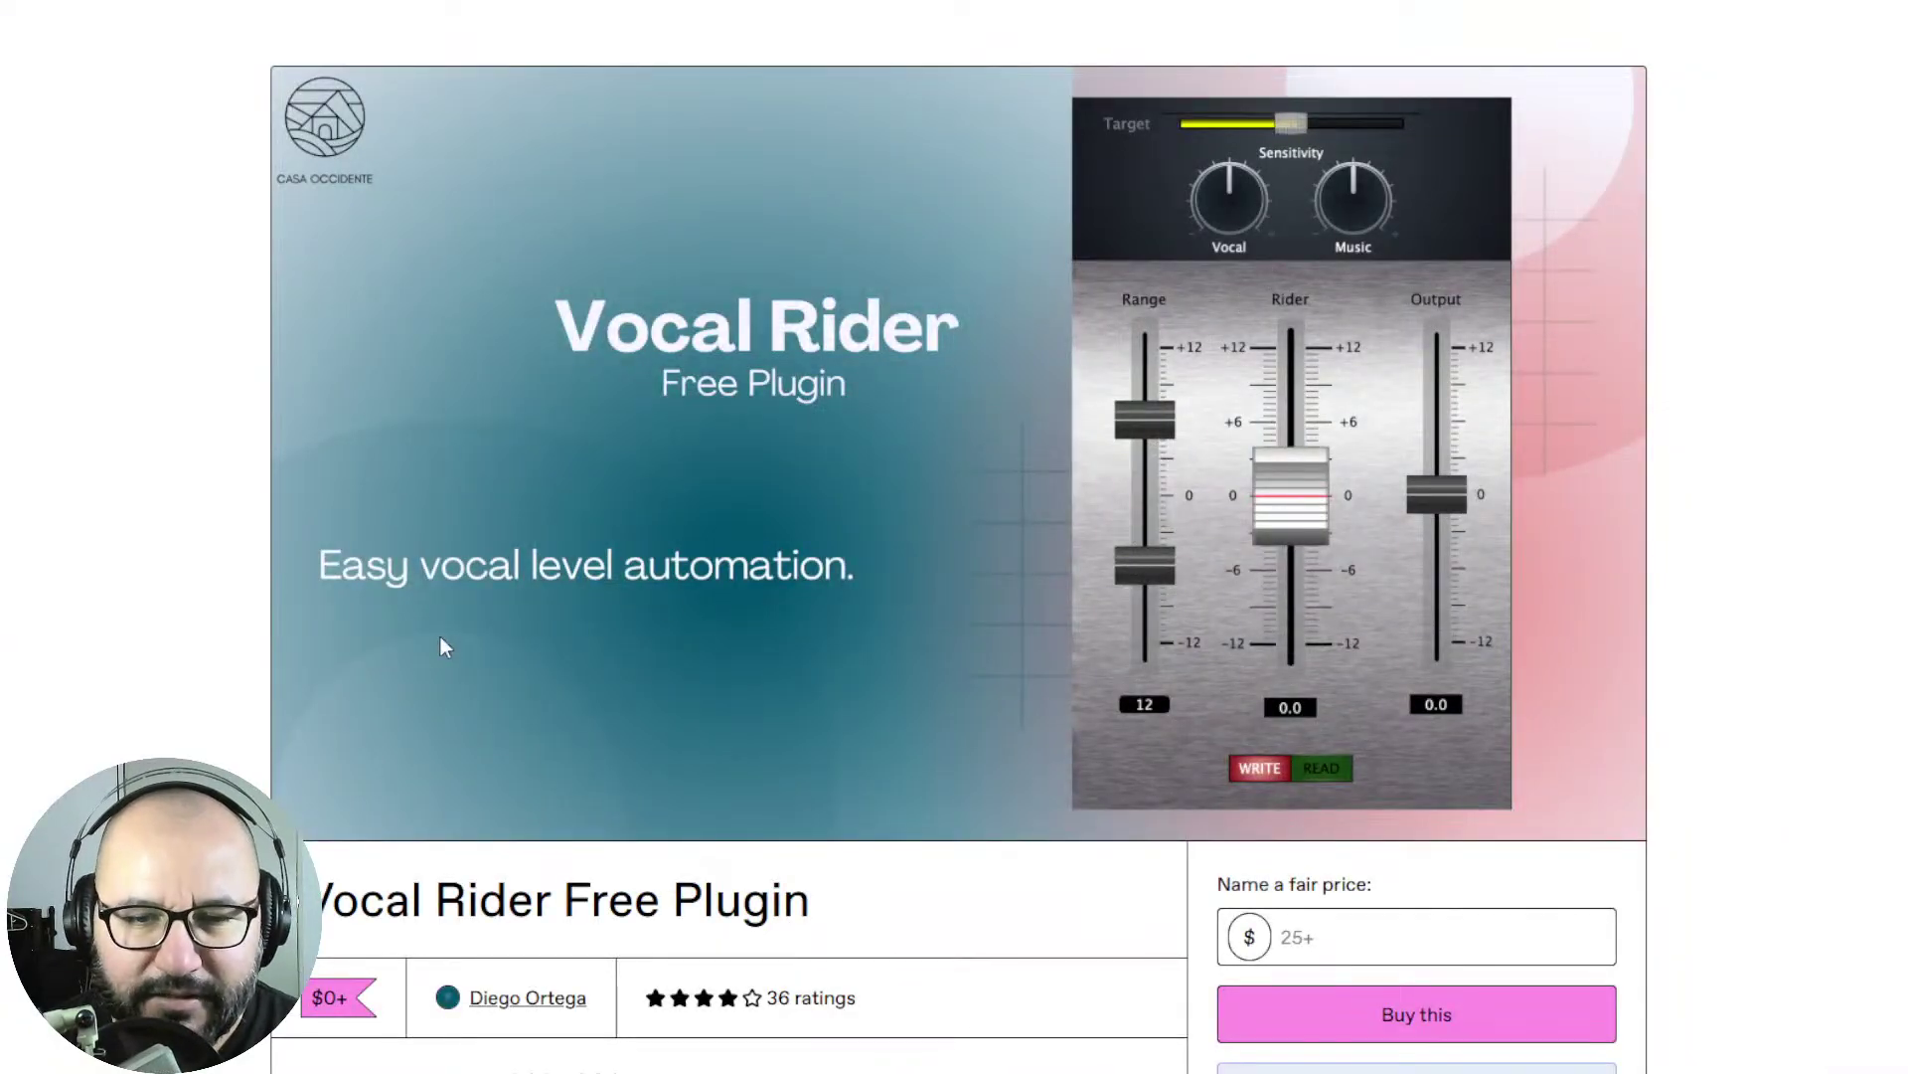
scroll(223, 630, down, 3)
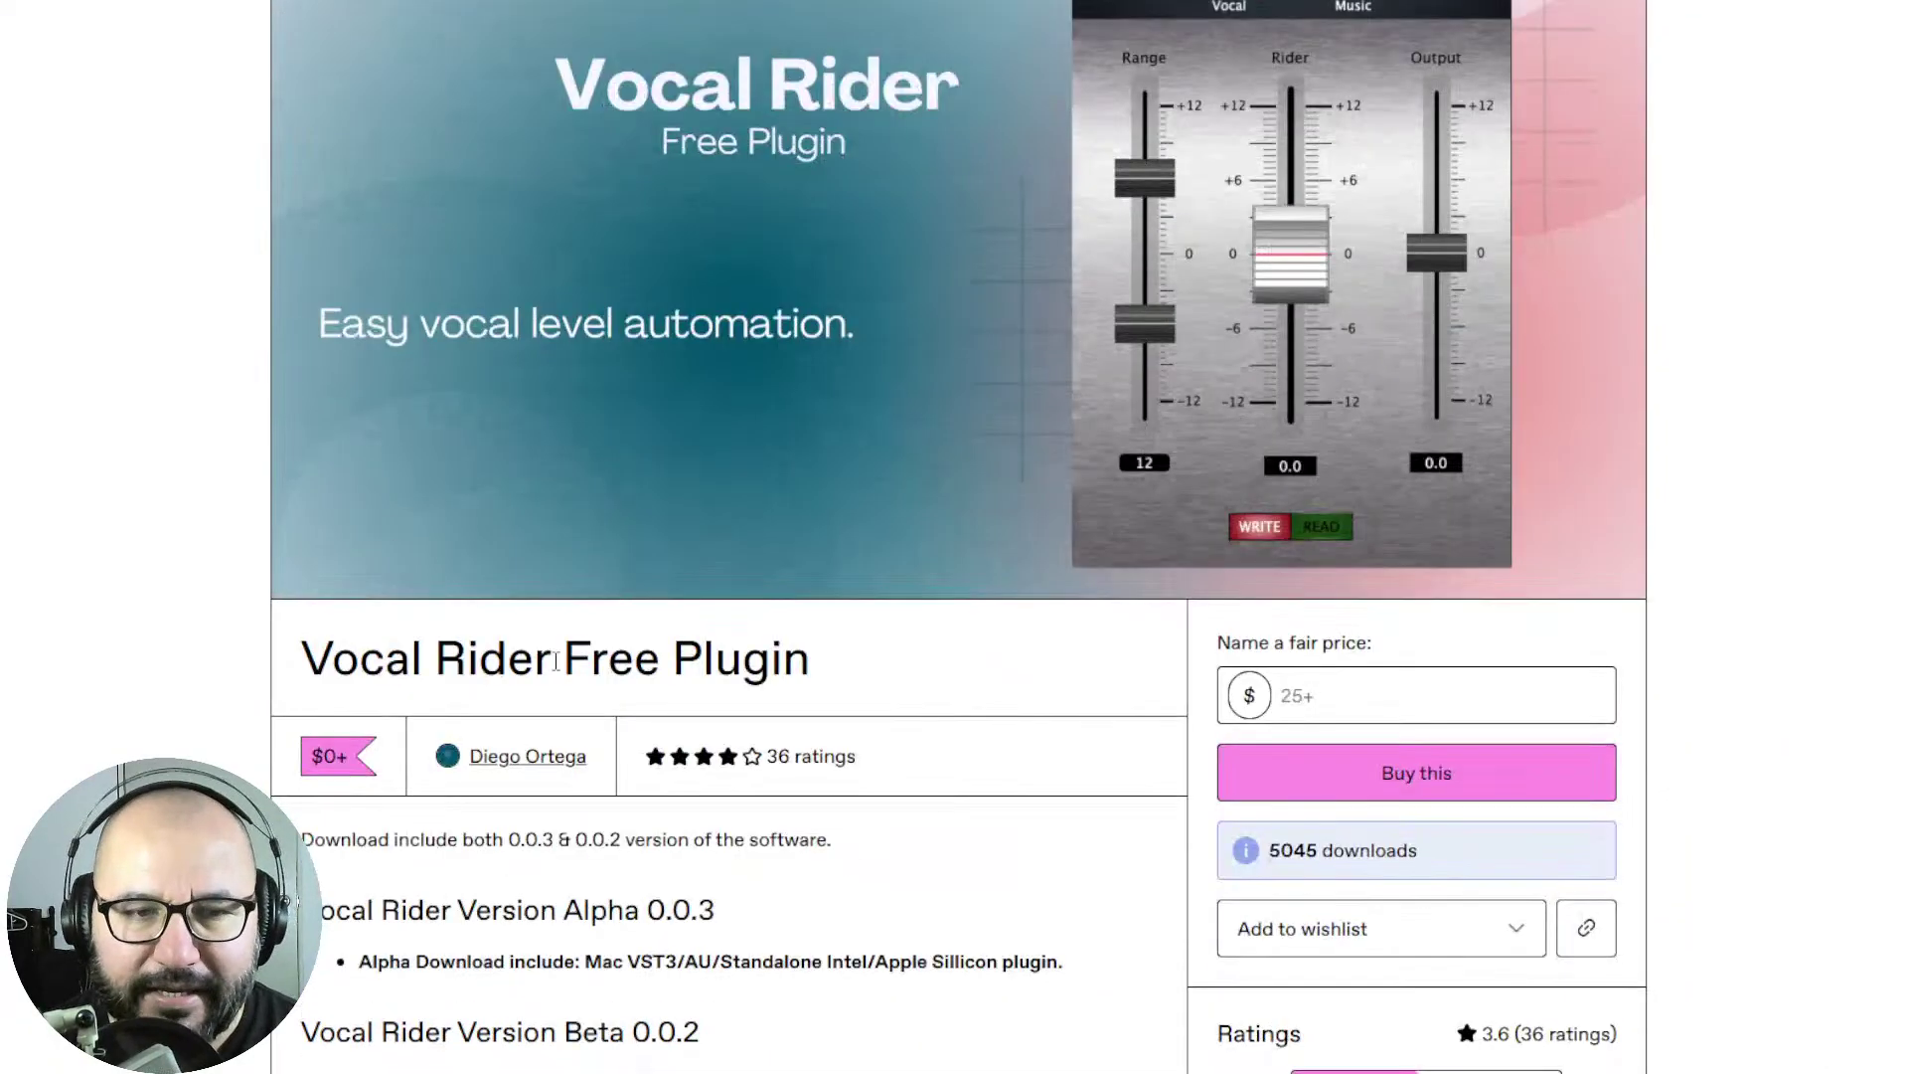
scroll(231, 740, down, 1)
scroll(231, 741, up, 3)
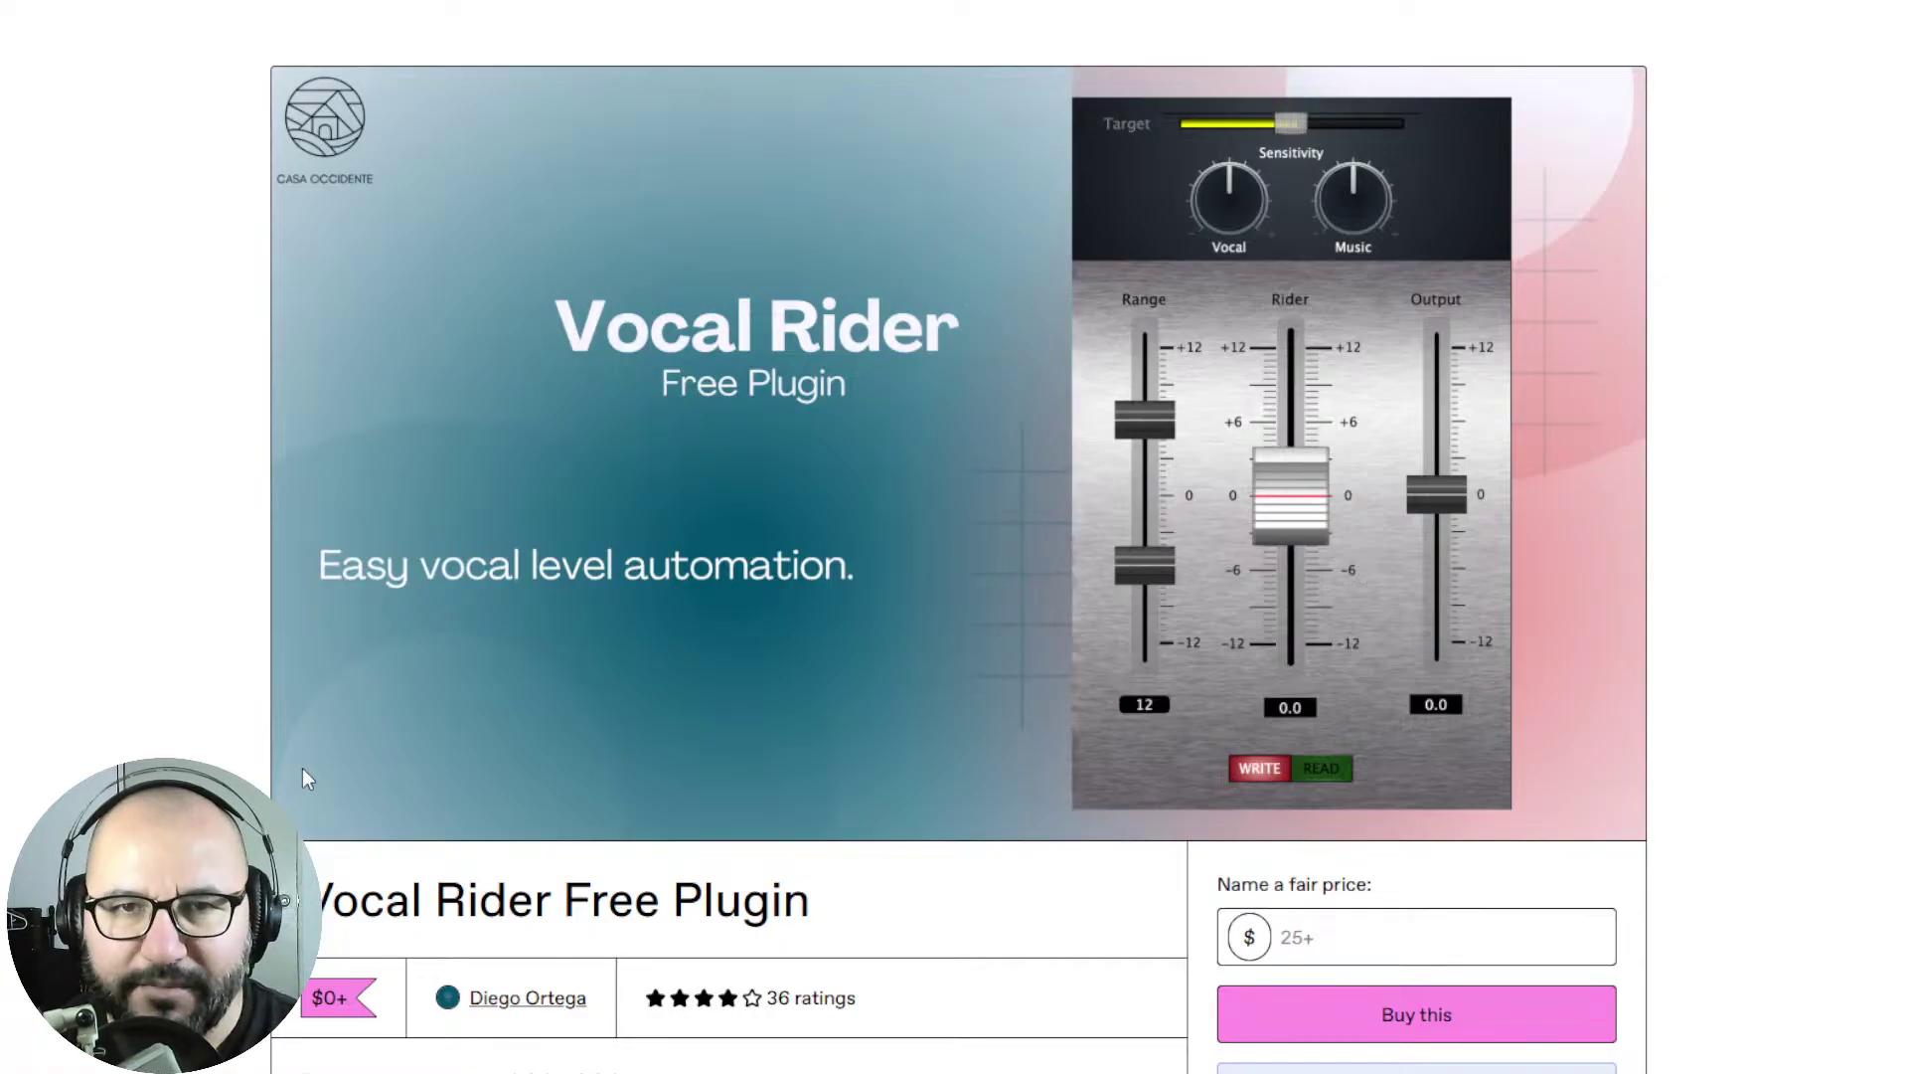
Switch to the rock and metal music production website and open its blog.
key(ctrl+Tab)
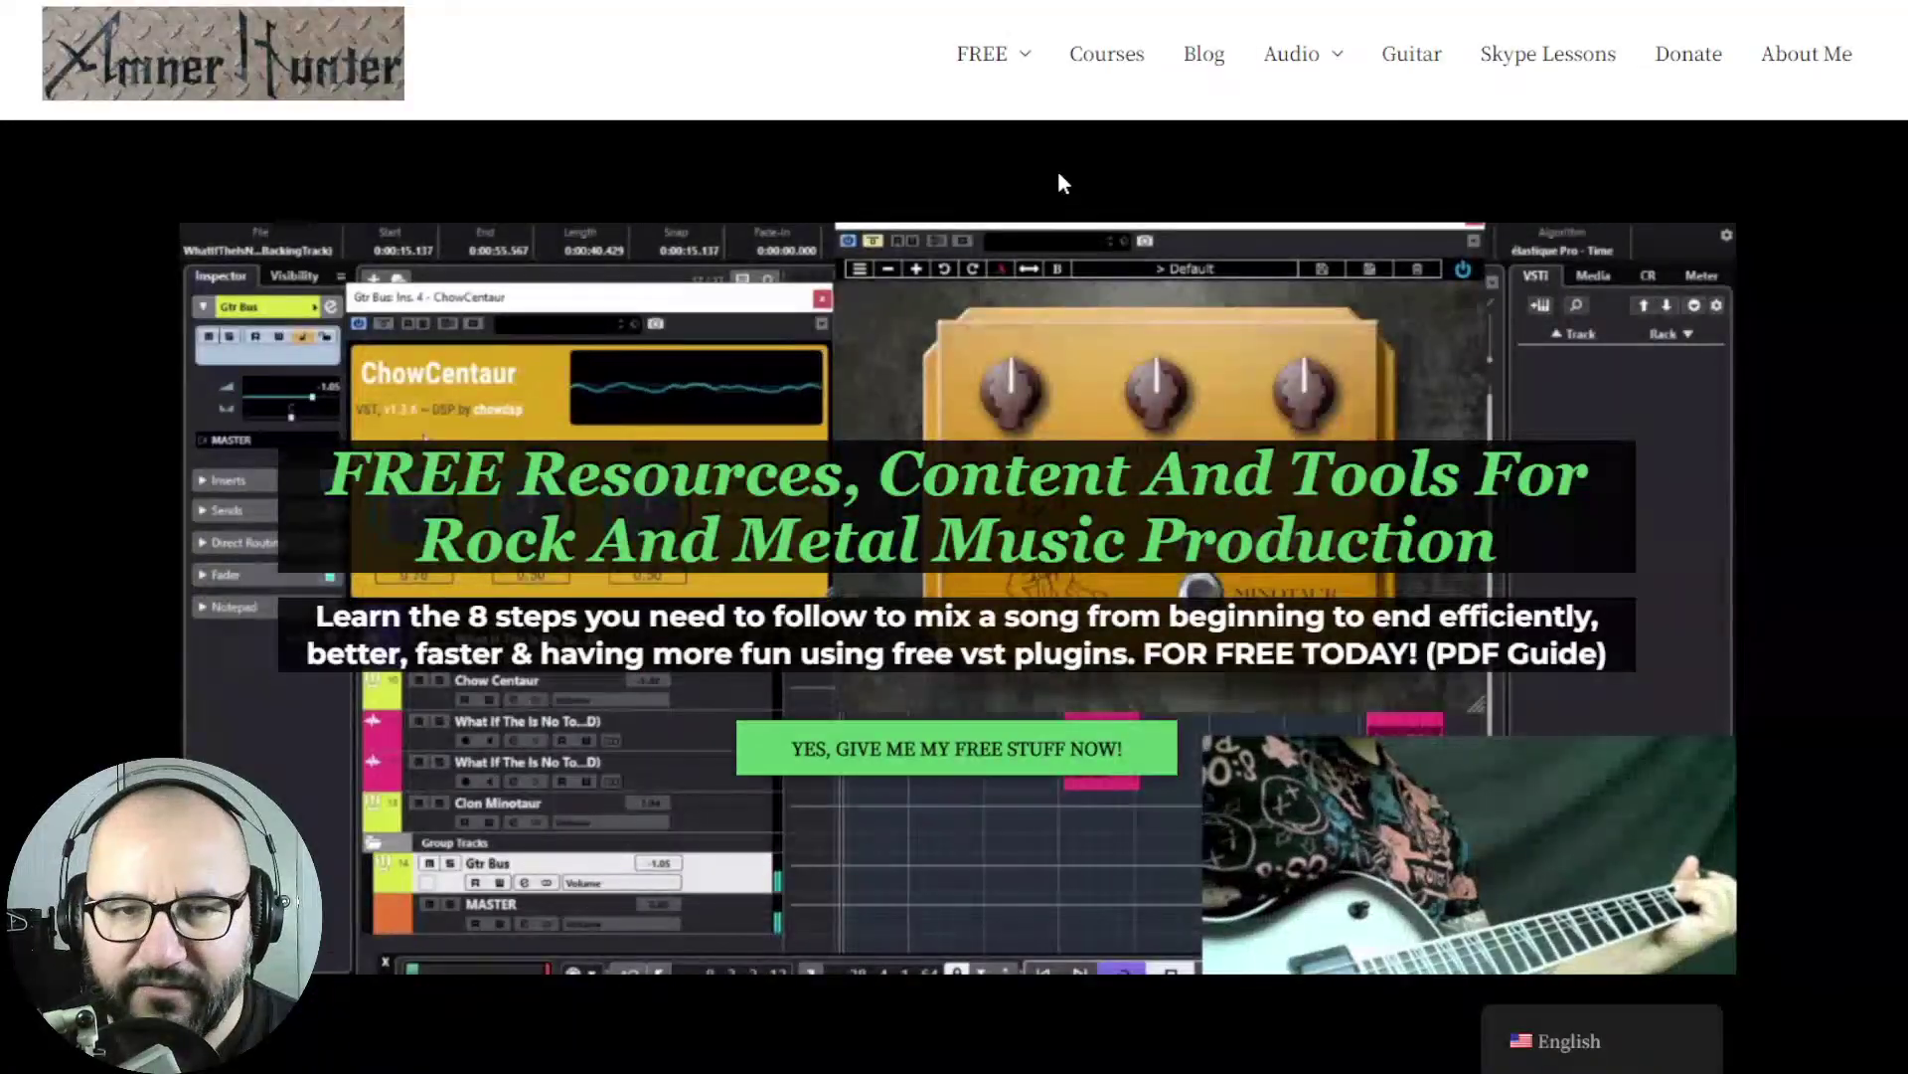
mouse_move(989, 57)
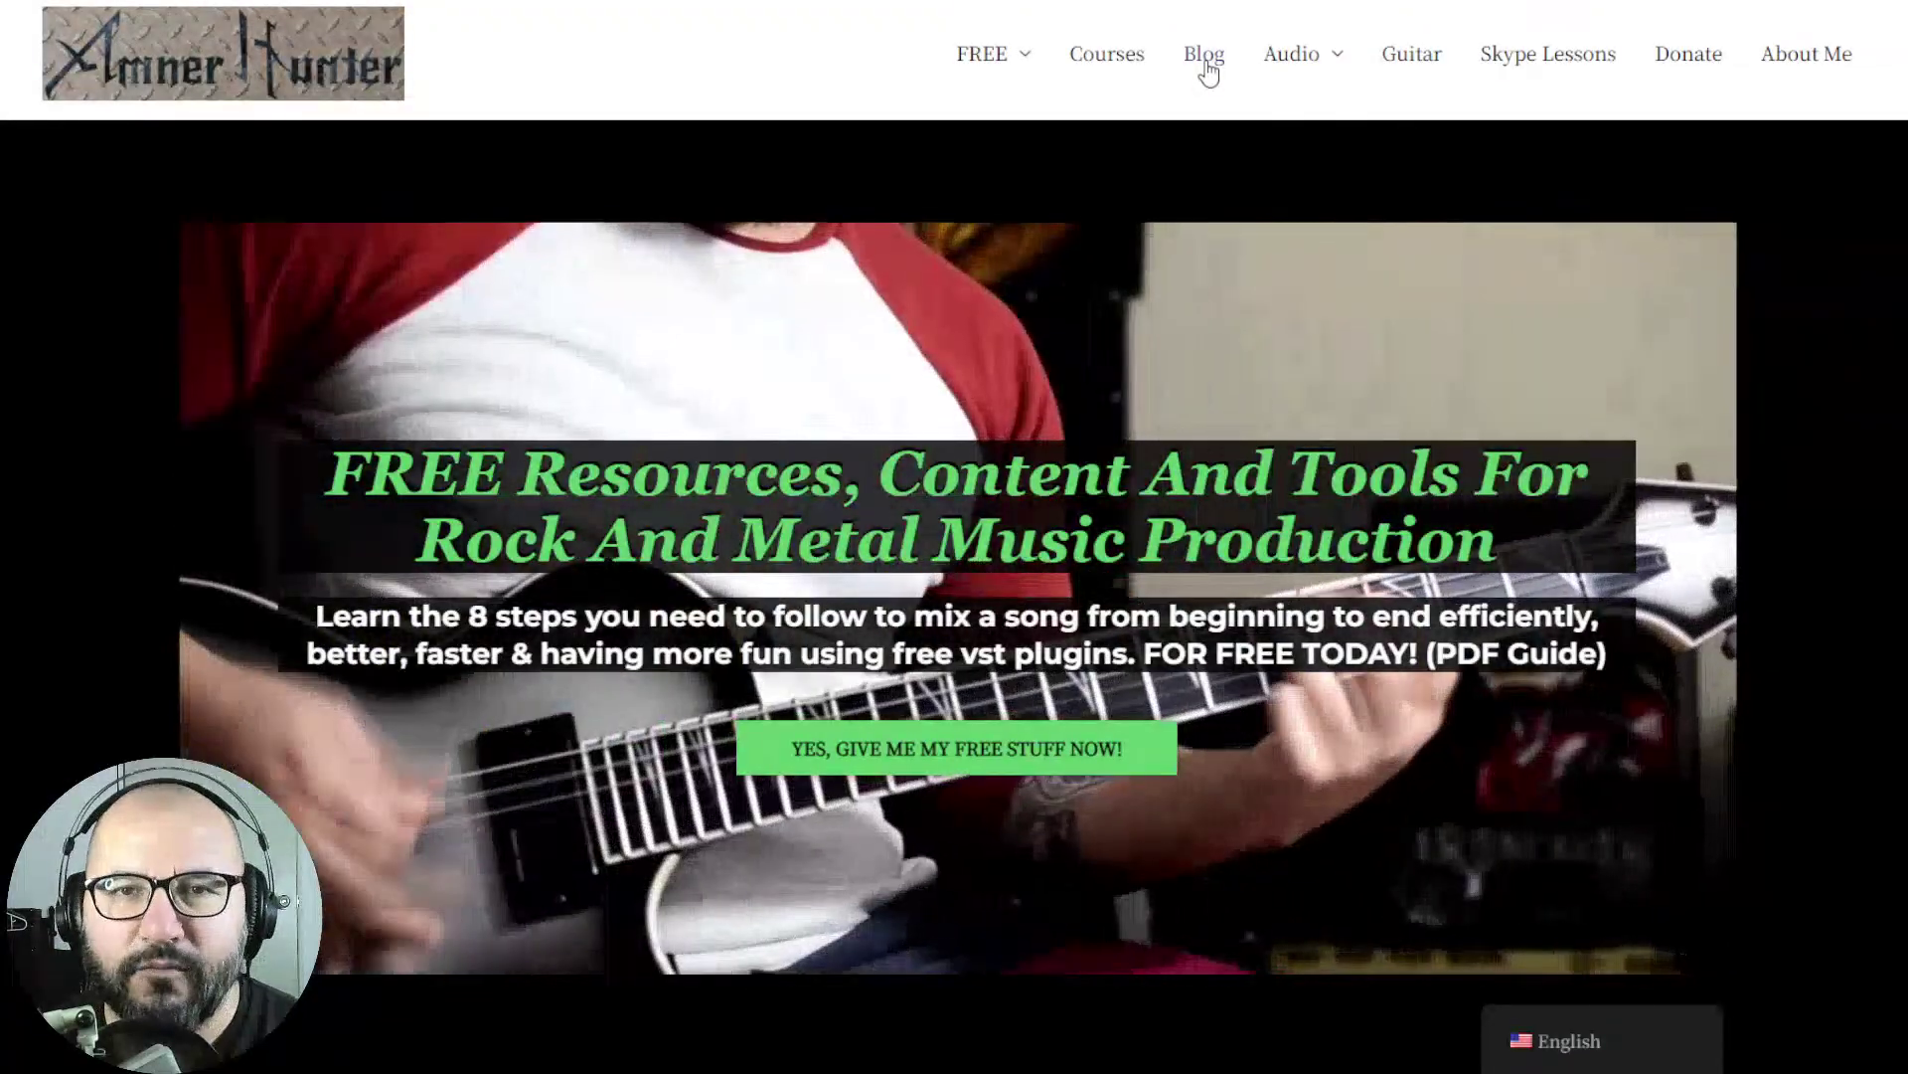
click(1205, 56)
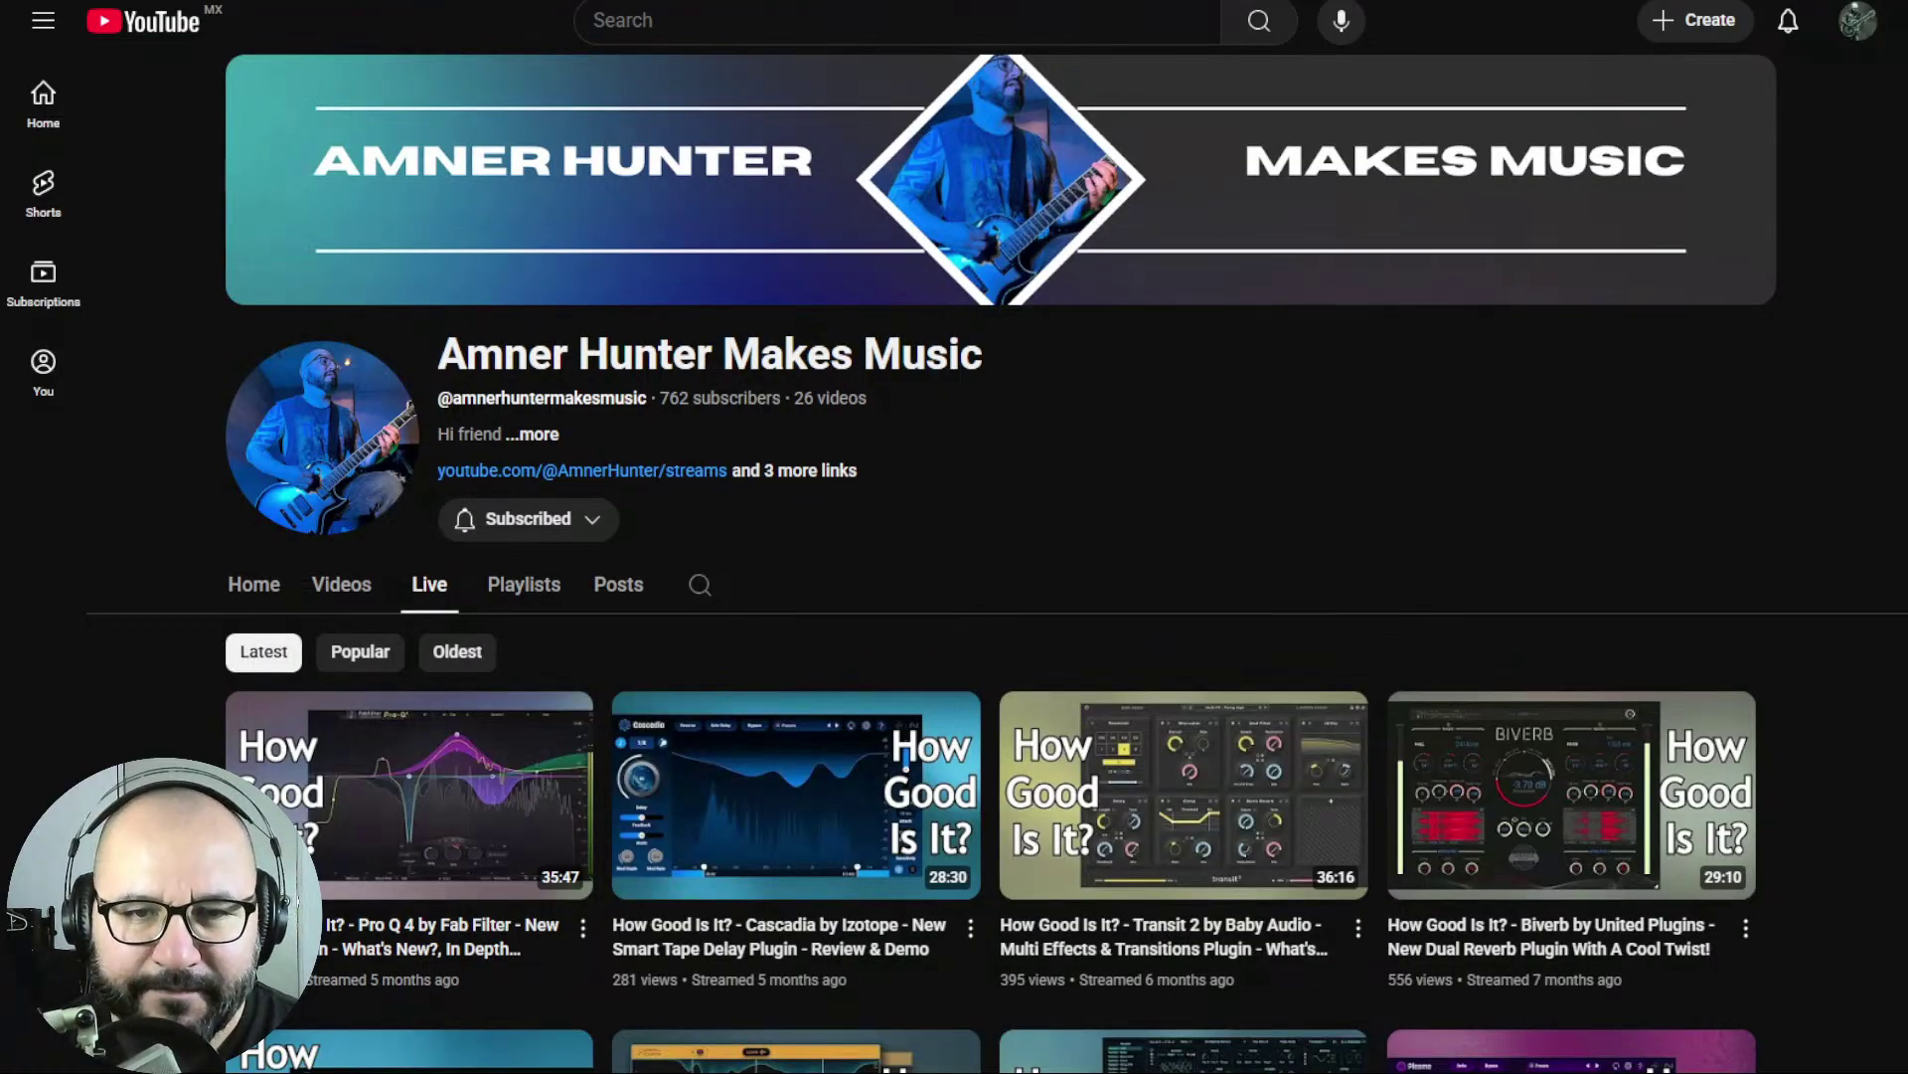
Switch to REAPER and play the vocal section with both Vocal Rider plugins bypassed.
key(ctrl+Tab)
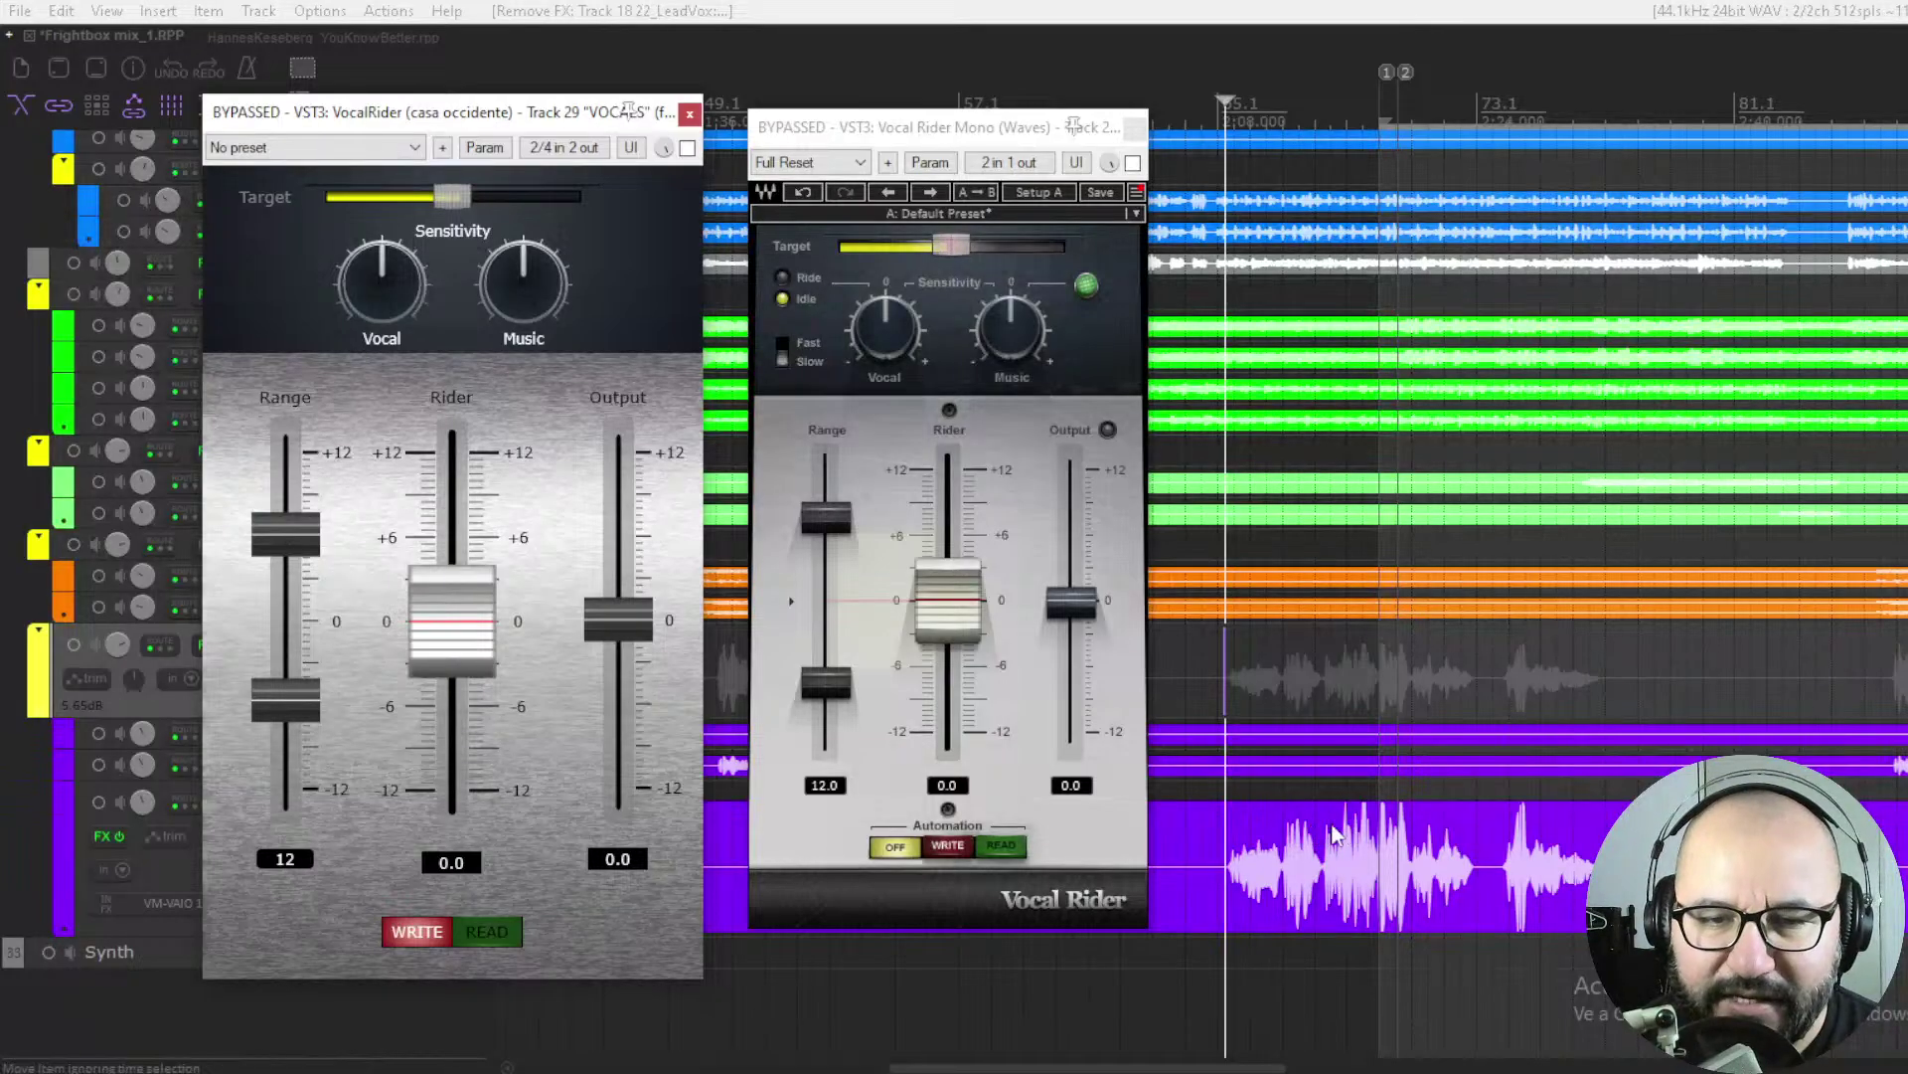
click(894, 134)
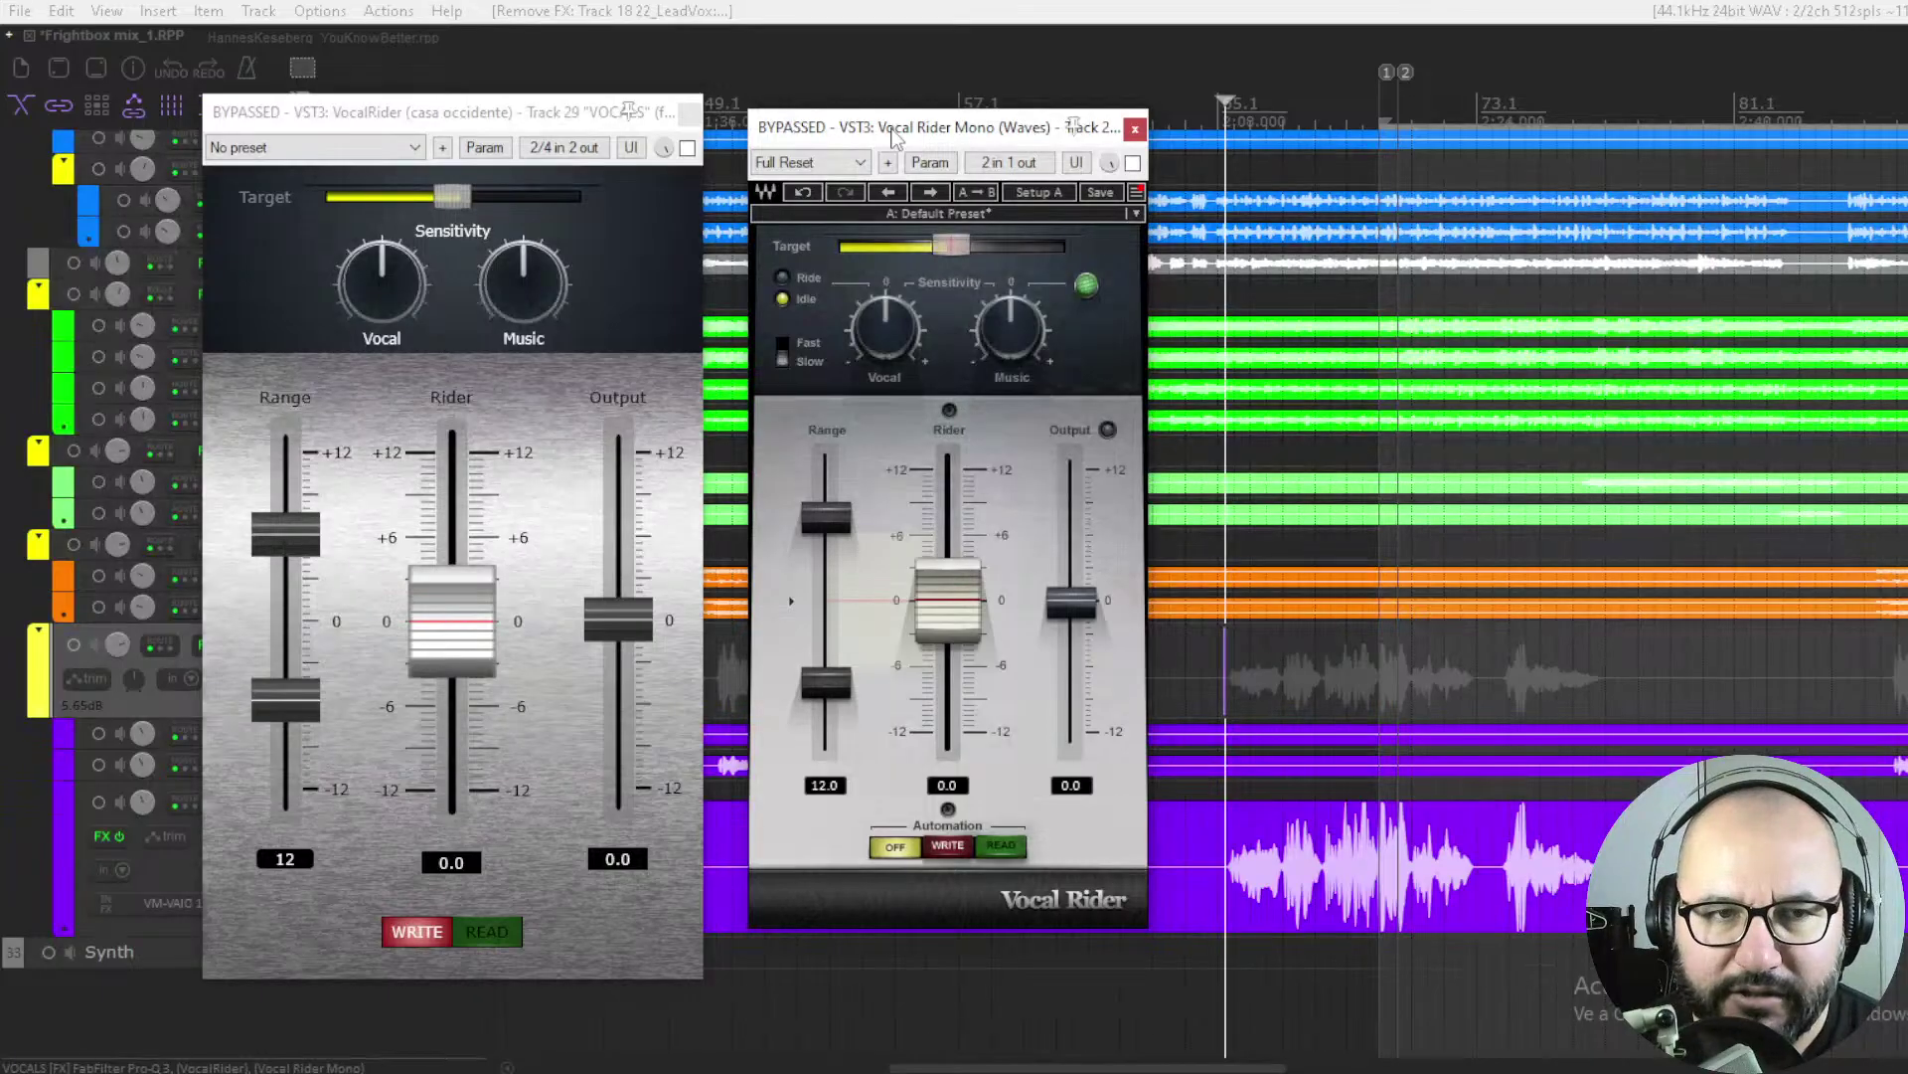
click(449, 107)
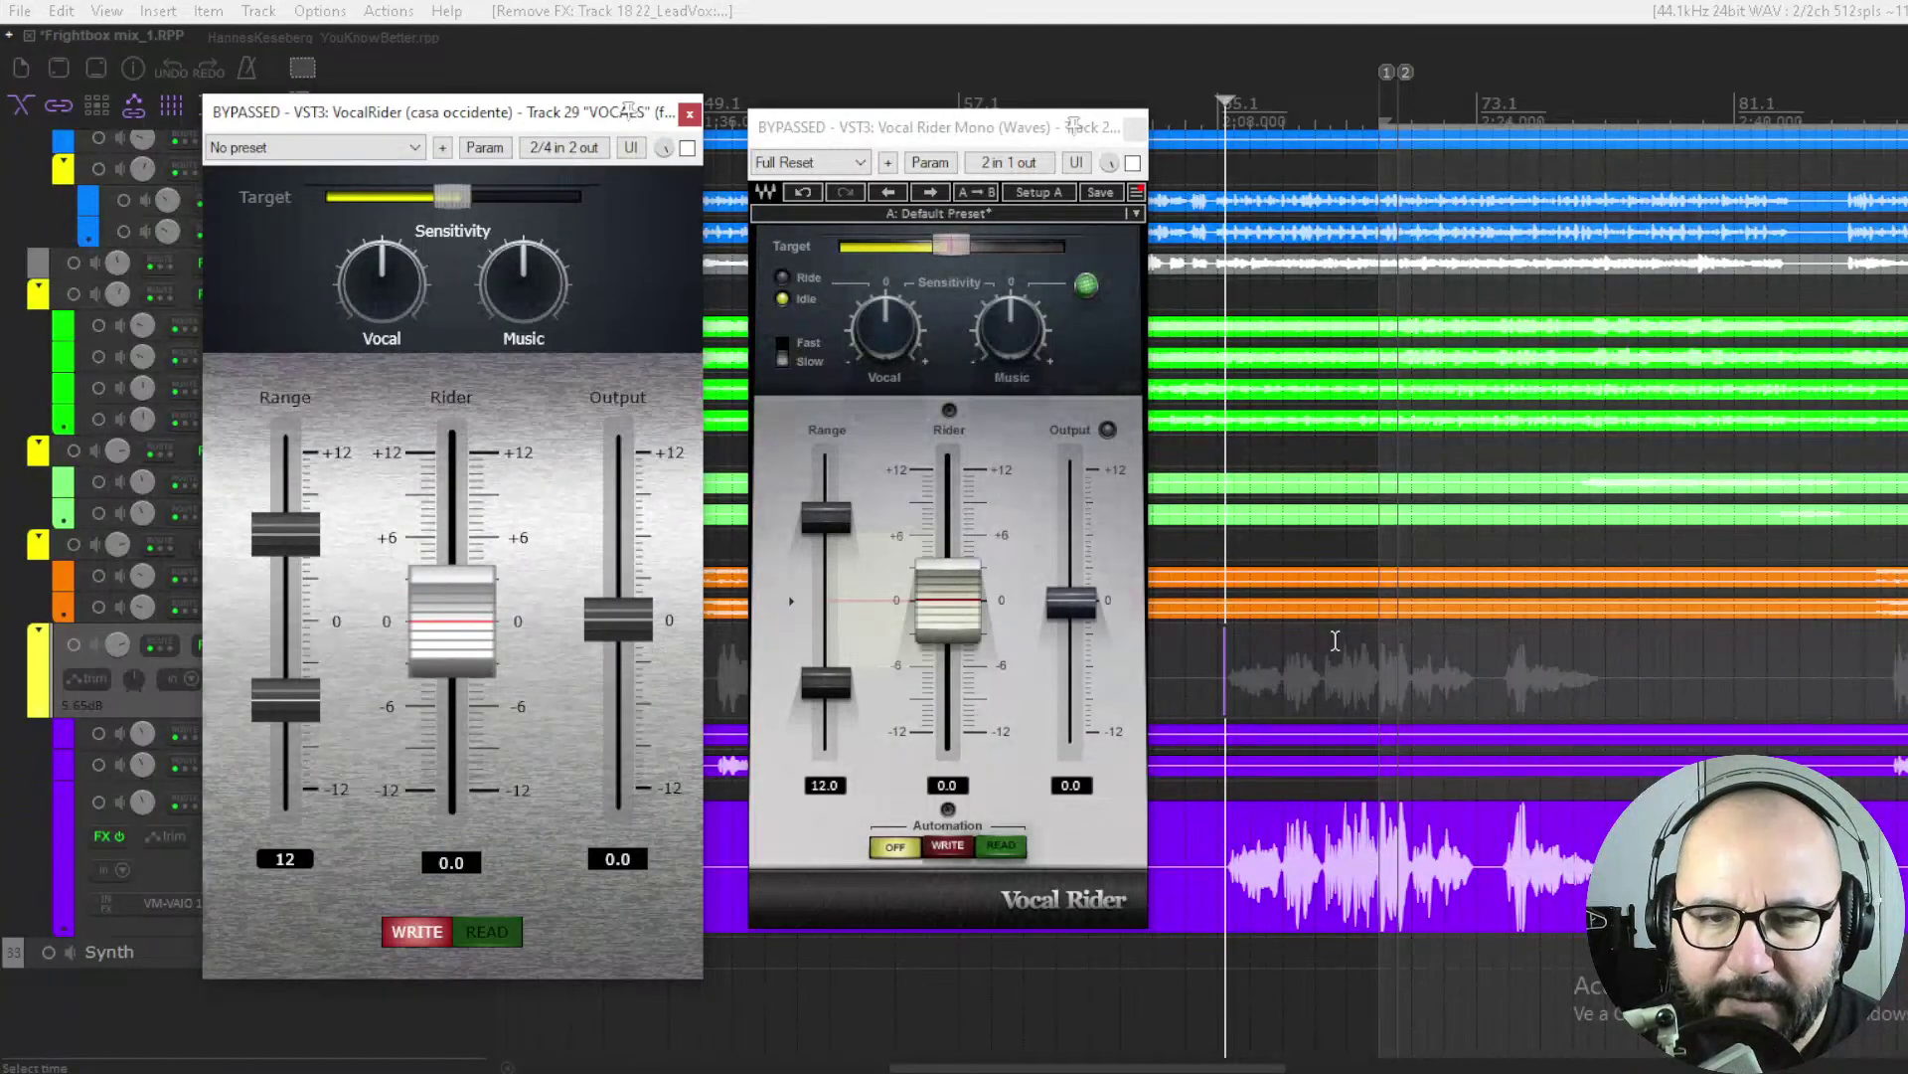
key(space)
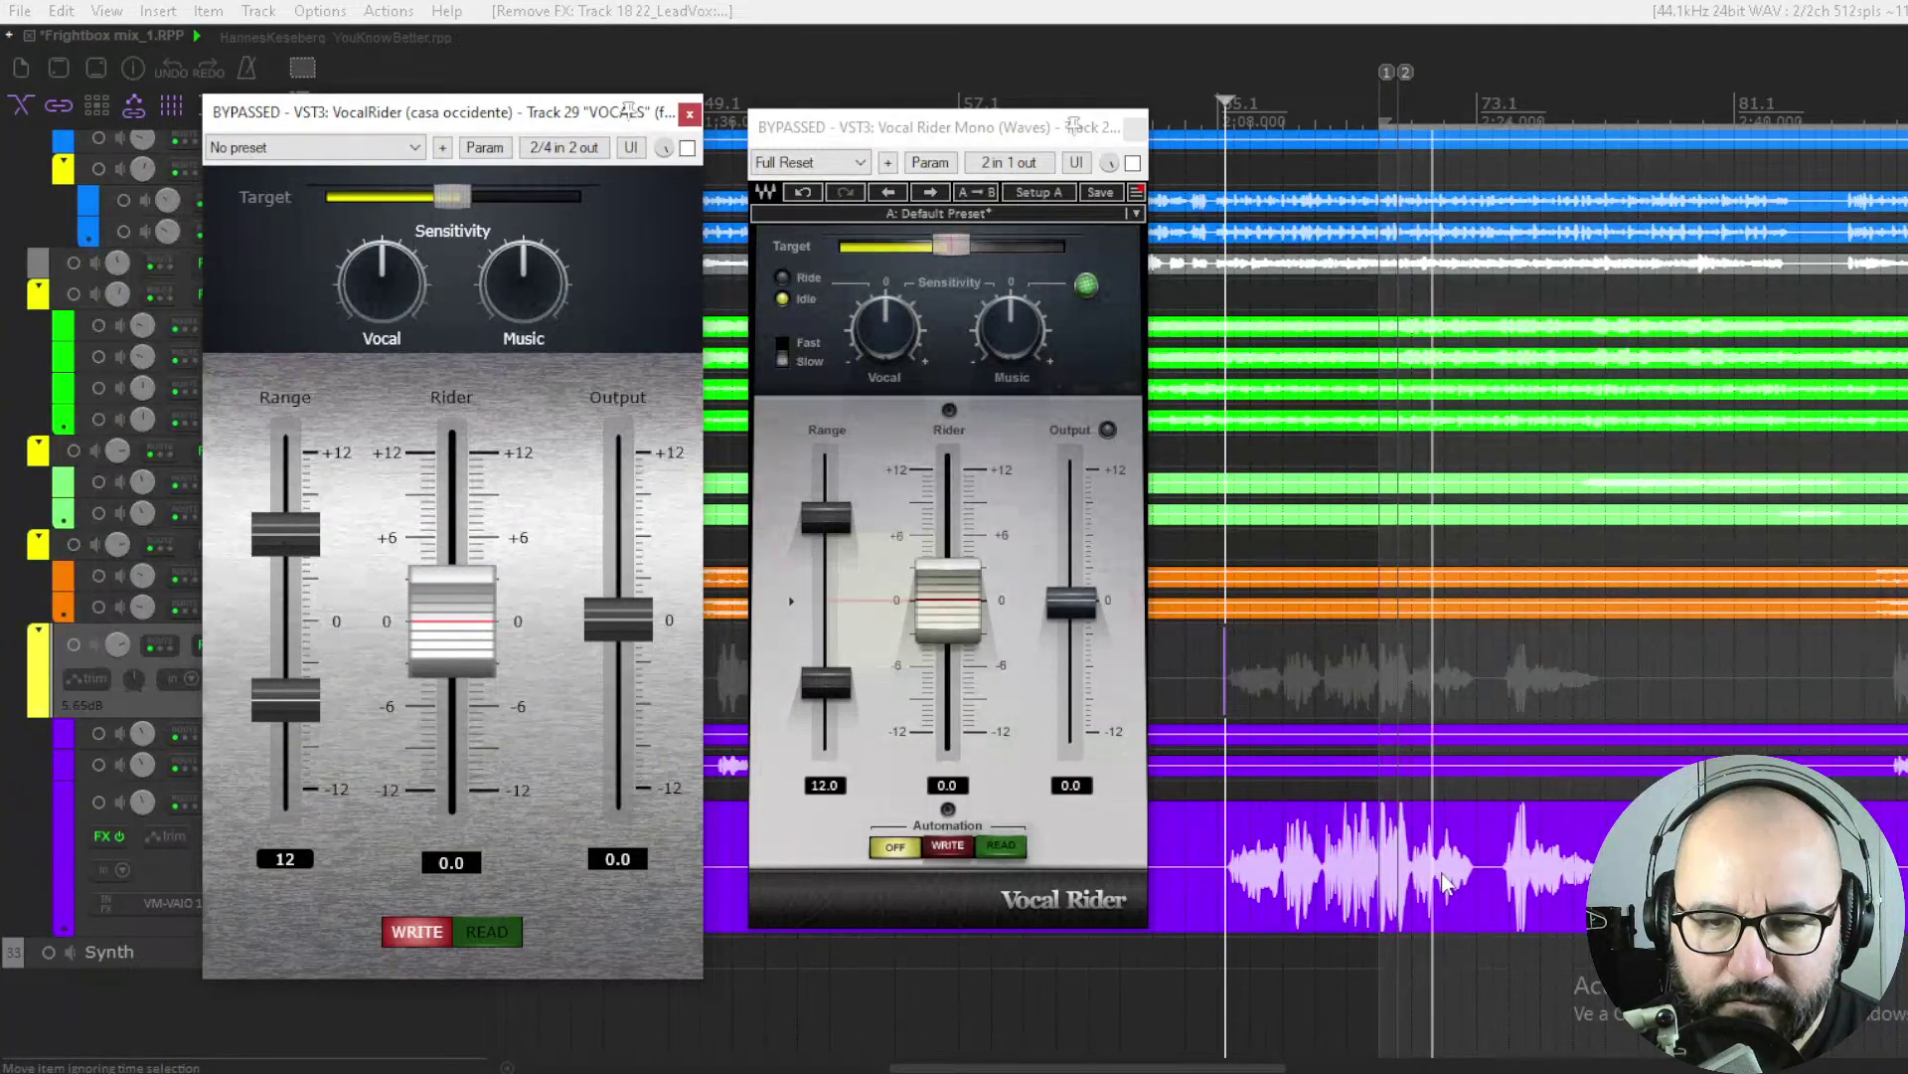
key(space)
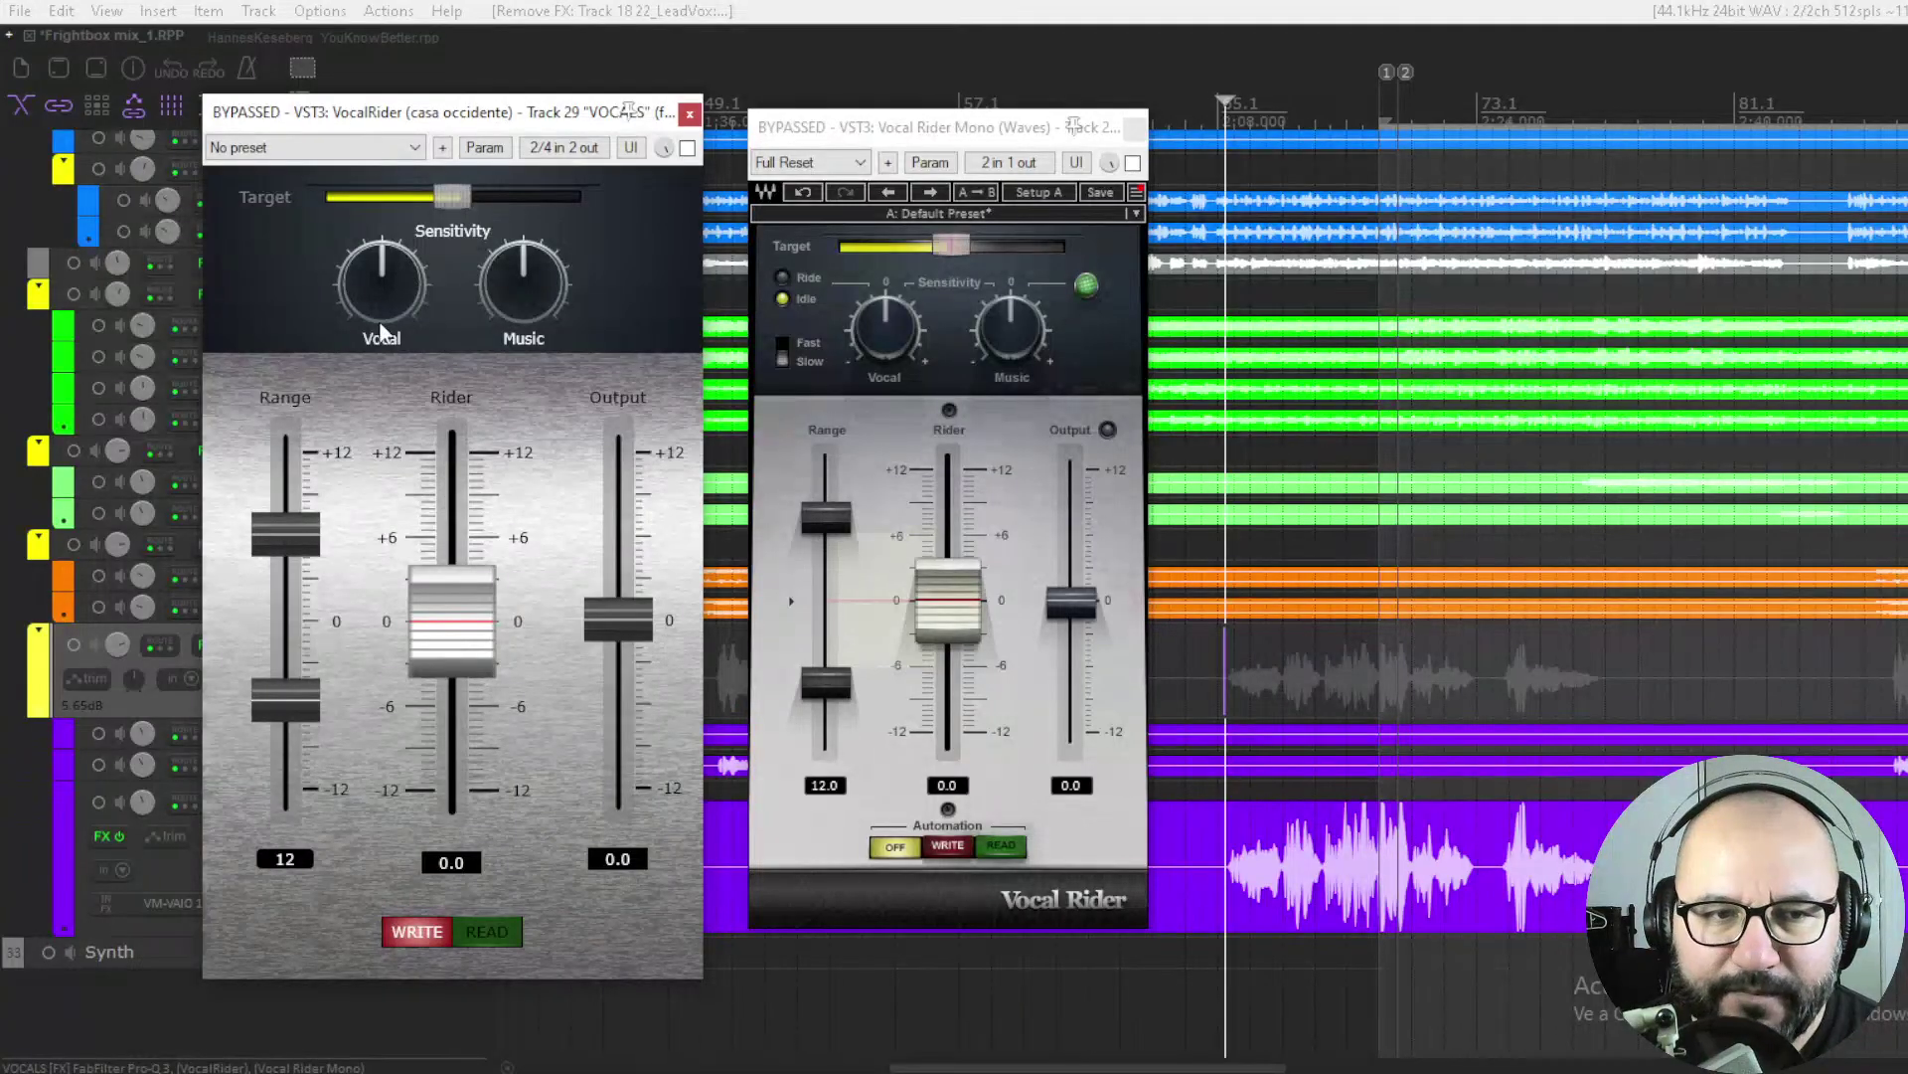
Try the casa occidente plugin's Vocal sensitivity knob and the Waves plugin's Fast/Slow switch.
drag(374, 314, 376, 304)
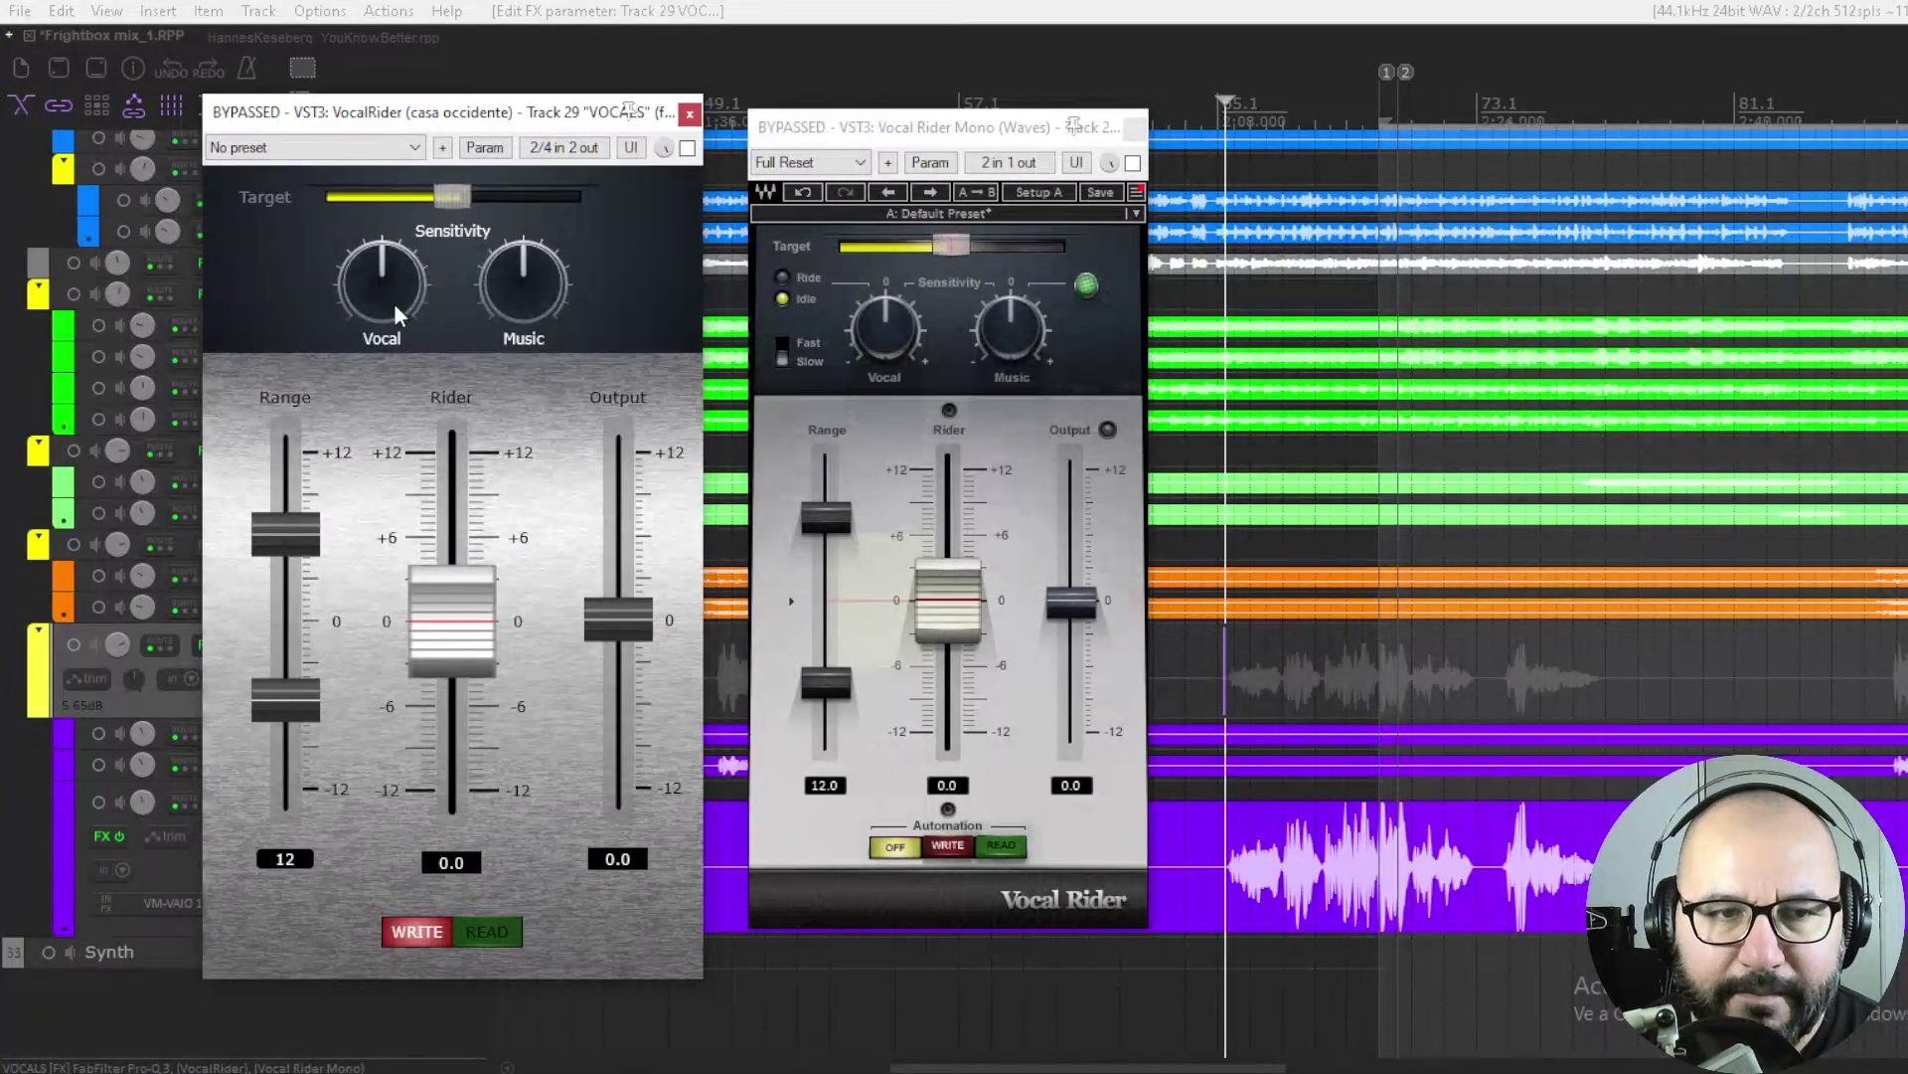
drag(388, 302, 379, 242)
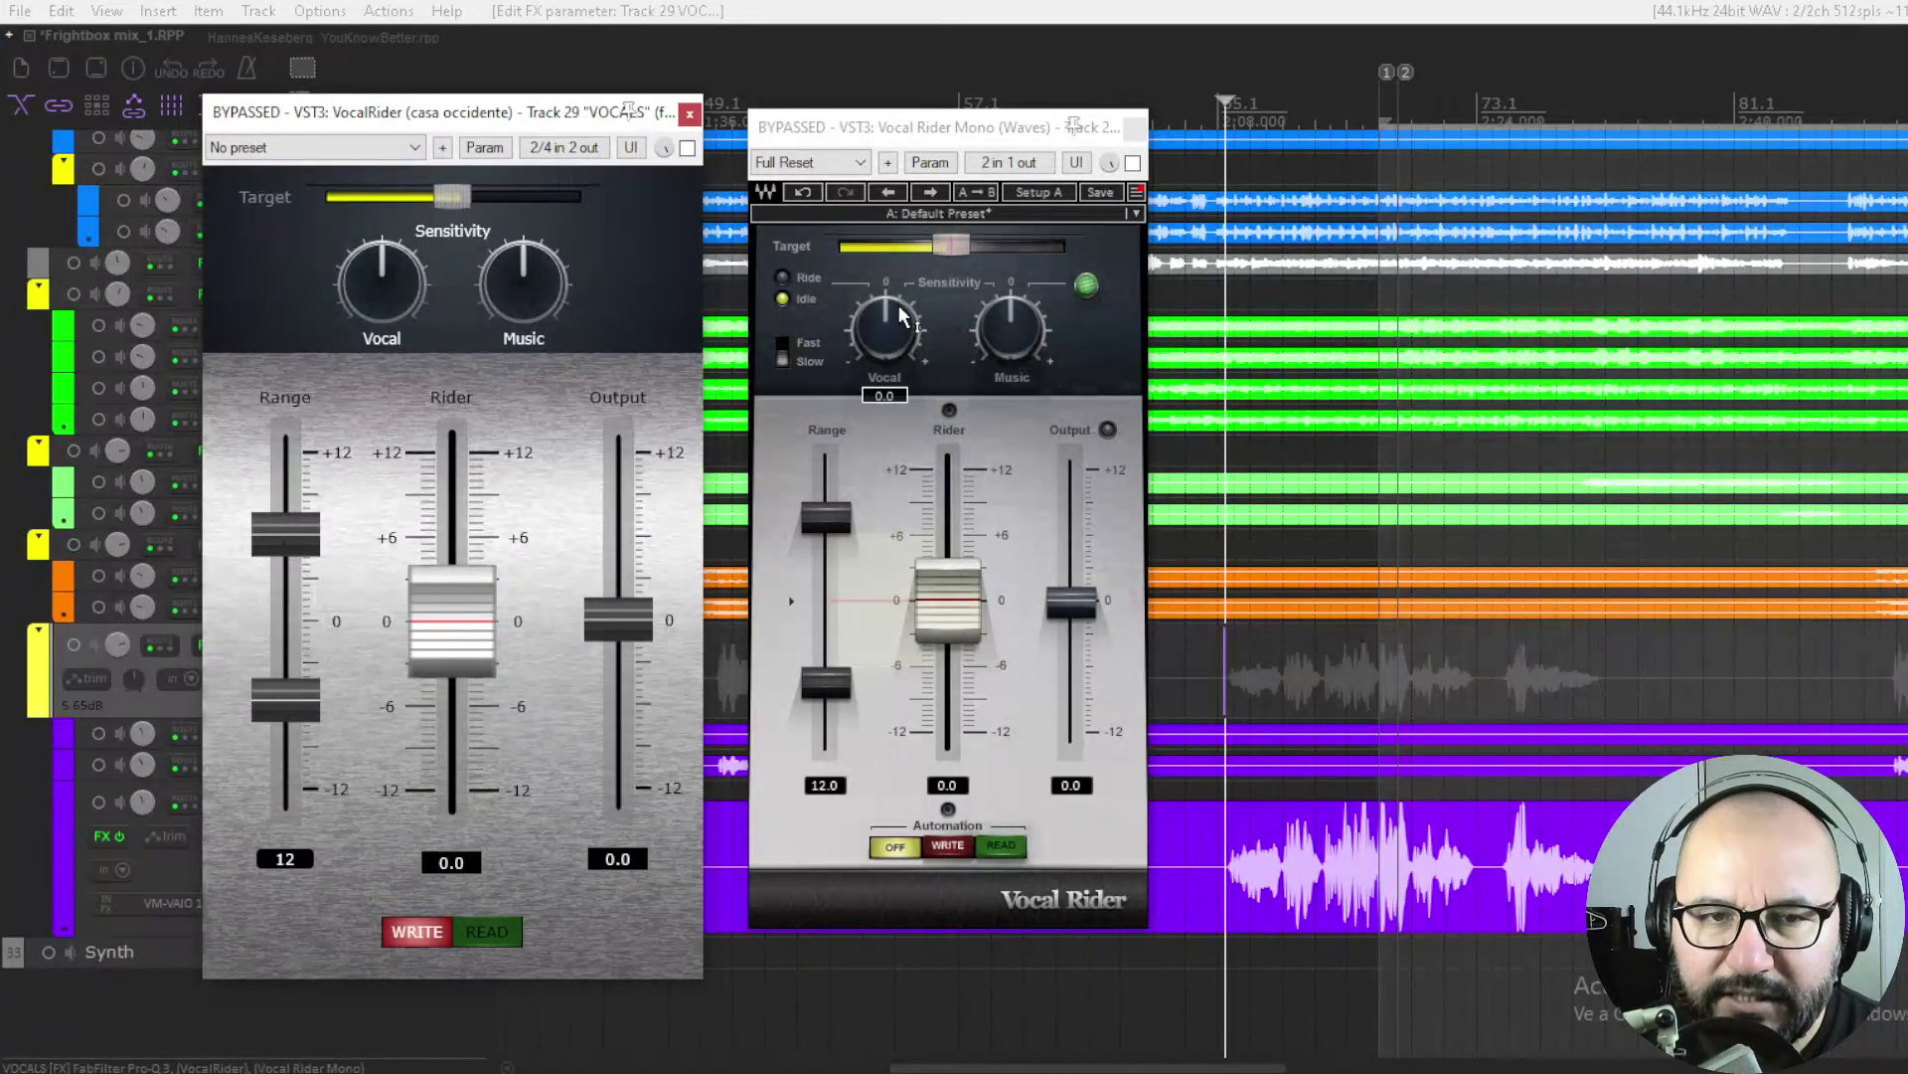
mouse_move(1022, 326)
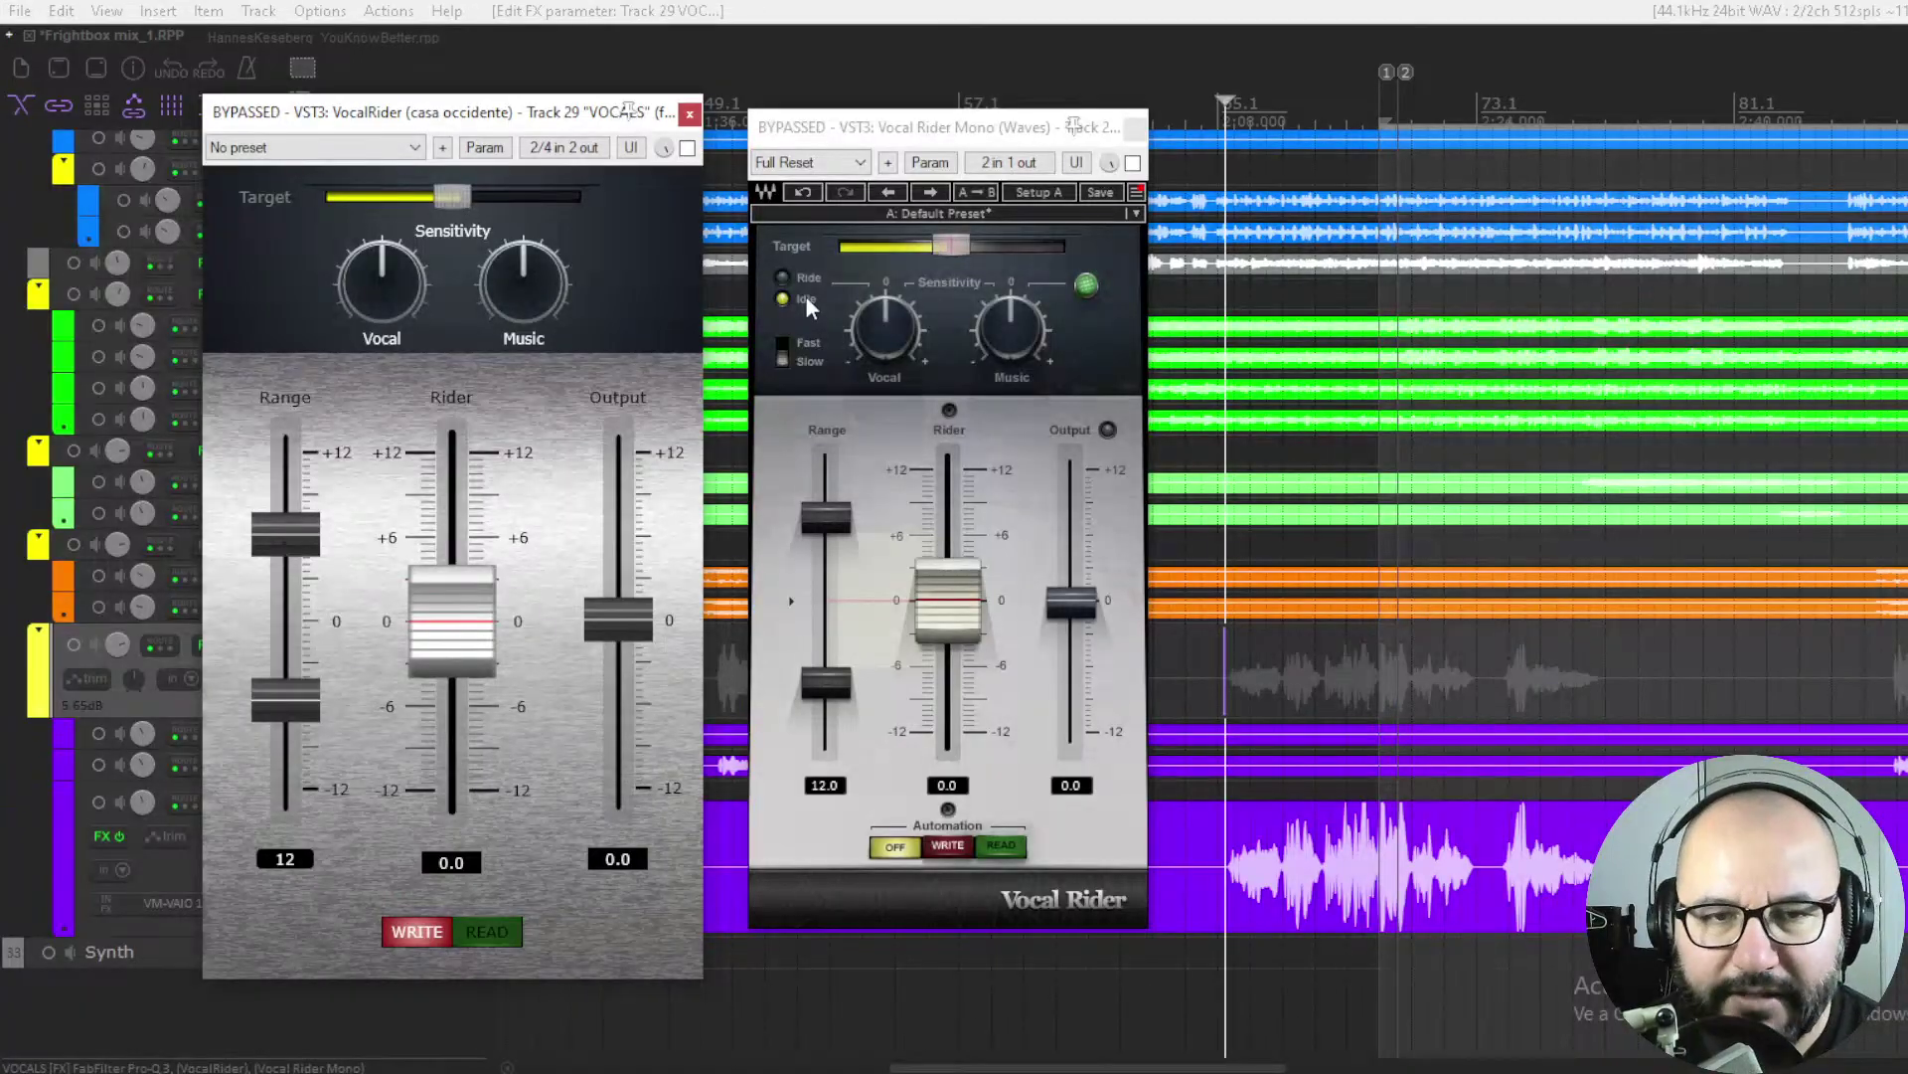
mouse_move(881, 324)
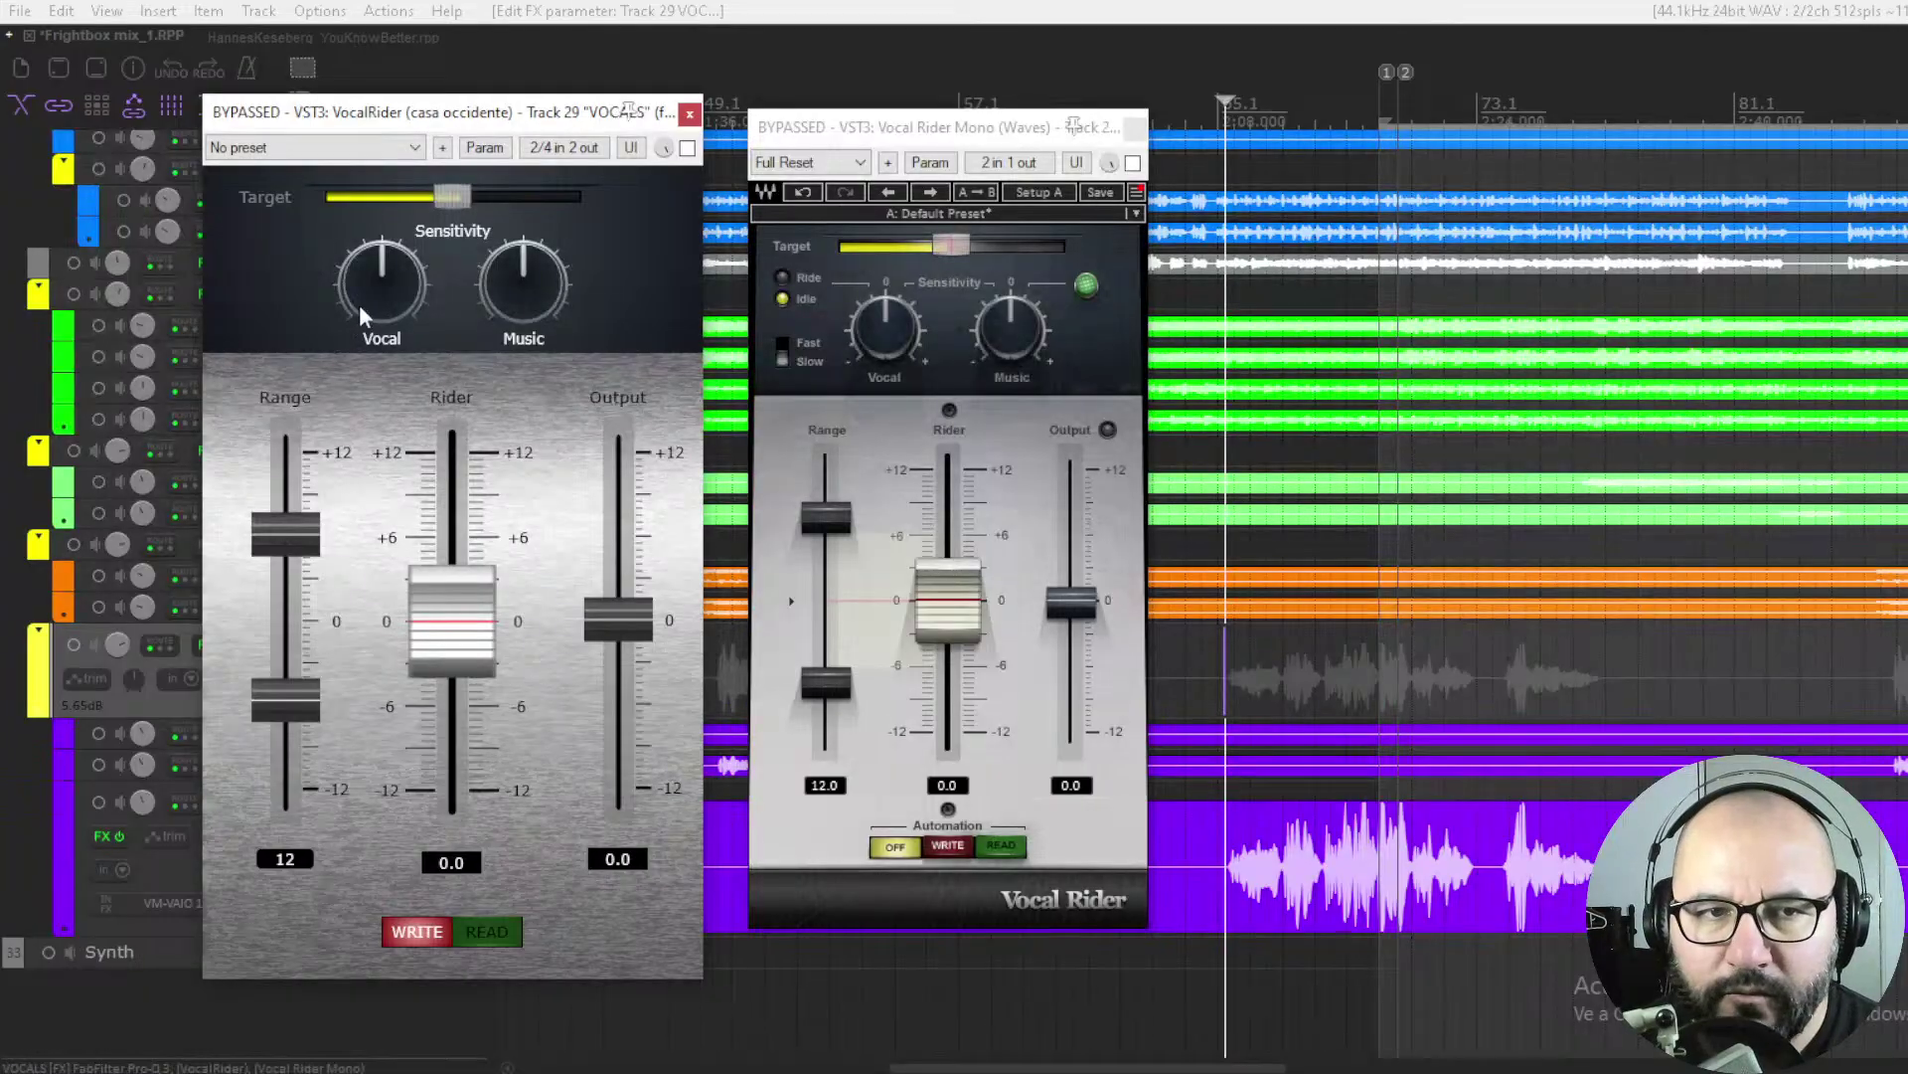
click(783, 355)
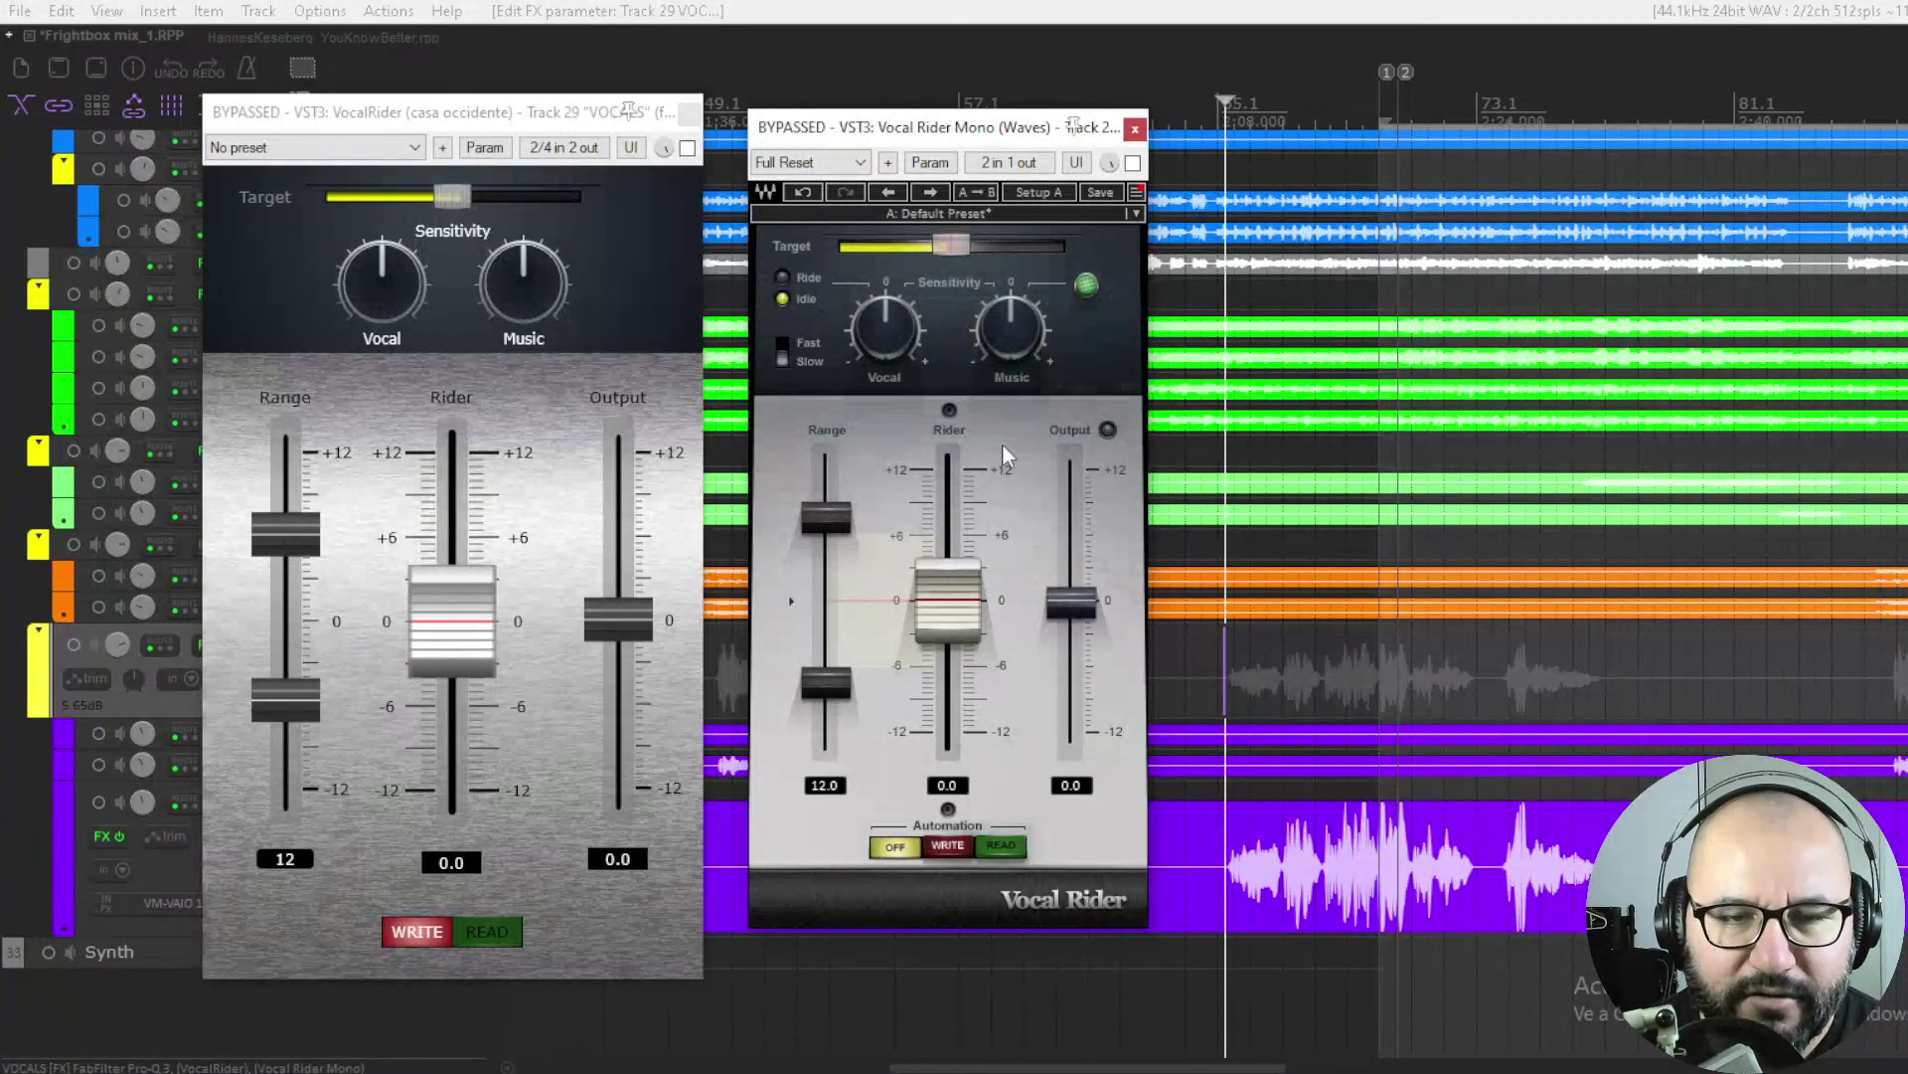
Enable the bypassed casa occidente VocalRider on the VOCALS track and play the section through it.
click(458, 117)
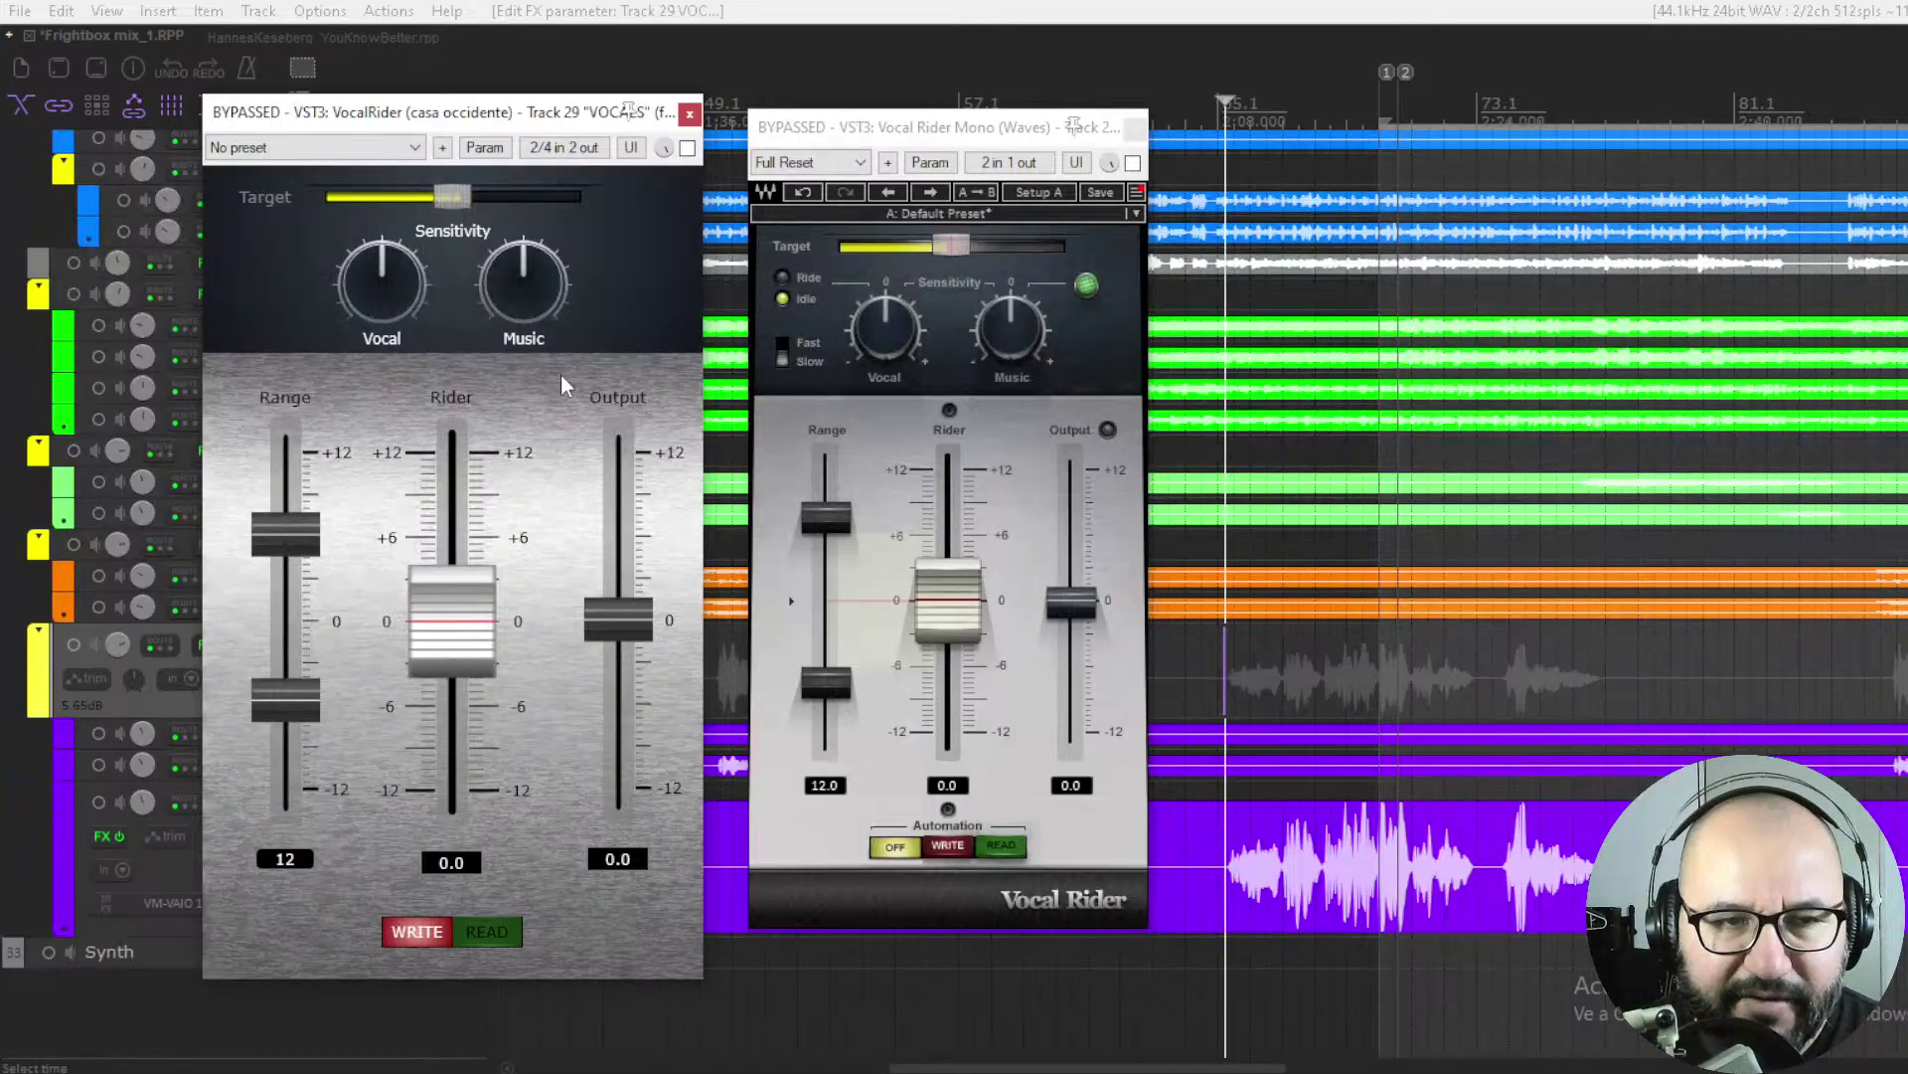
click(686, 149)
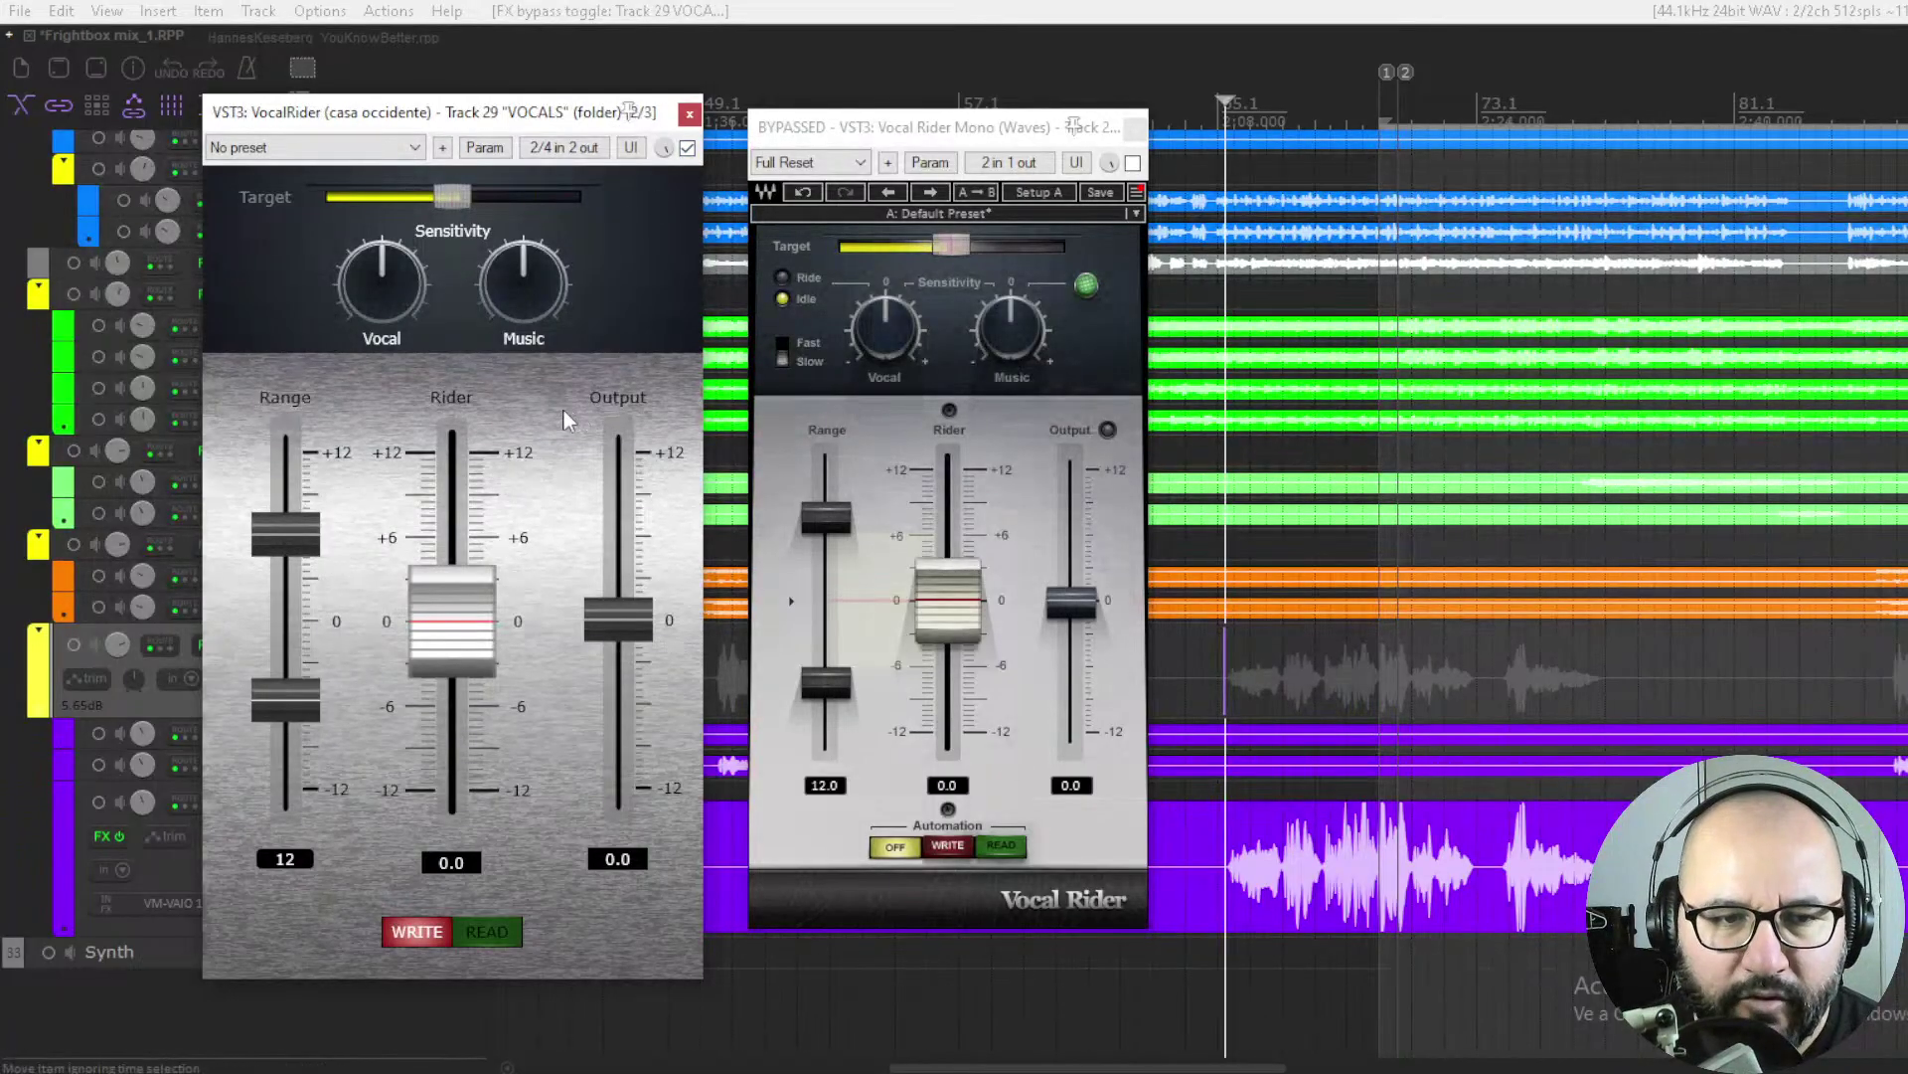
key(space)
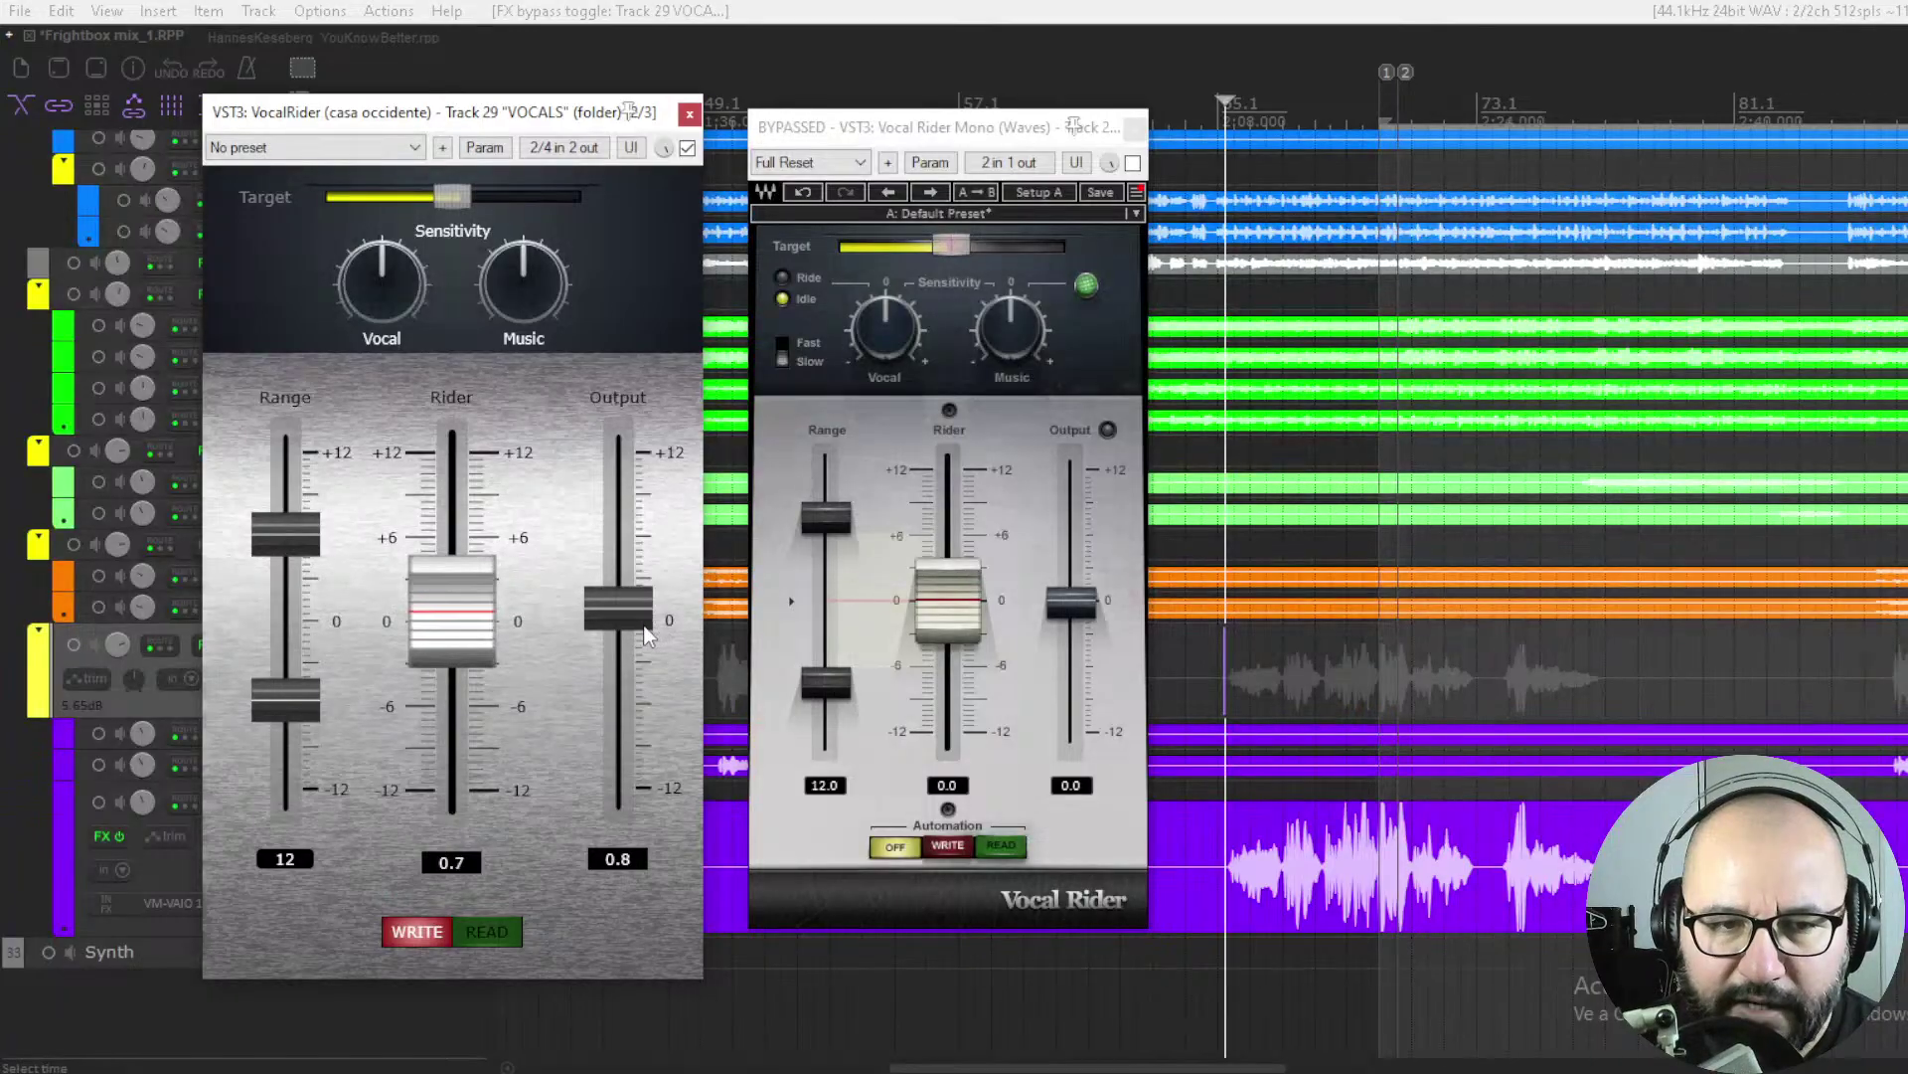
Try the casa occidente VocalRider's Output at -3.4 during playback, and return it to 0.0.
drag(644, 640, 628, 708)
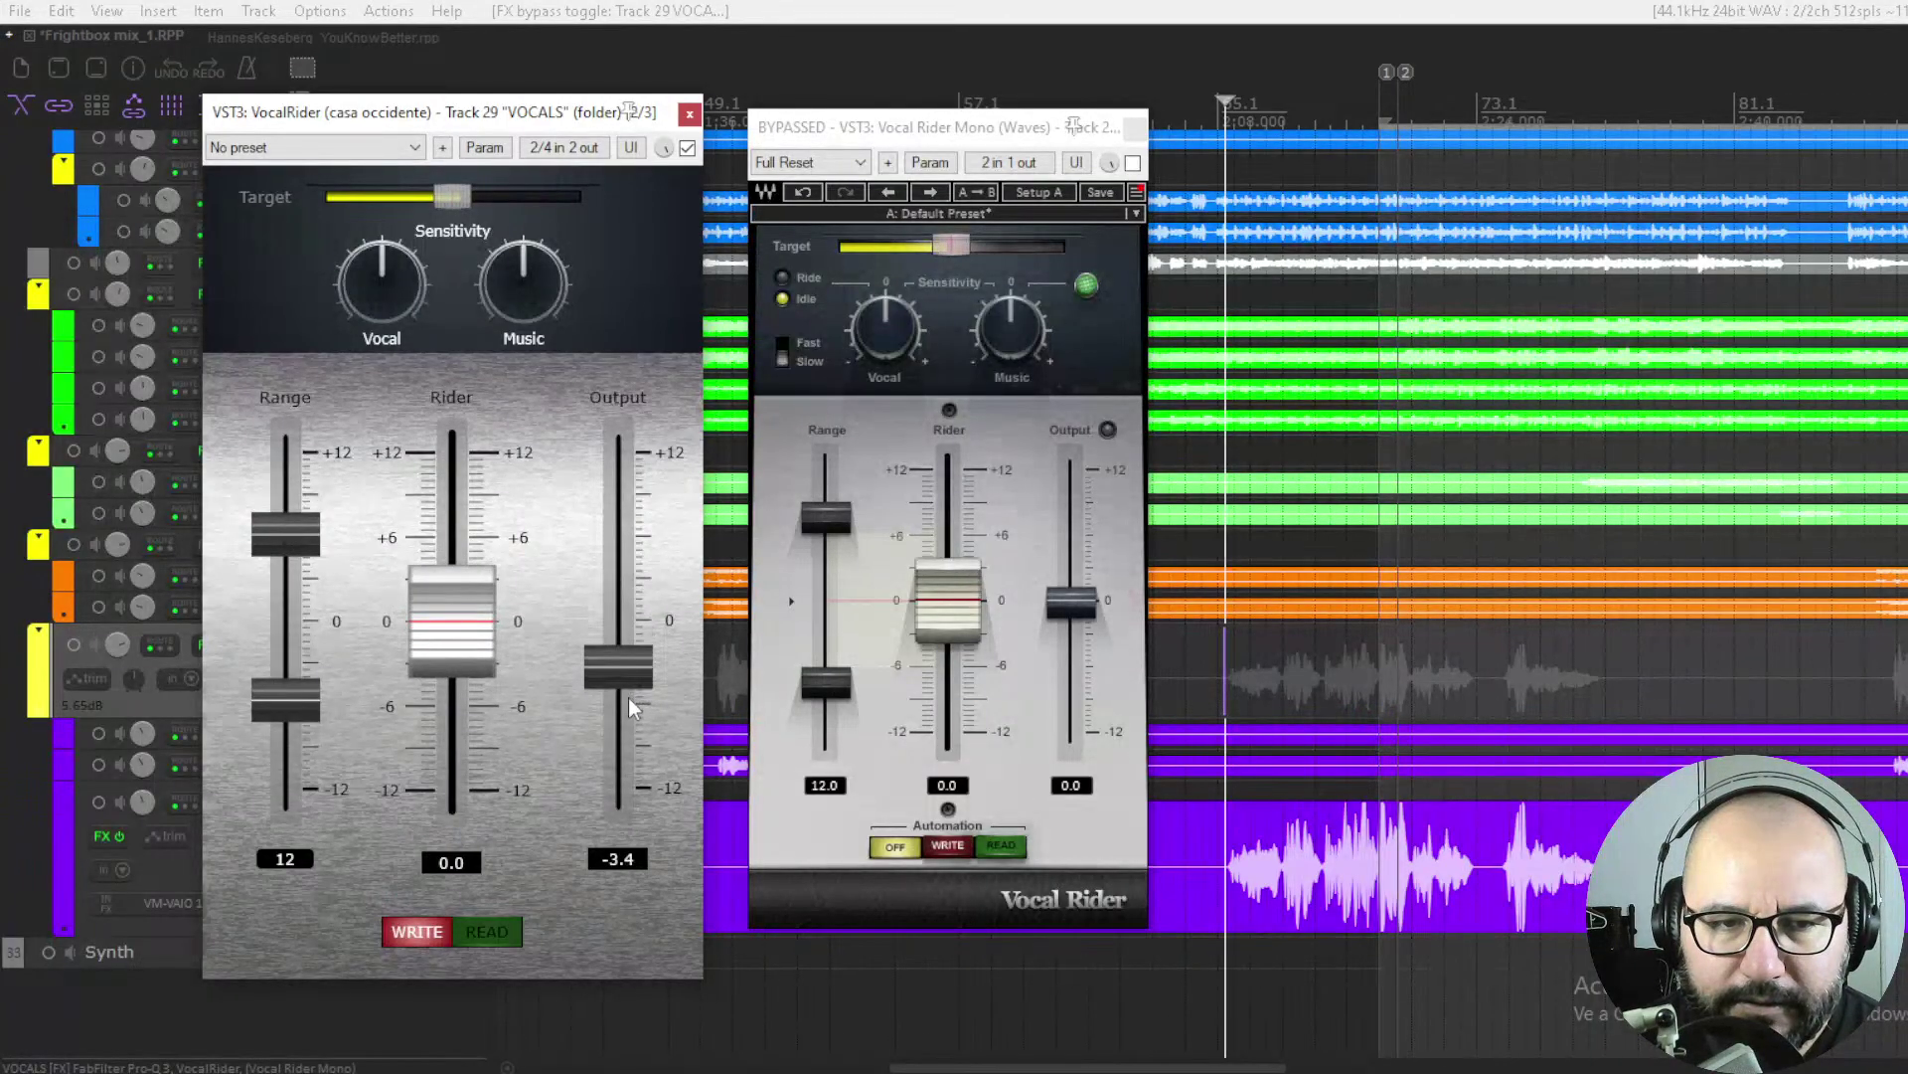
key(space)
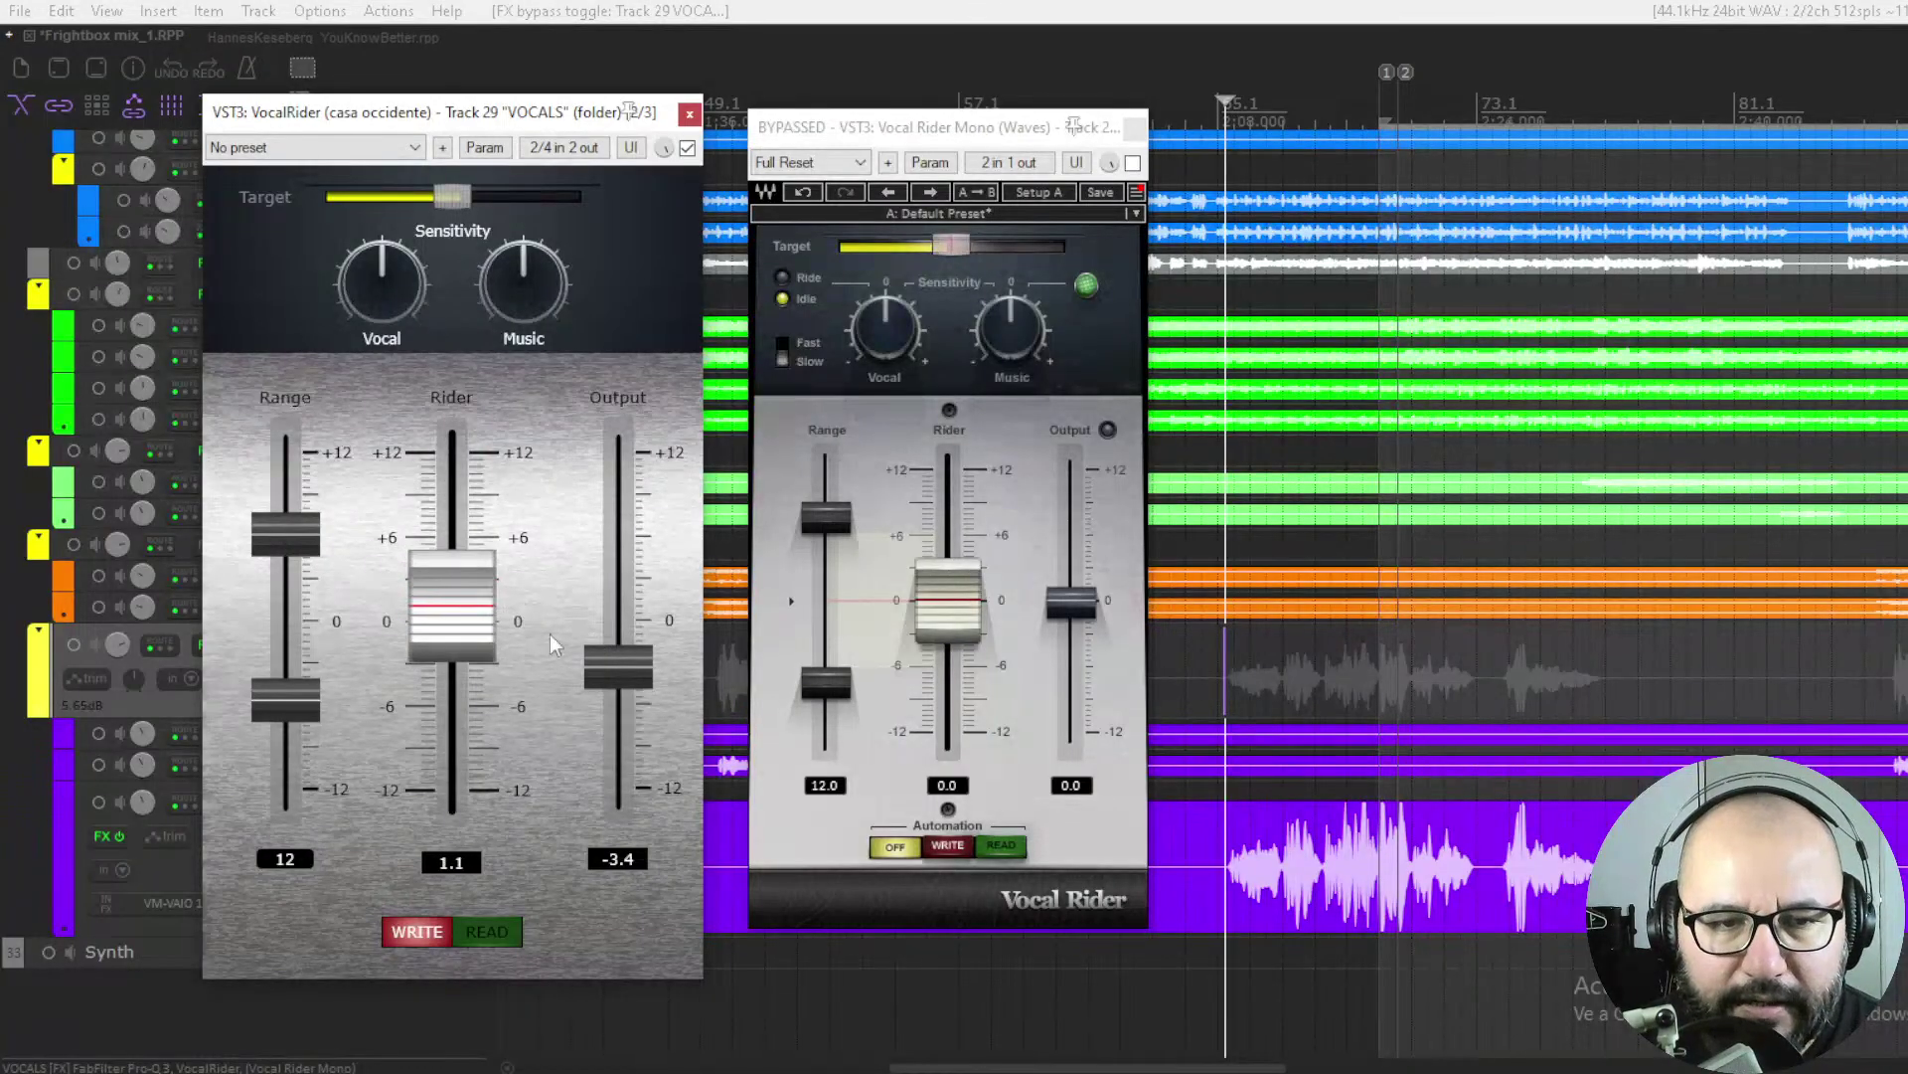
drag(624, 671, 616, 625)
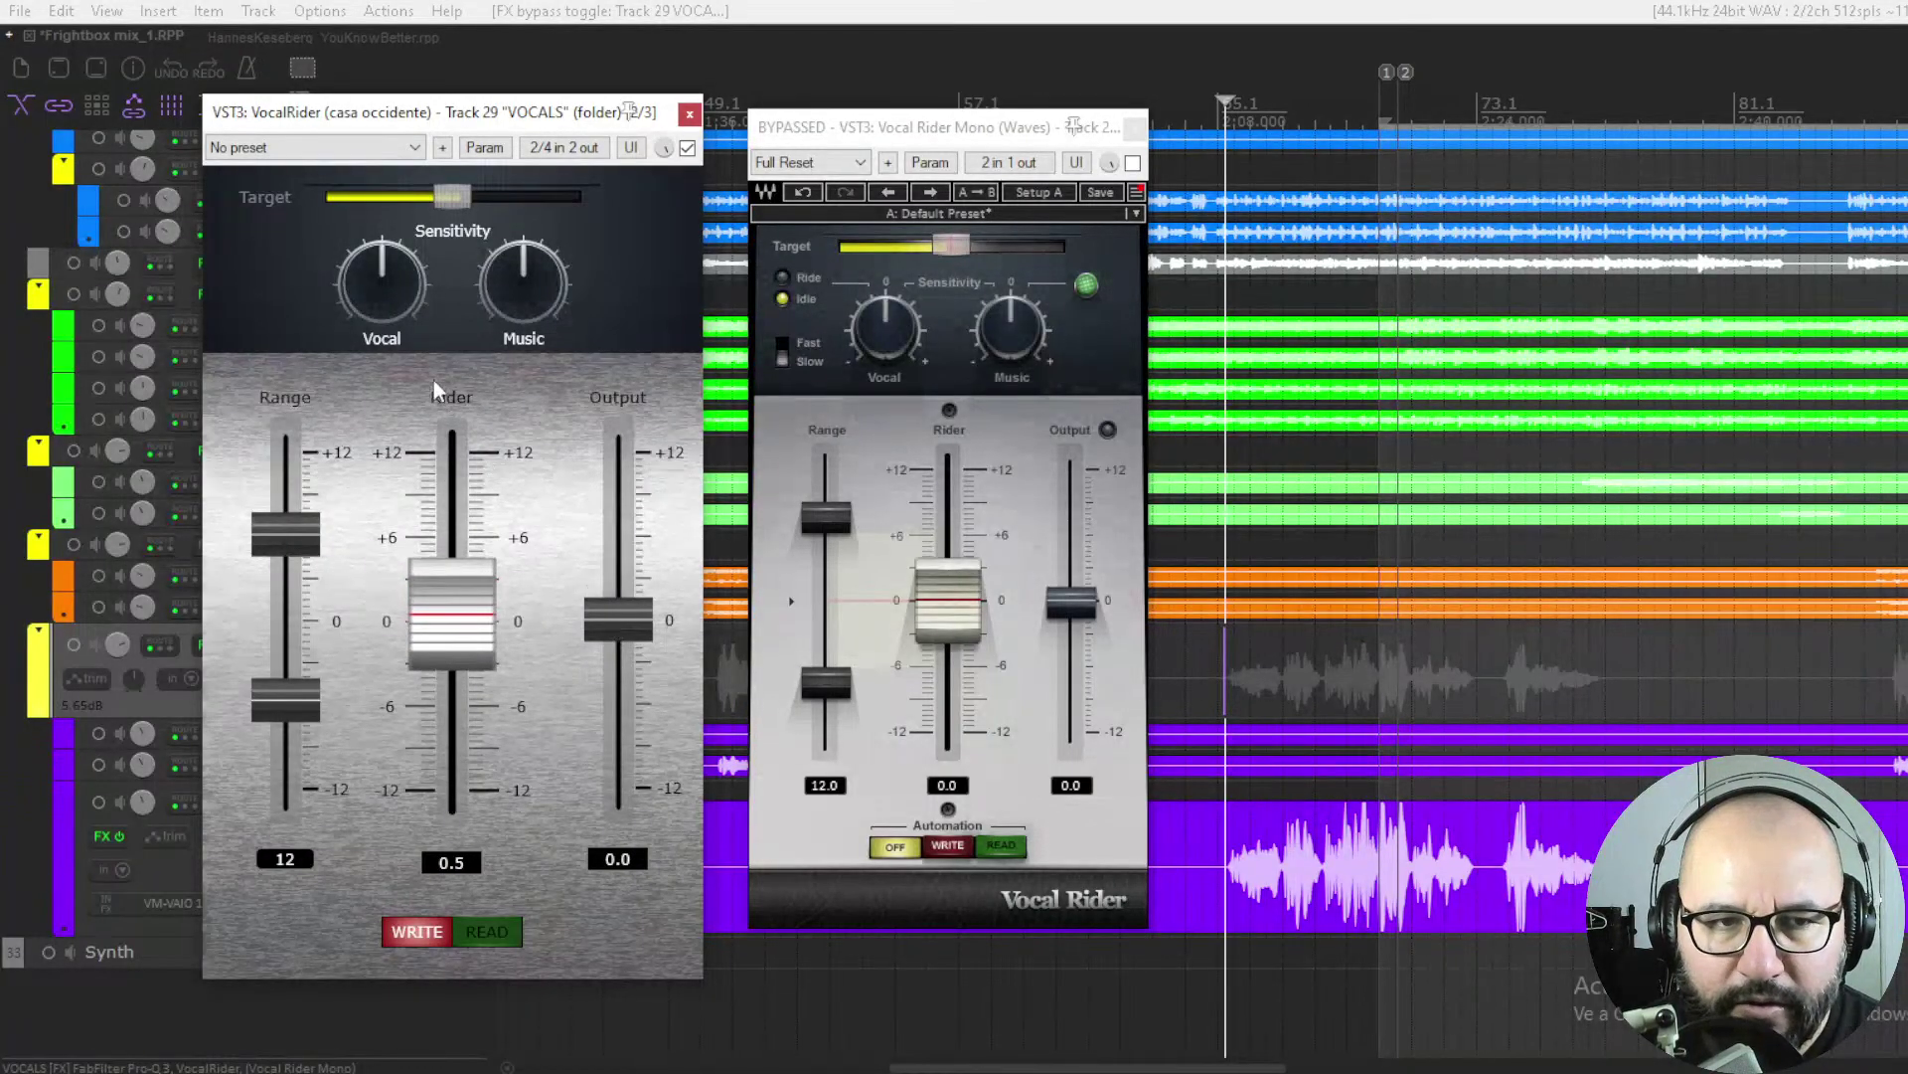
Adjust the casa occidente VocalRider to higher Vocal sensitivity, a slightly lower Target and a Range of 15.1 extended downward.
drag(386, 308, 384, 226)
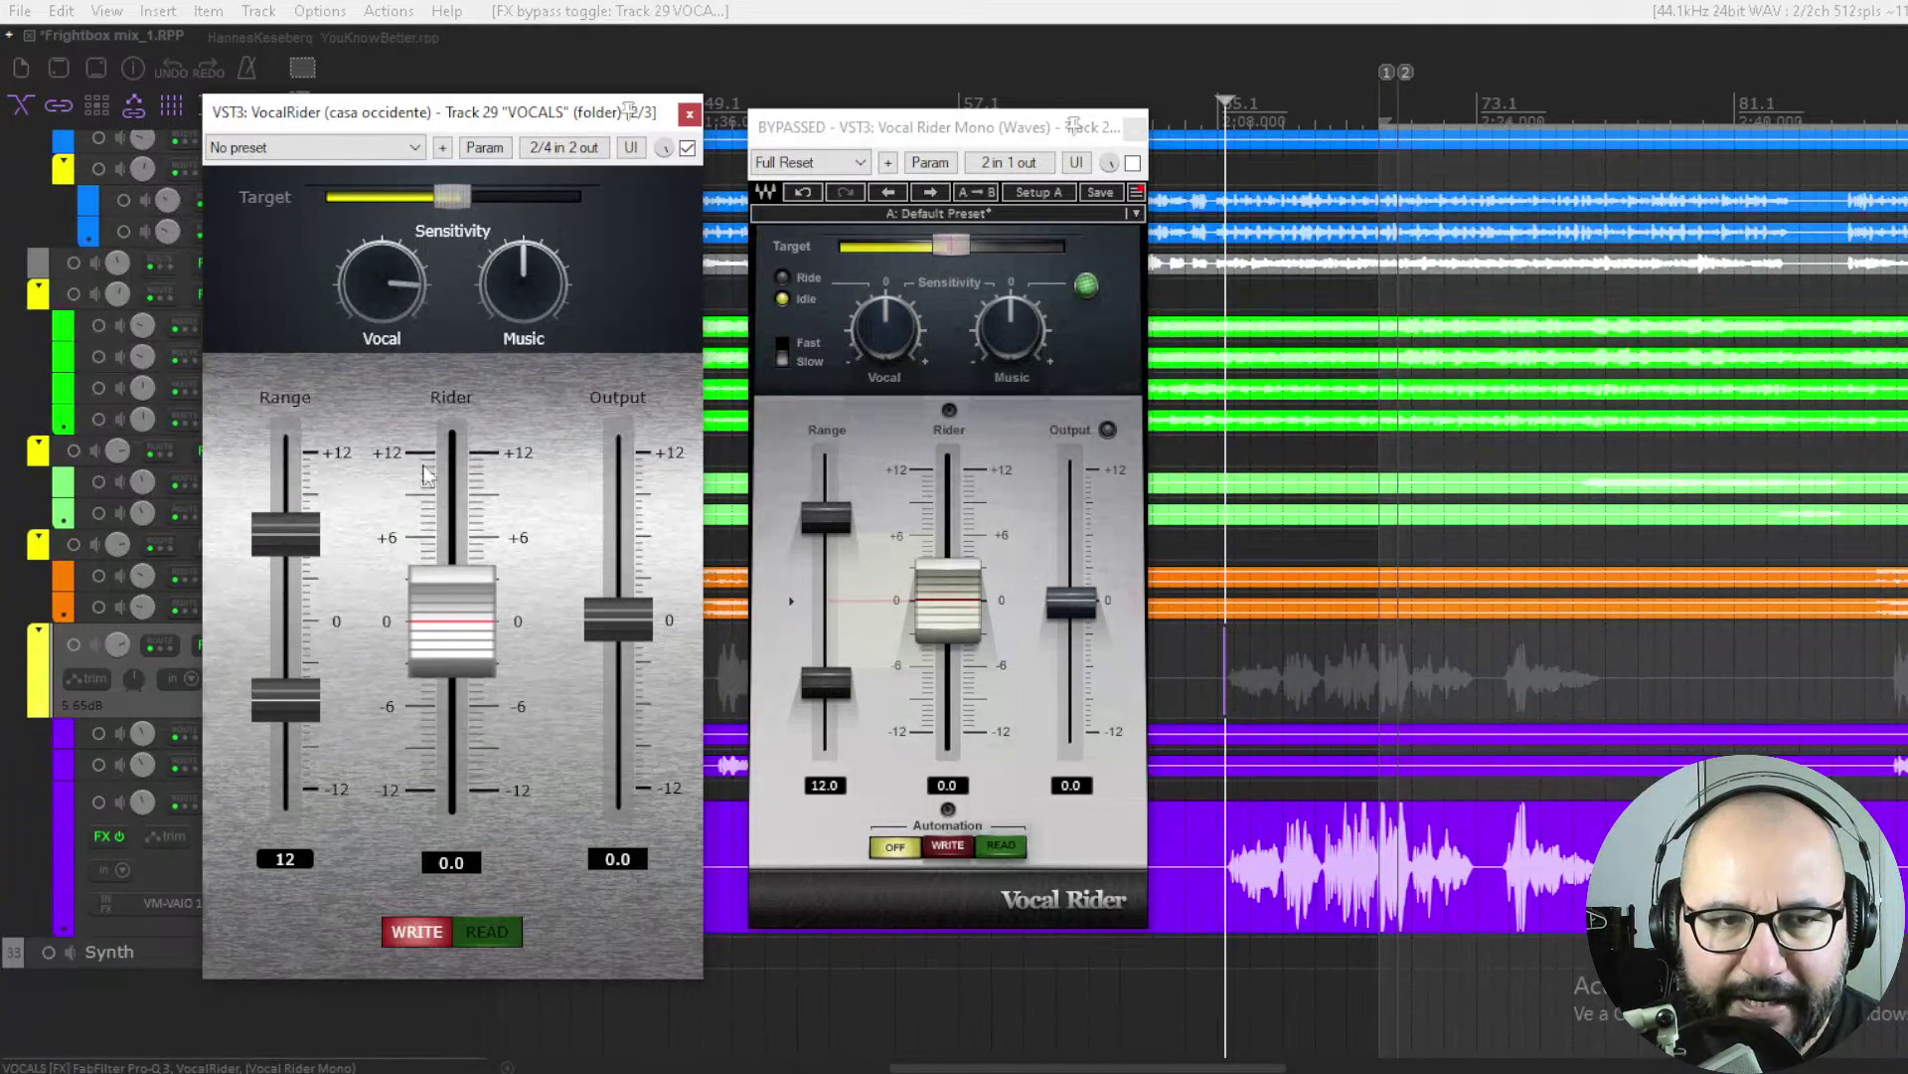
drag(302, 691, 282, 818)
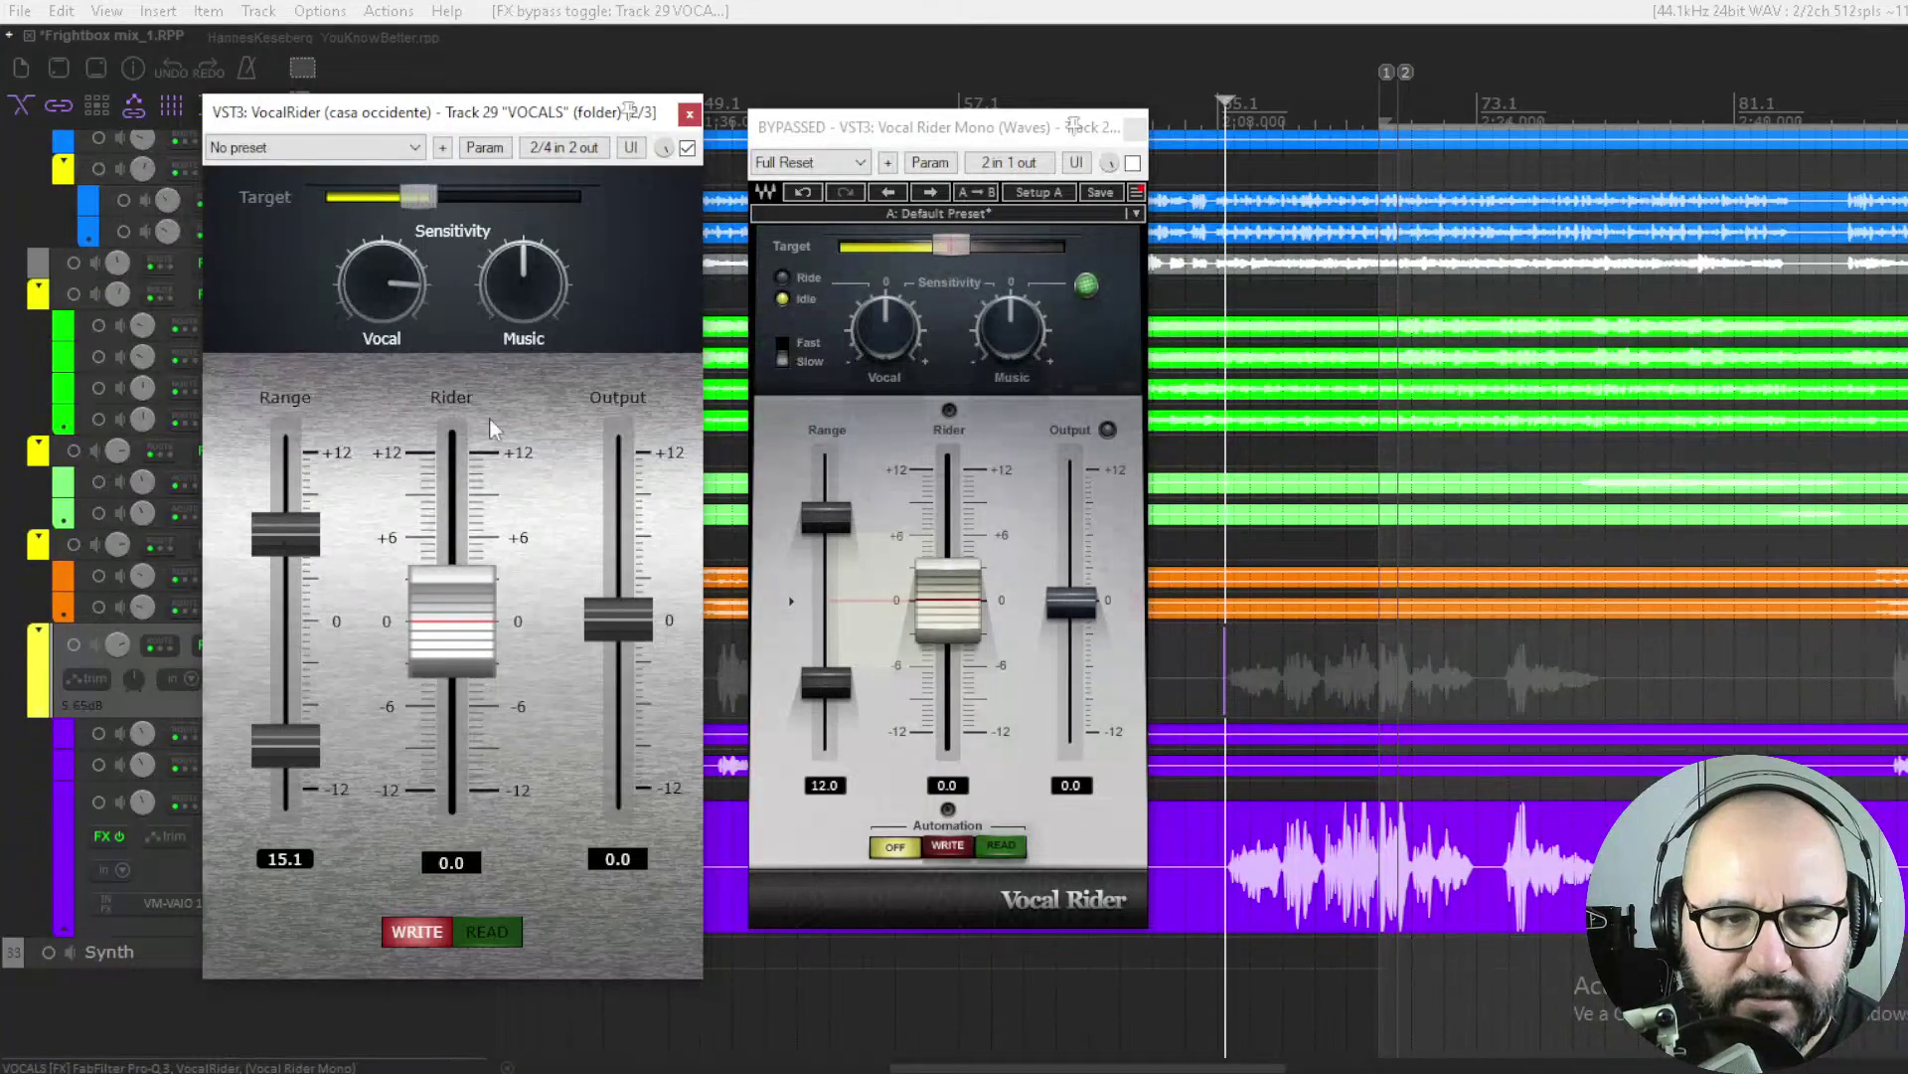
key(space)
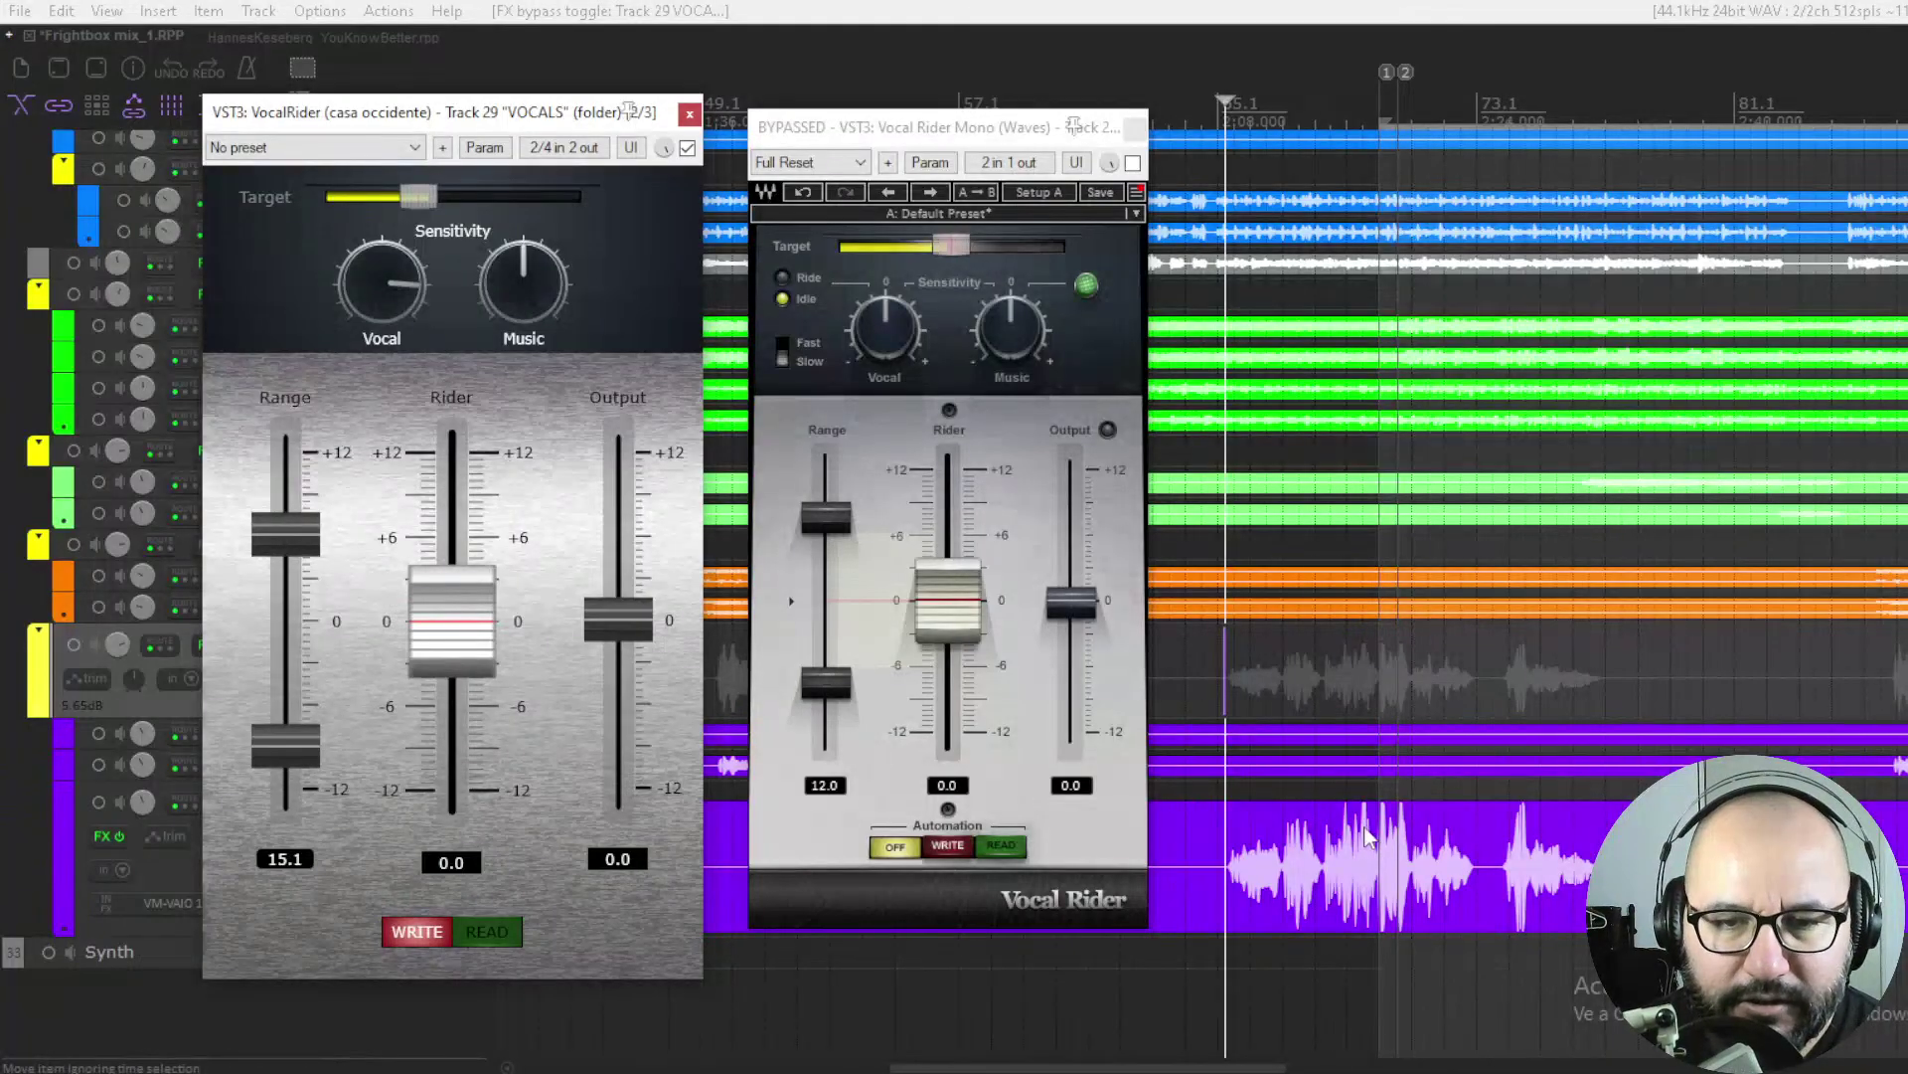
key(space)
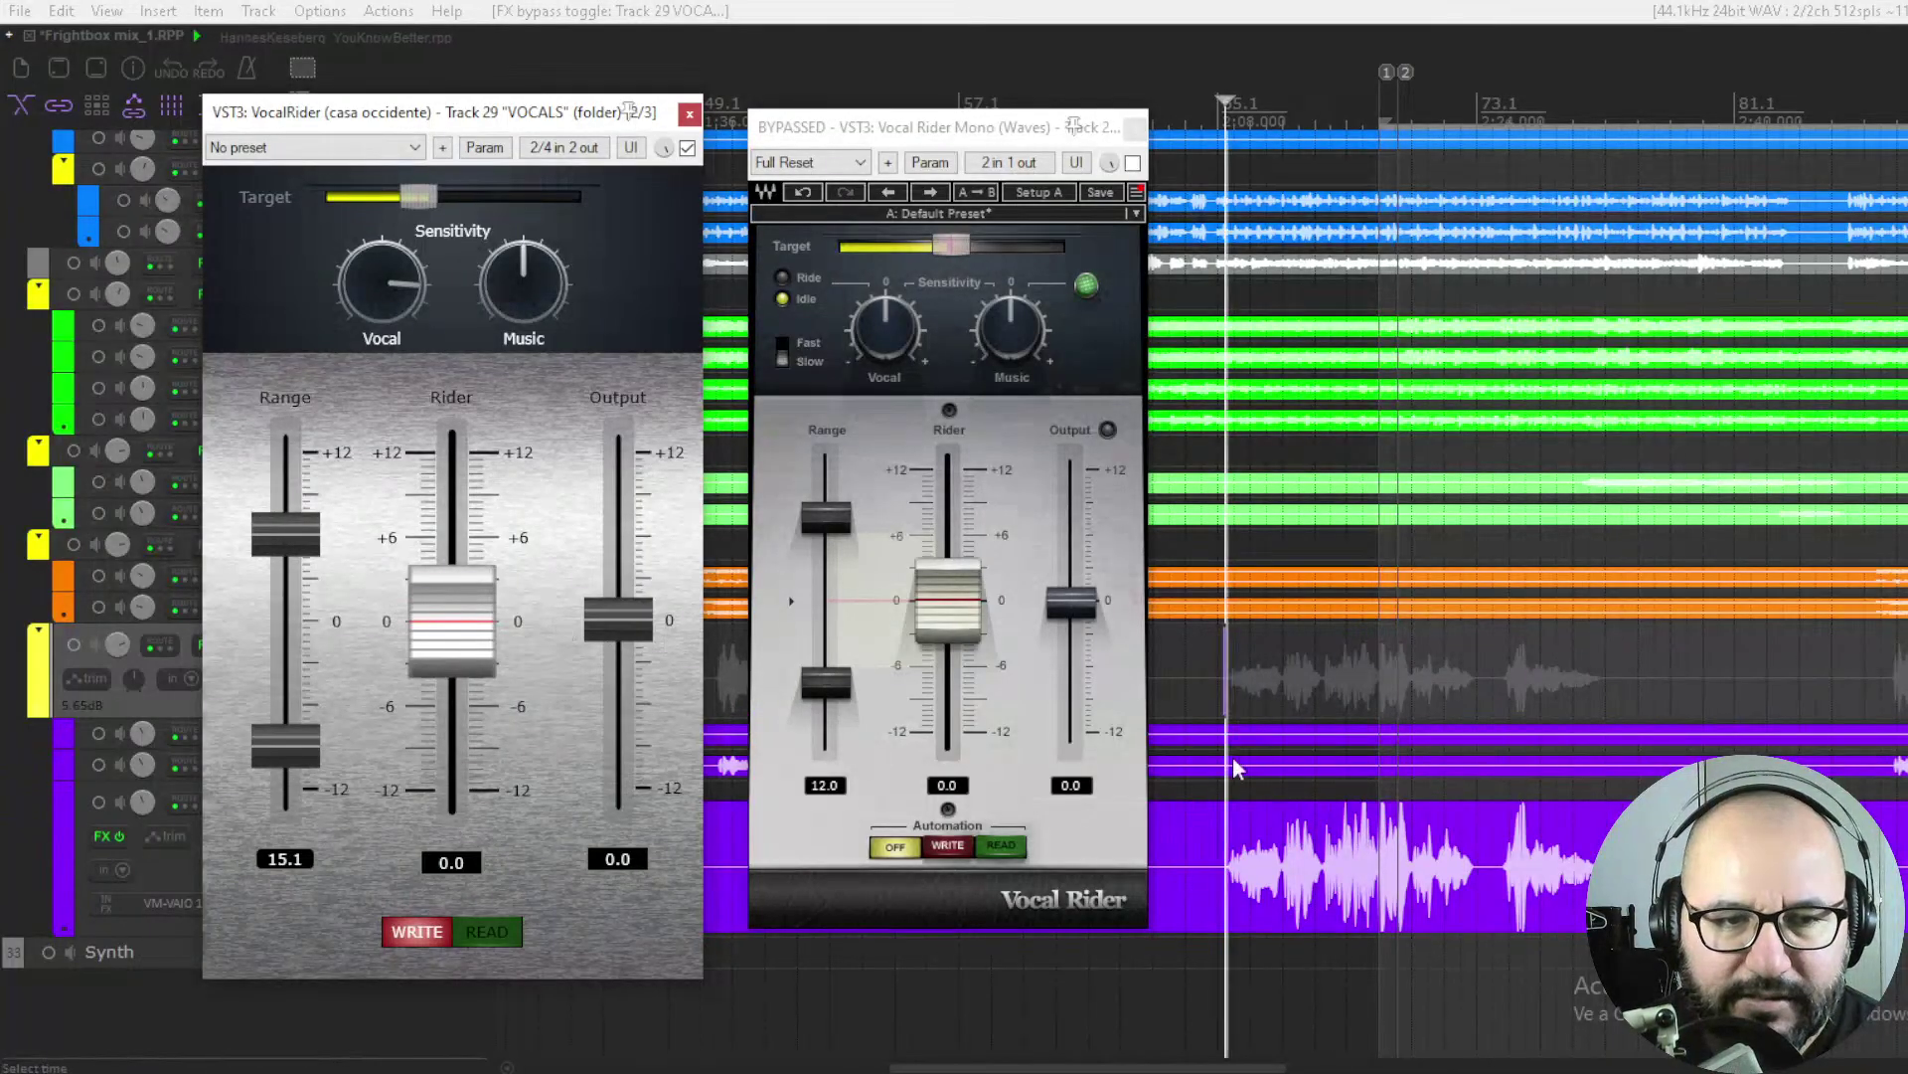
Place the edit cursor around bar 68 and play the vocals from there through the casa occidente VocalRider.
click(1346, 141)
click(1318, 131)
key(space)
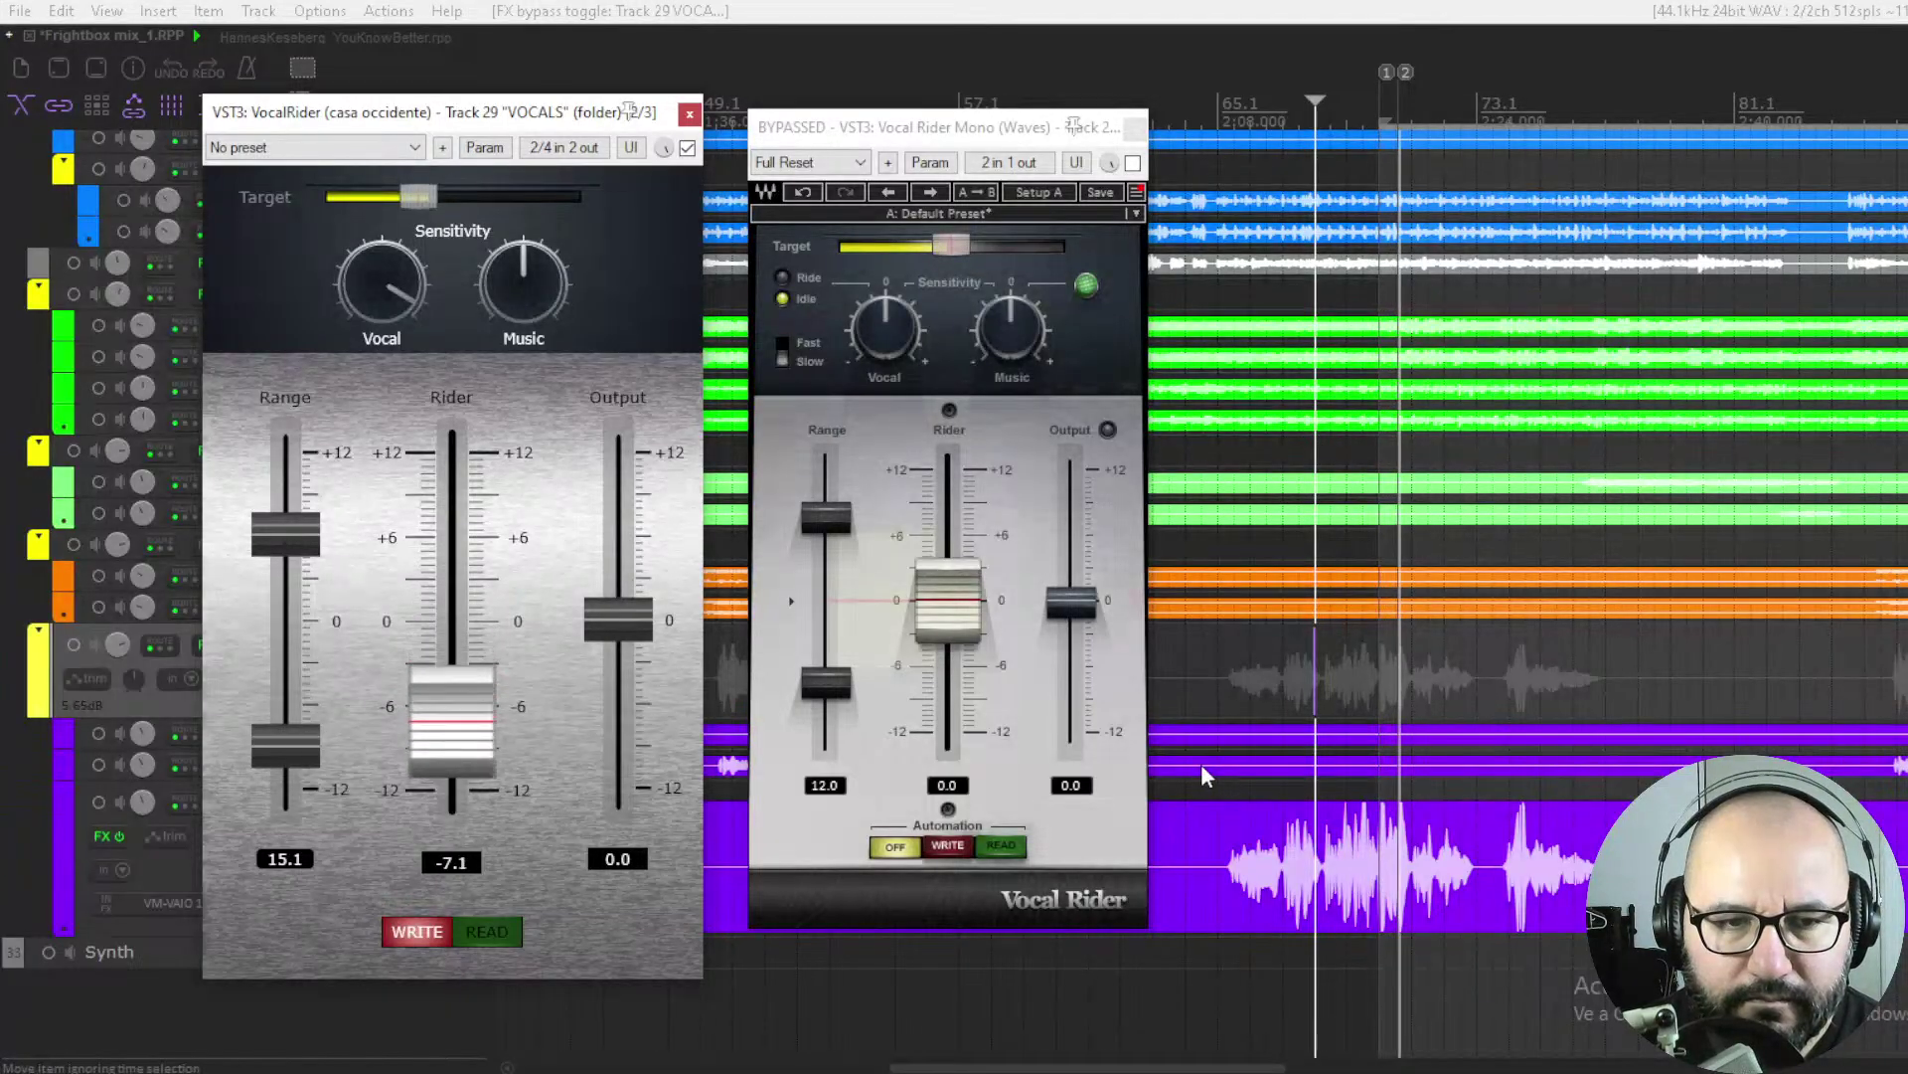
Try moving the casa occidente plugin's Rider fader and switching the Waves plugin between Fast and Slow.
mouse_move(488, 664)
mouse_down()
mouse_move(482, 628)
mouse_move(476, 644)
mouse_up()
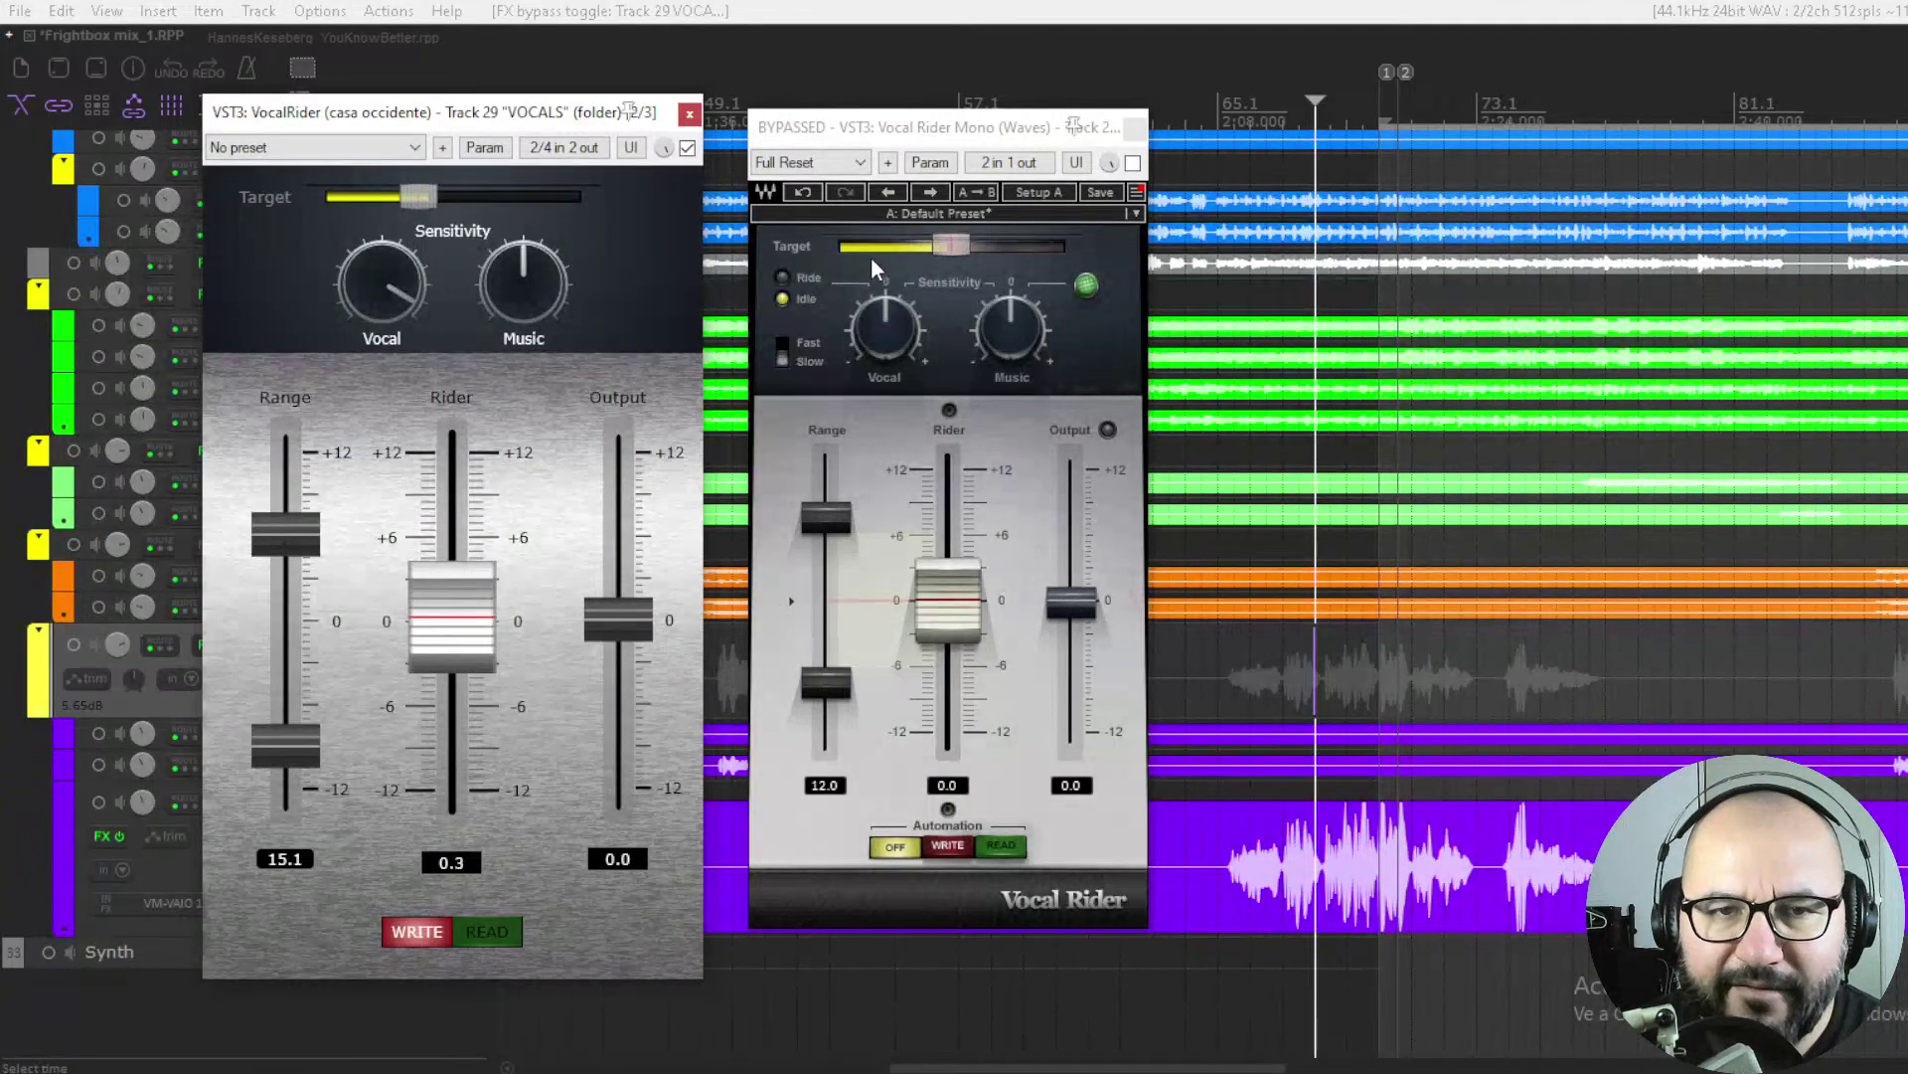
click(783, 352)
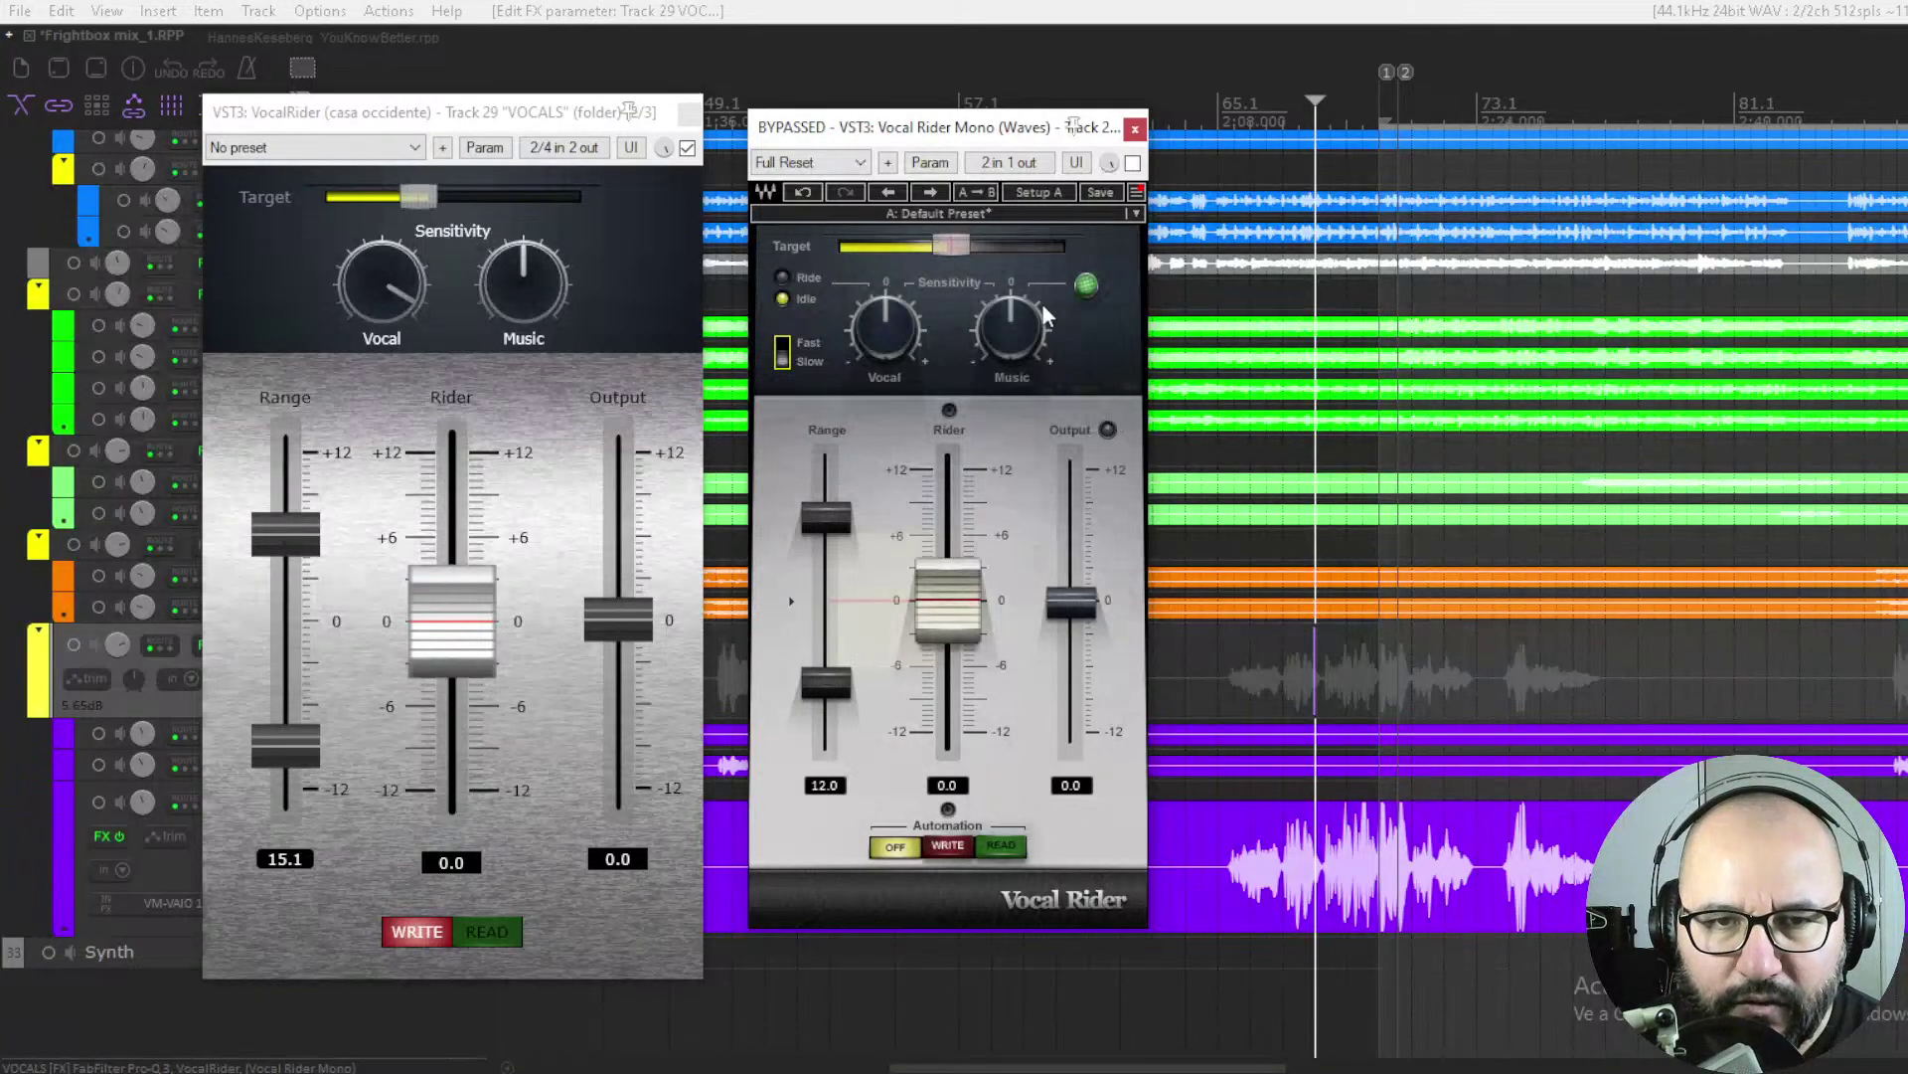
Bypass the casa occidente VocalRider, place the edit cursor around bar 65 and play the vocals through the enabled Waves Vocal Rider.
click(687, 148)
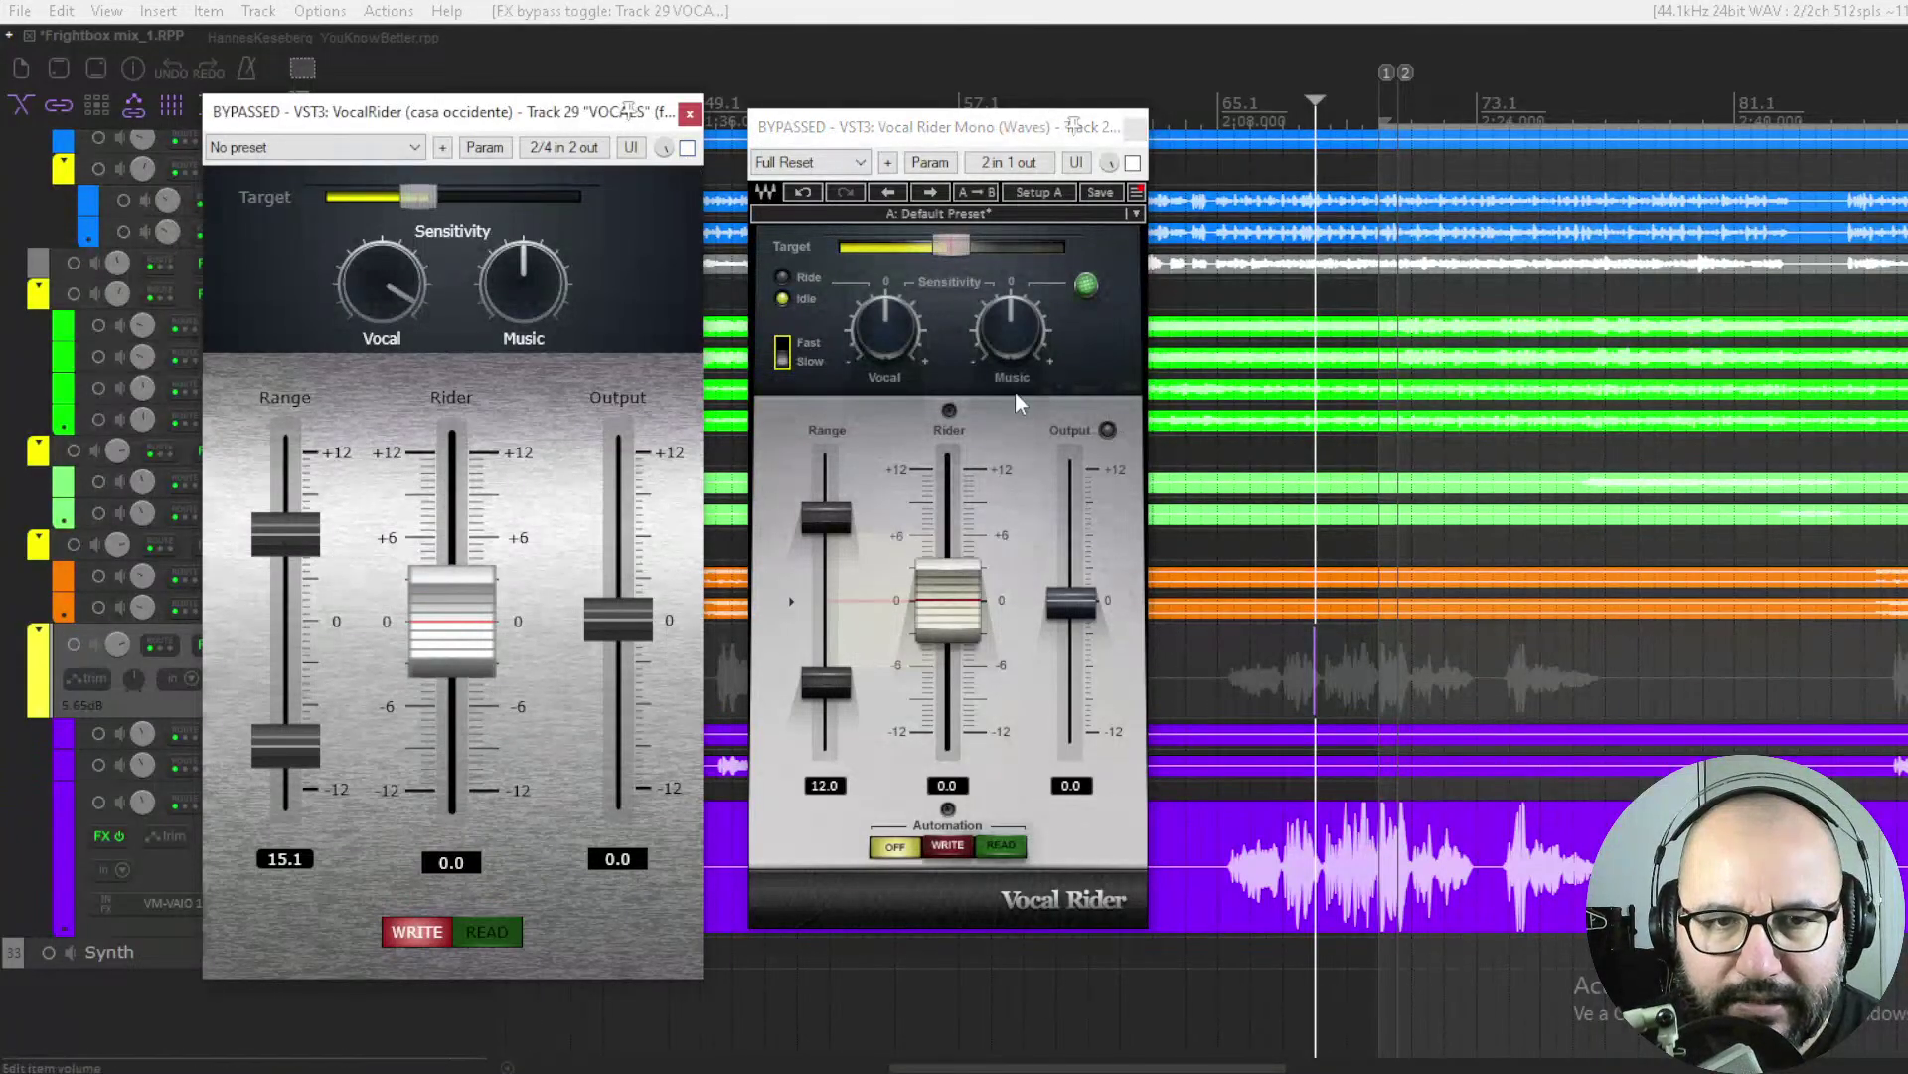
click(785, 353)
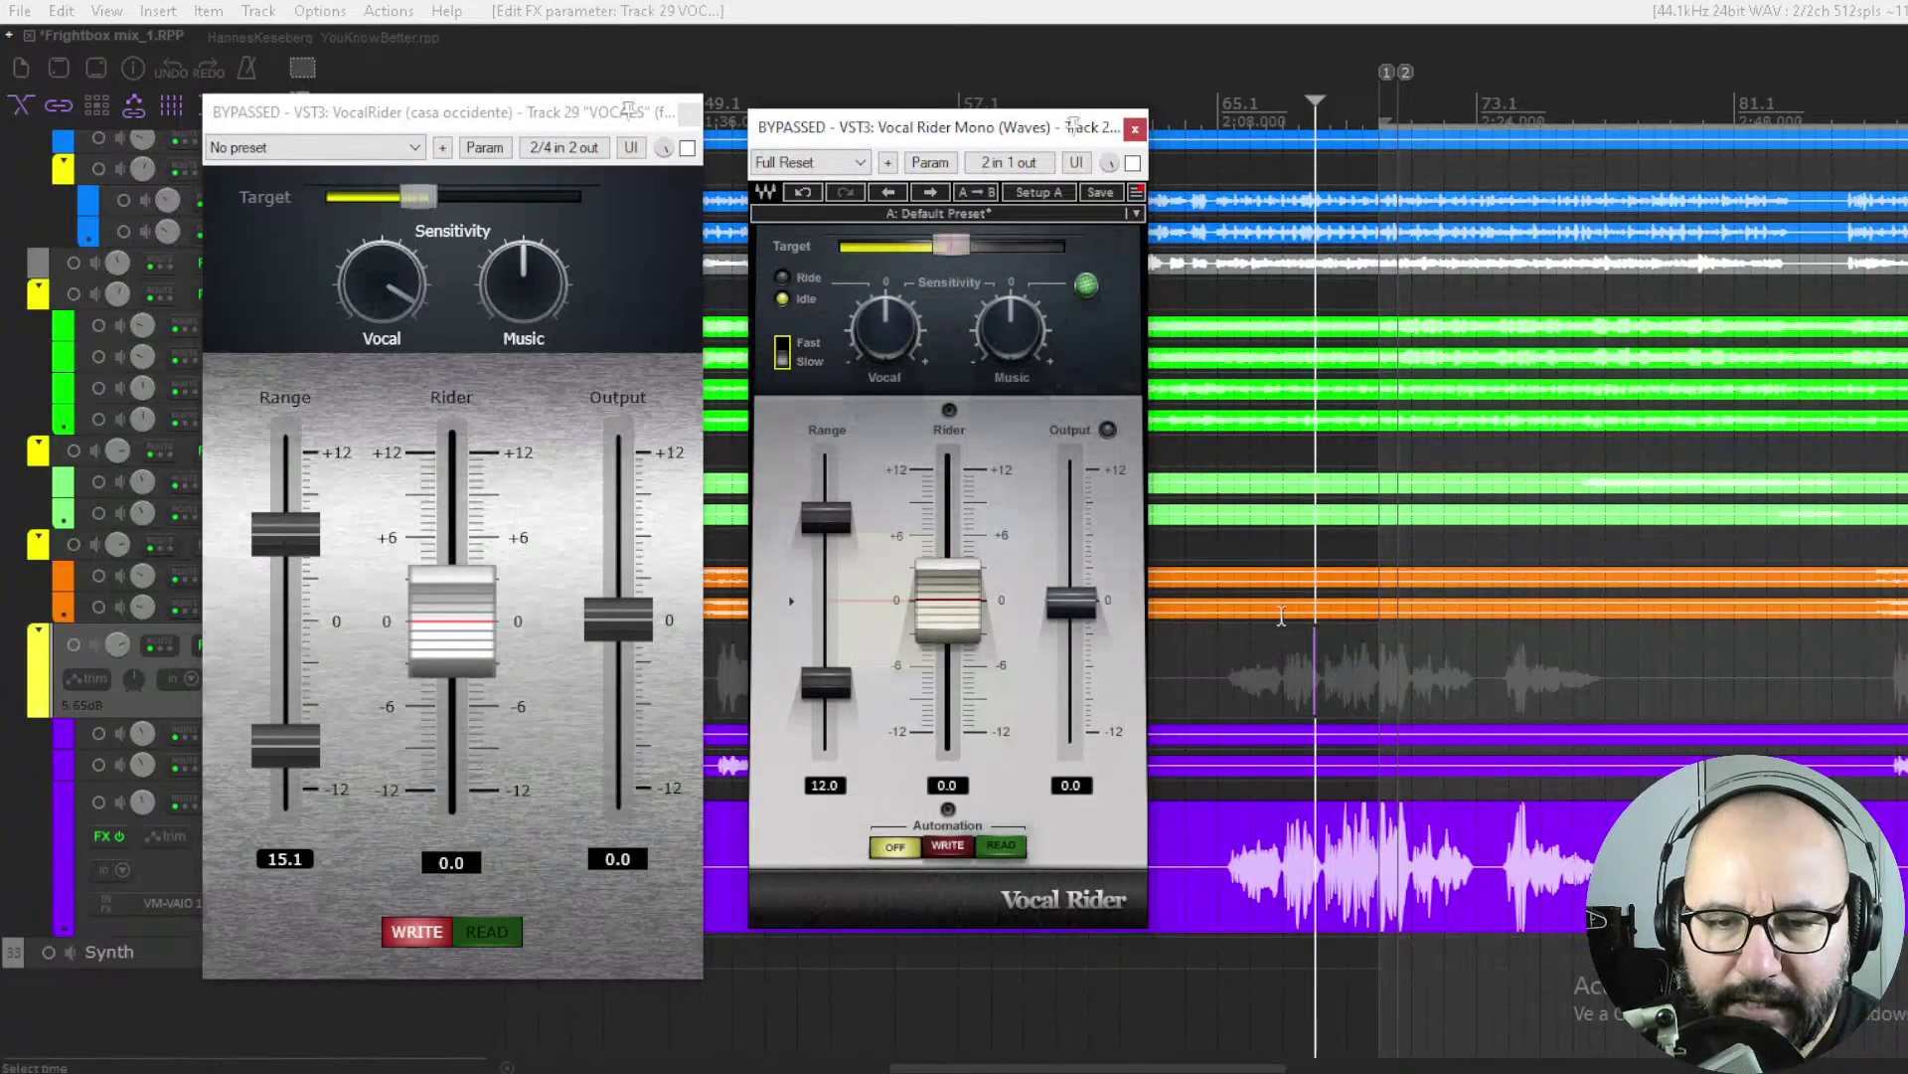
click(1232, 133)
click(1219, 125)
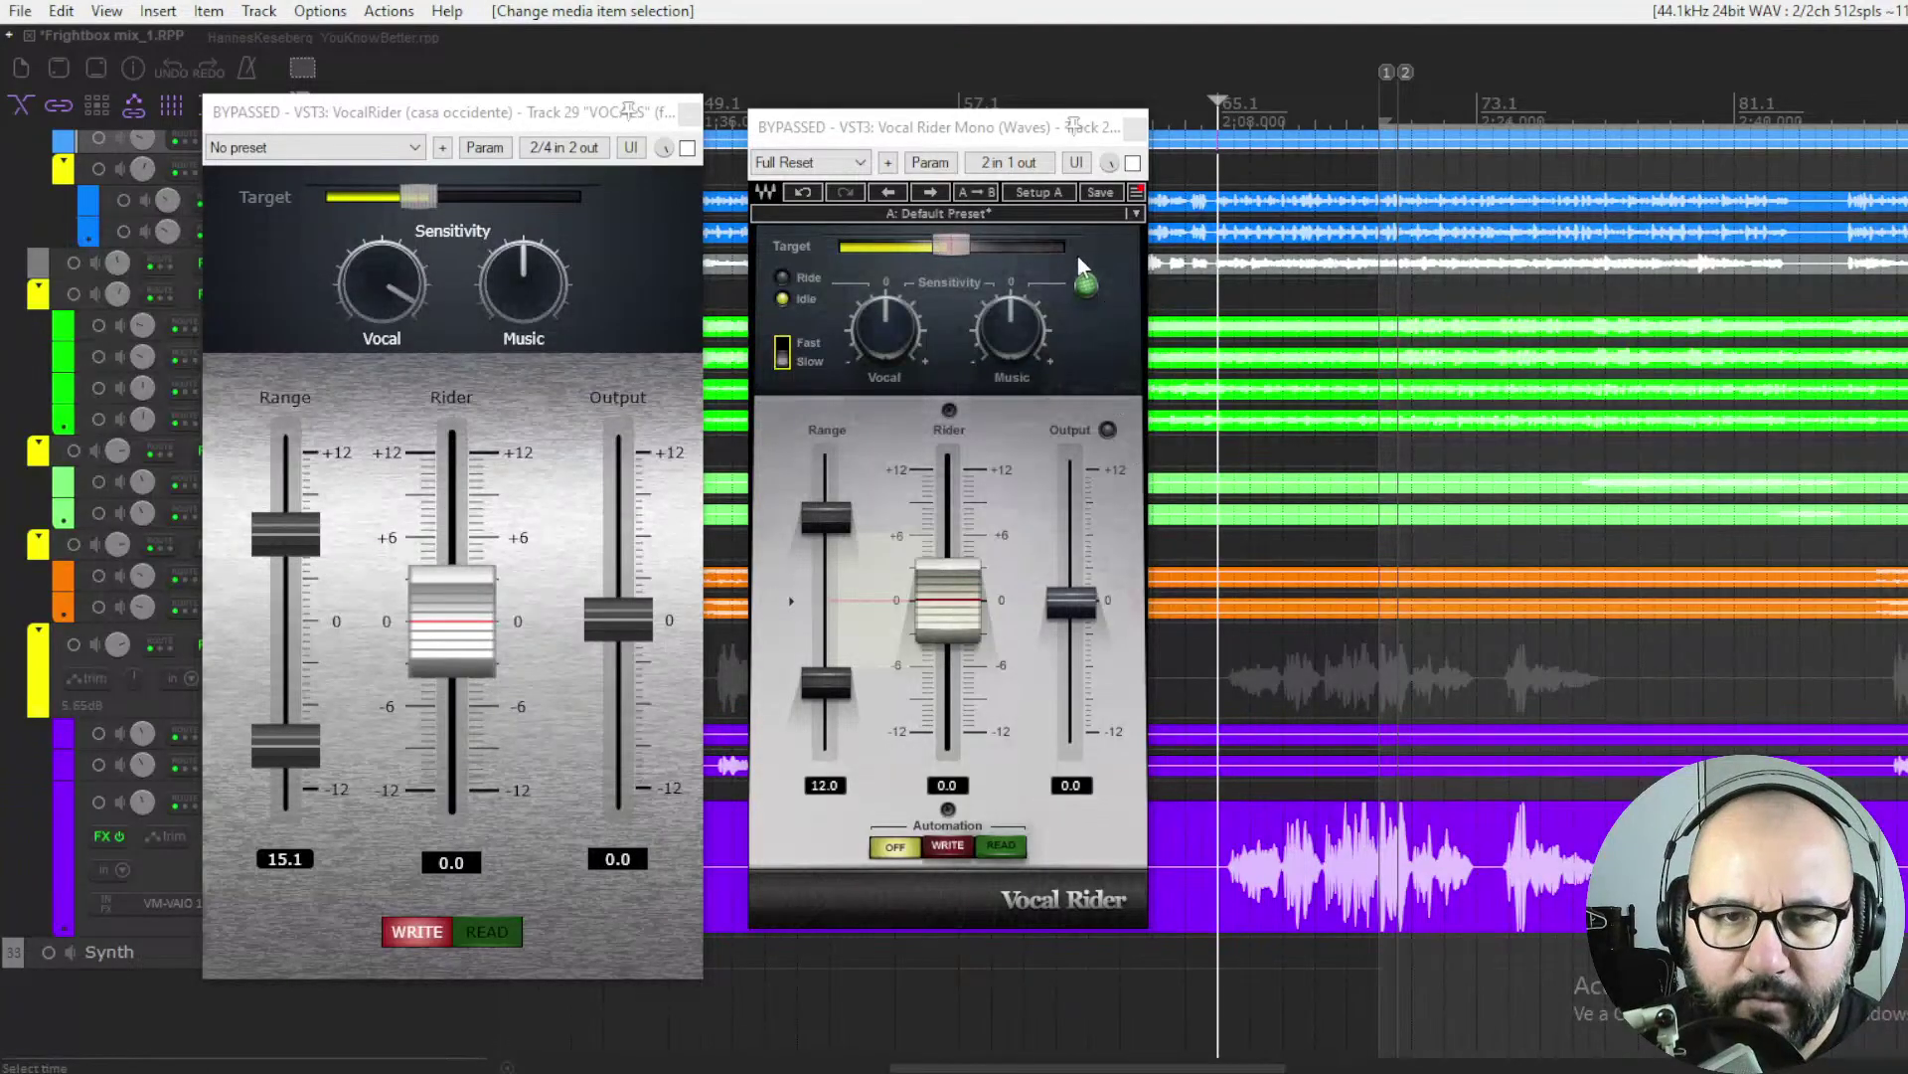
click(1132, 162)
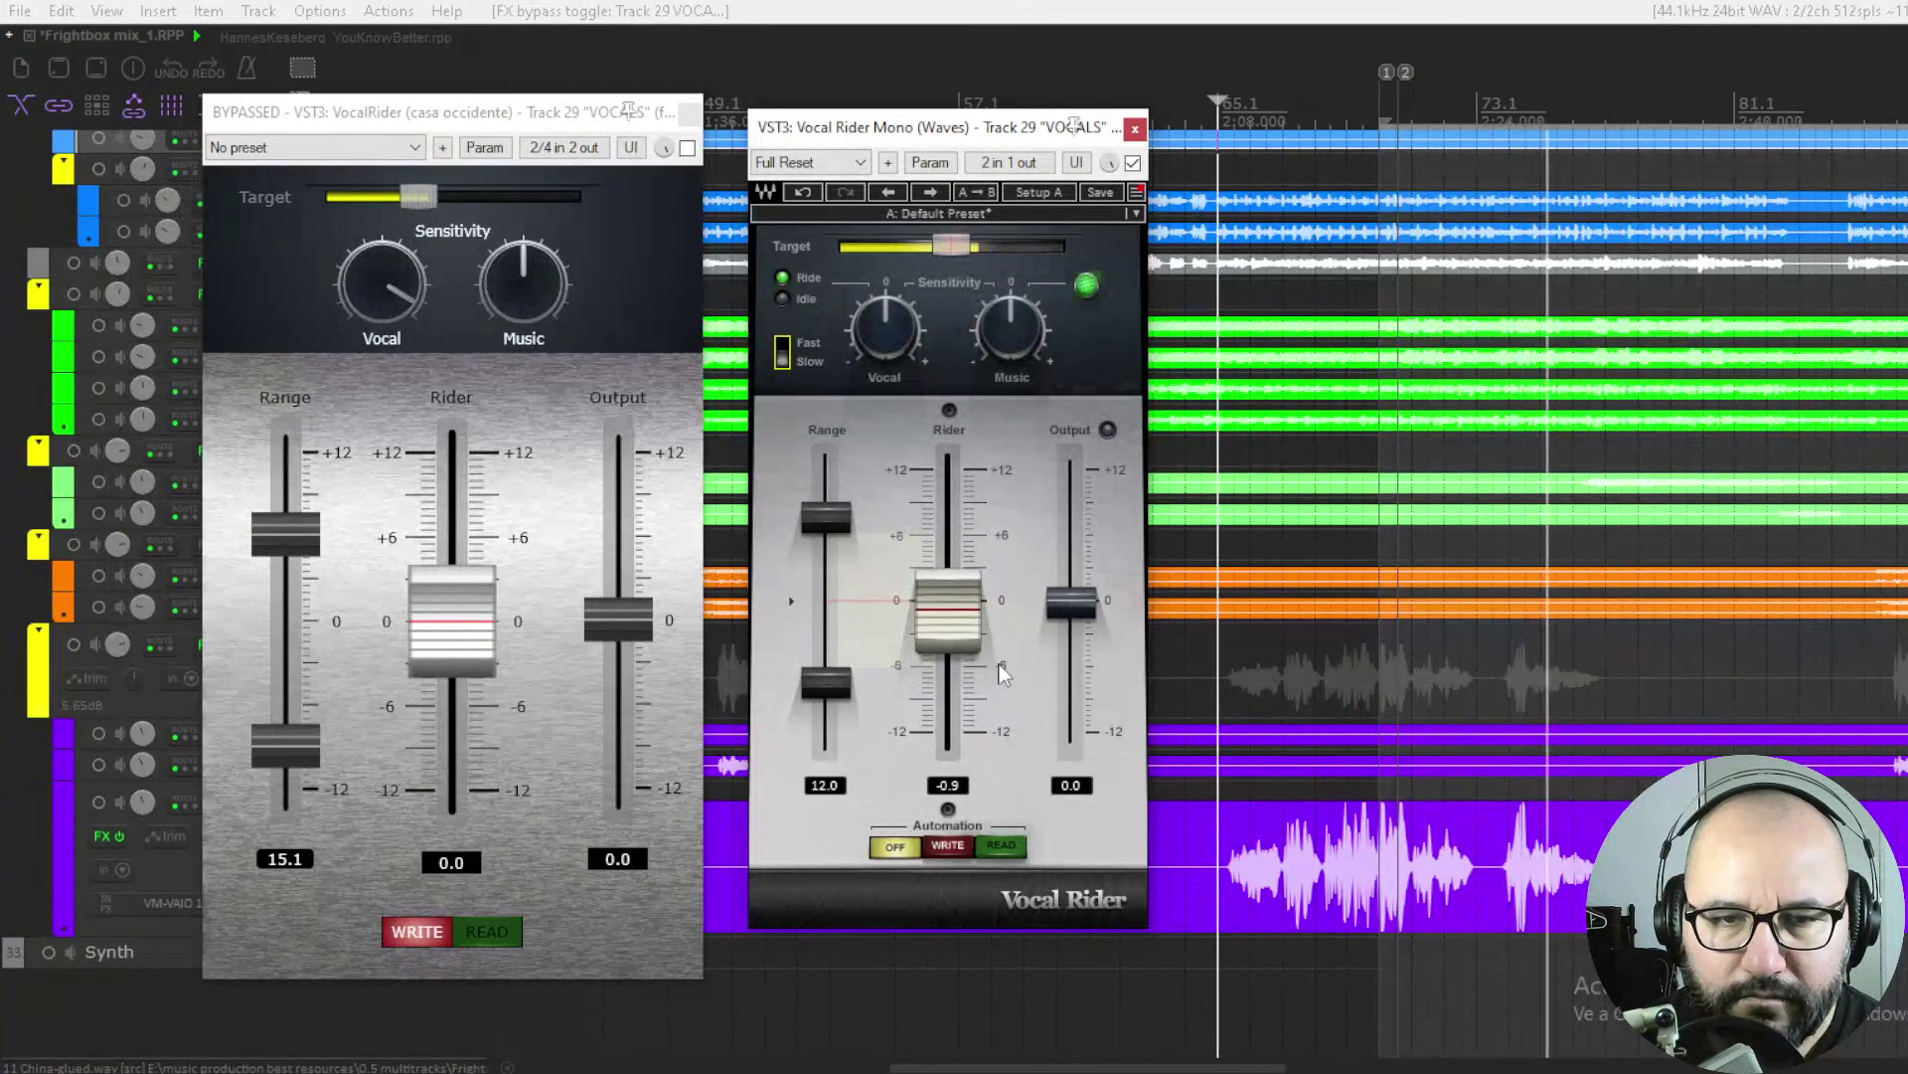
key(space)
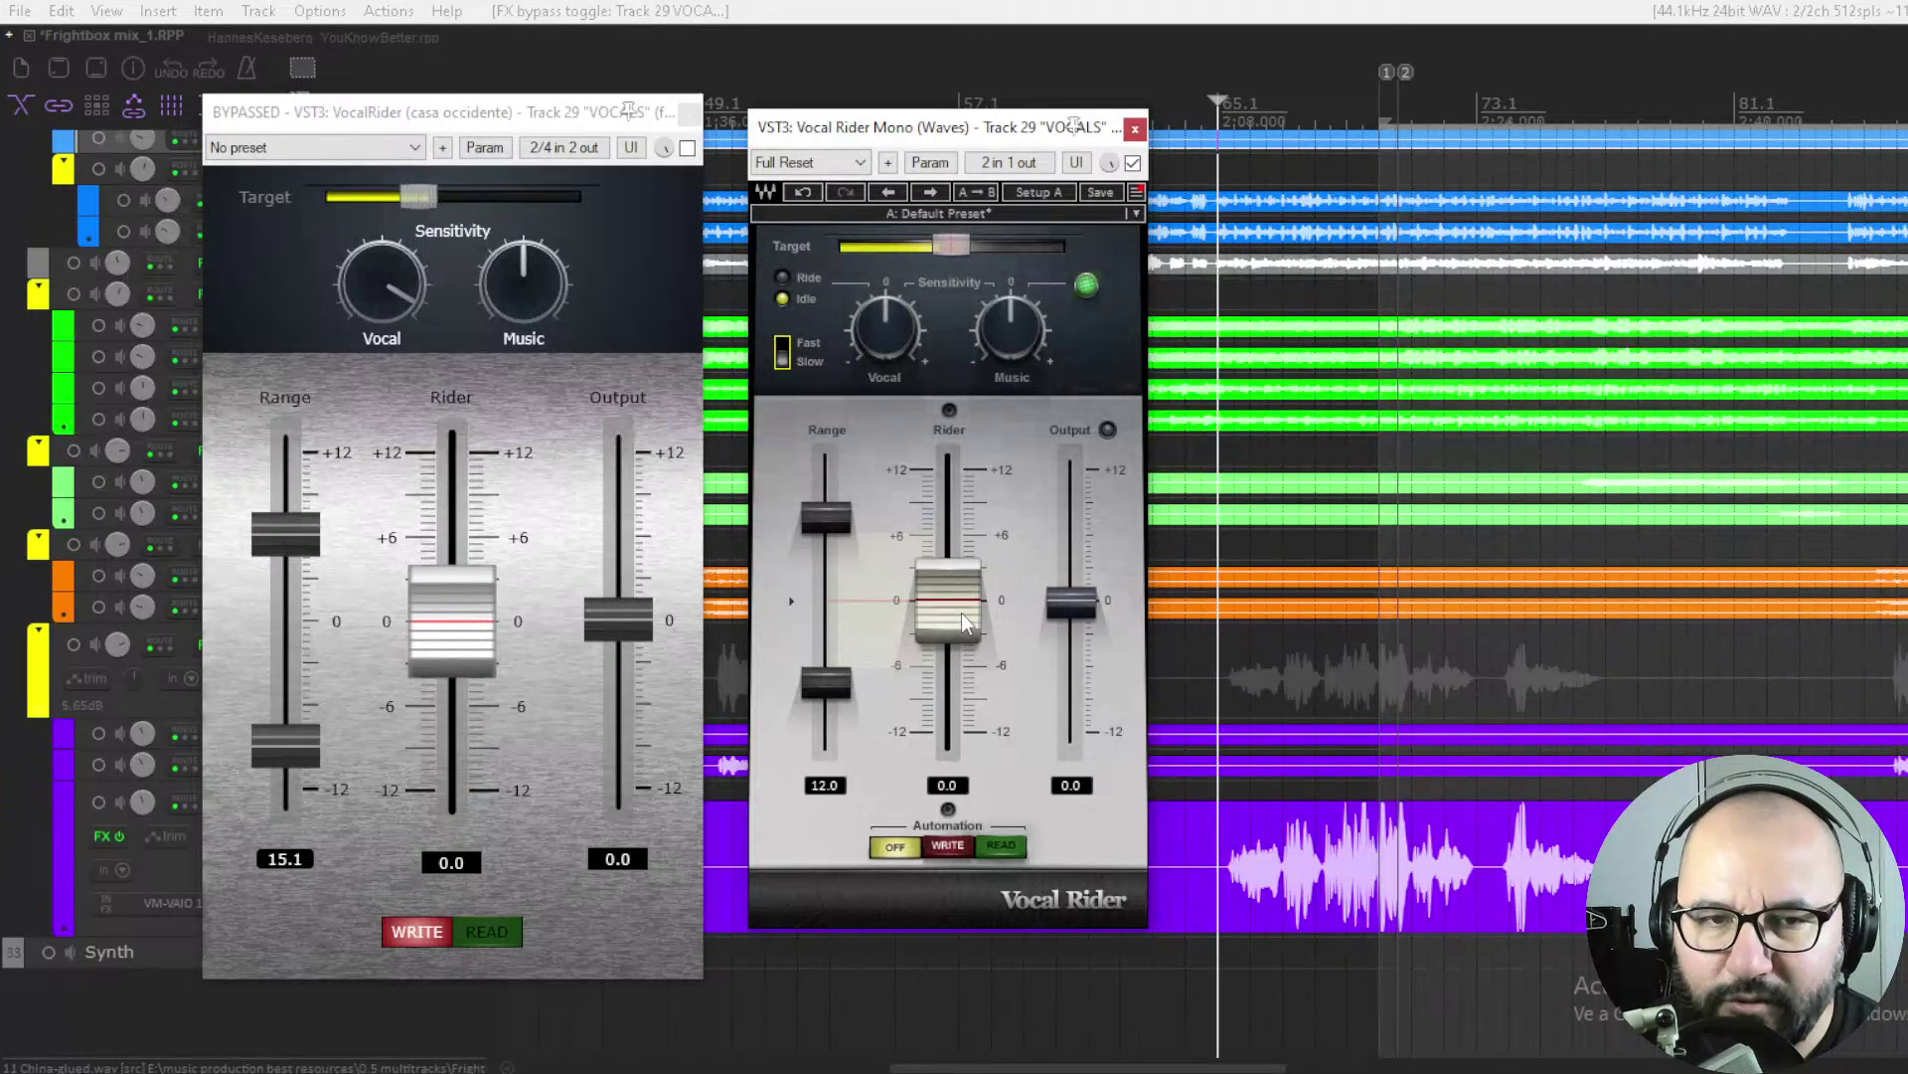
Try the Waves Vocal Rider's Fast and Slow response settings and play the vocals again from bar 65.
click(787, 362)
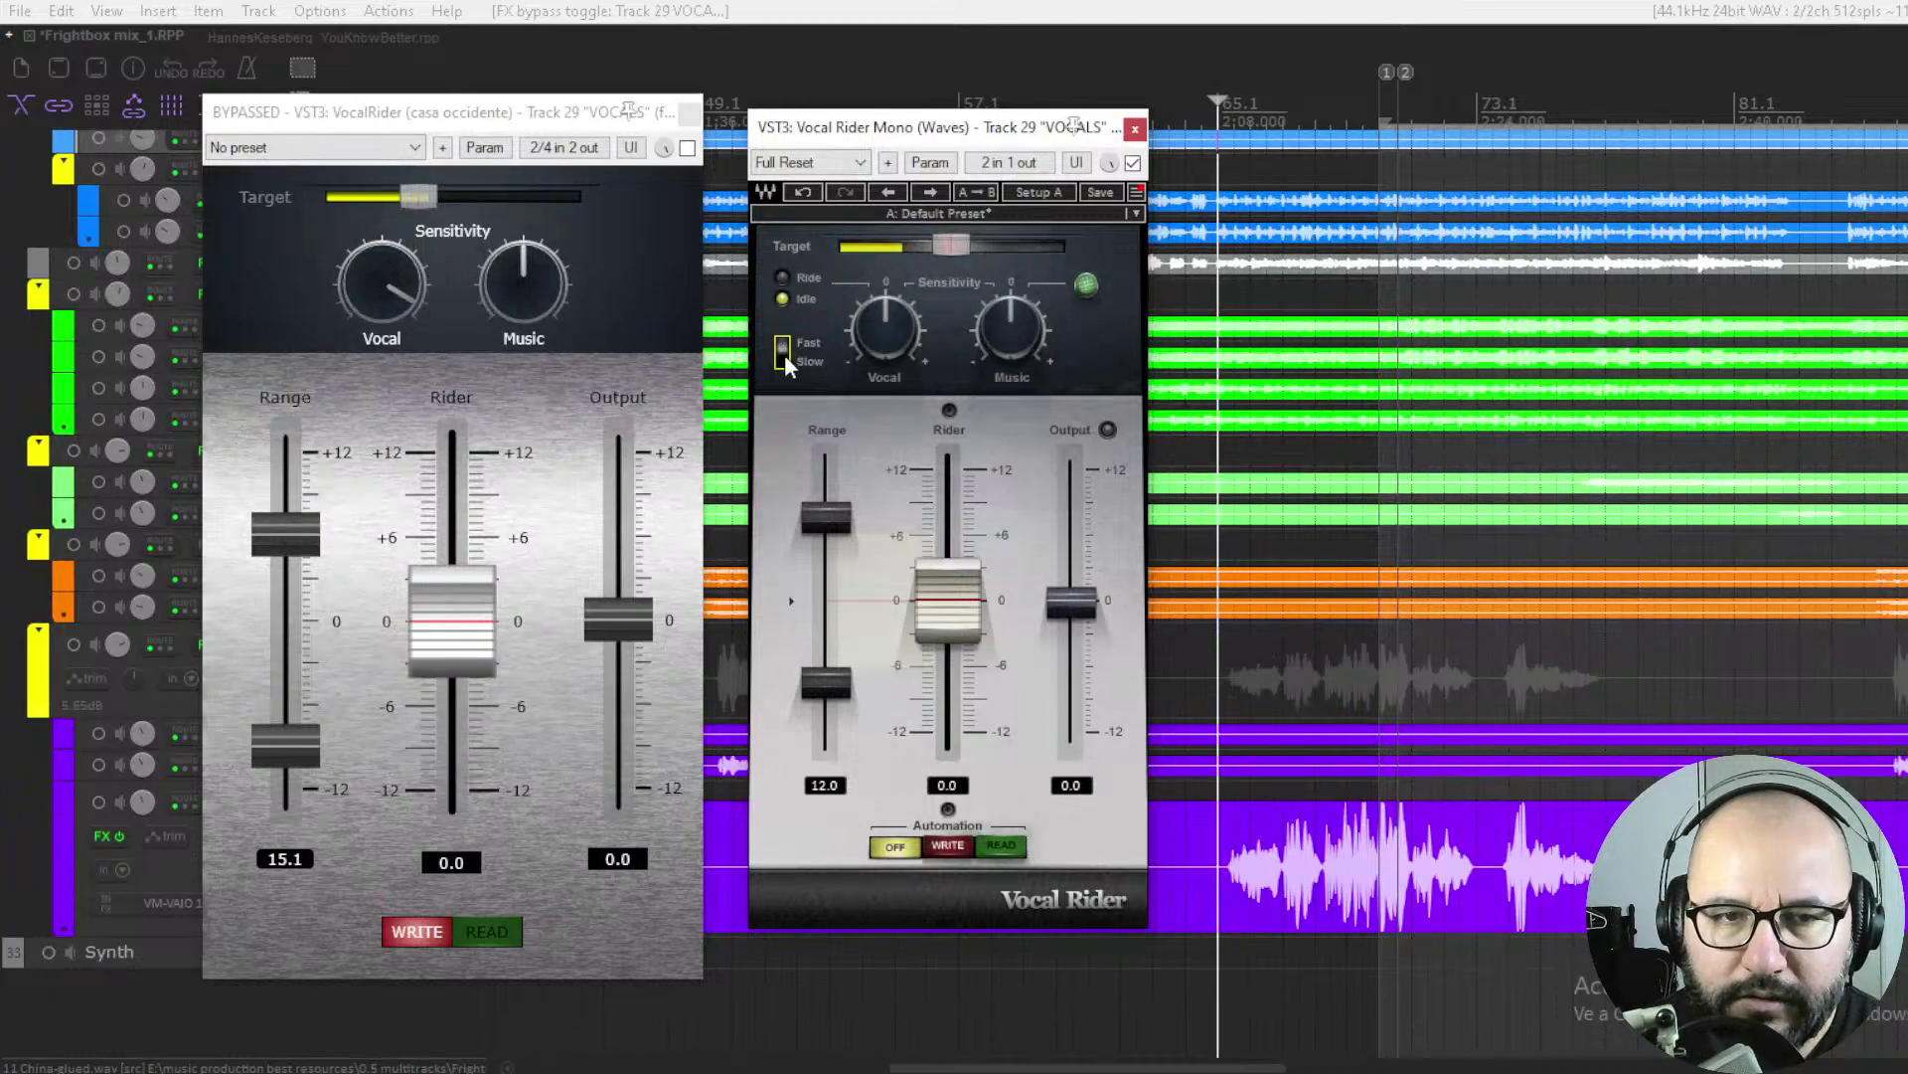
click(782, 350)
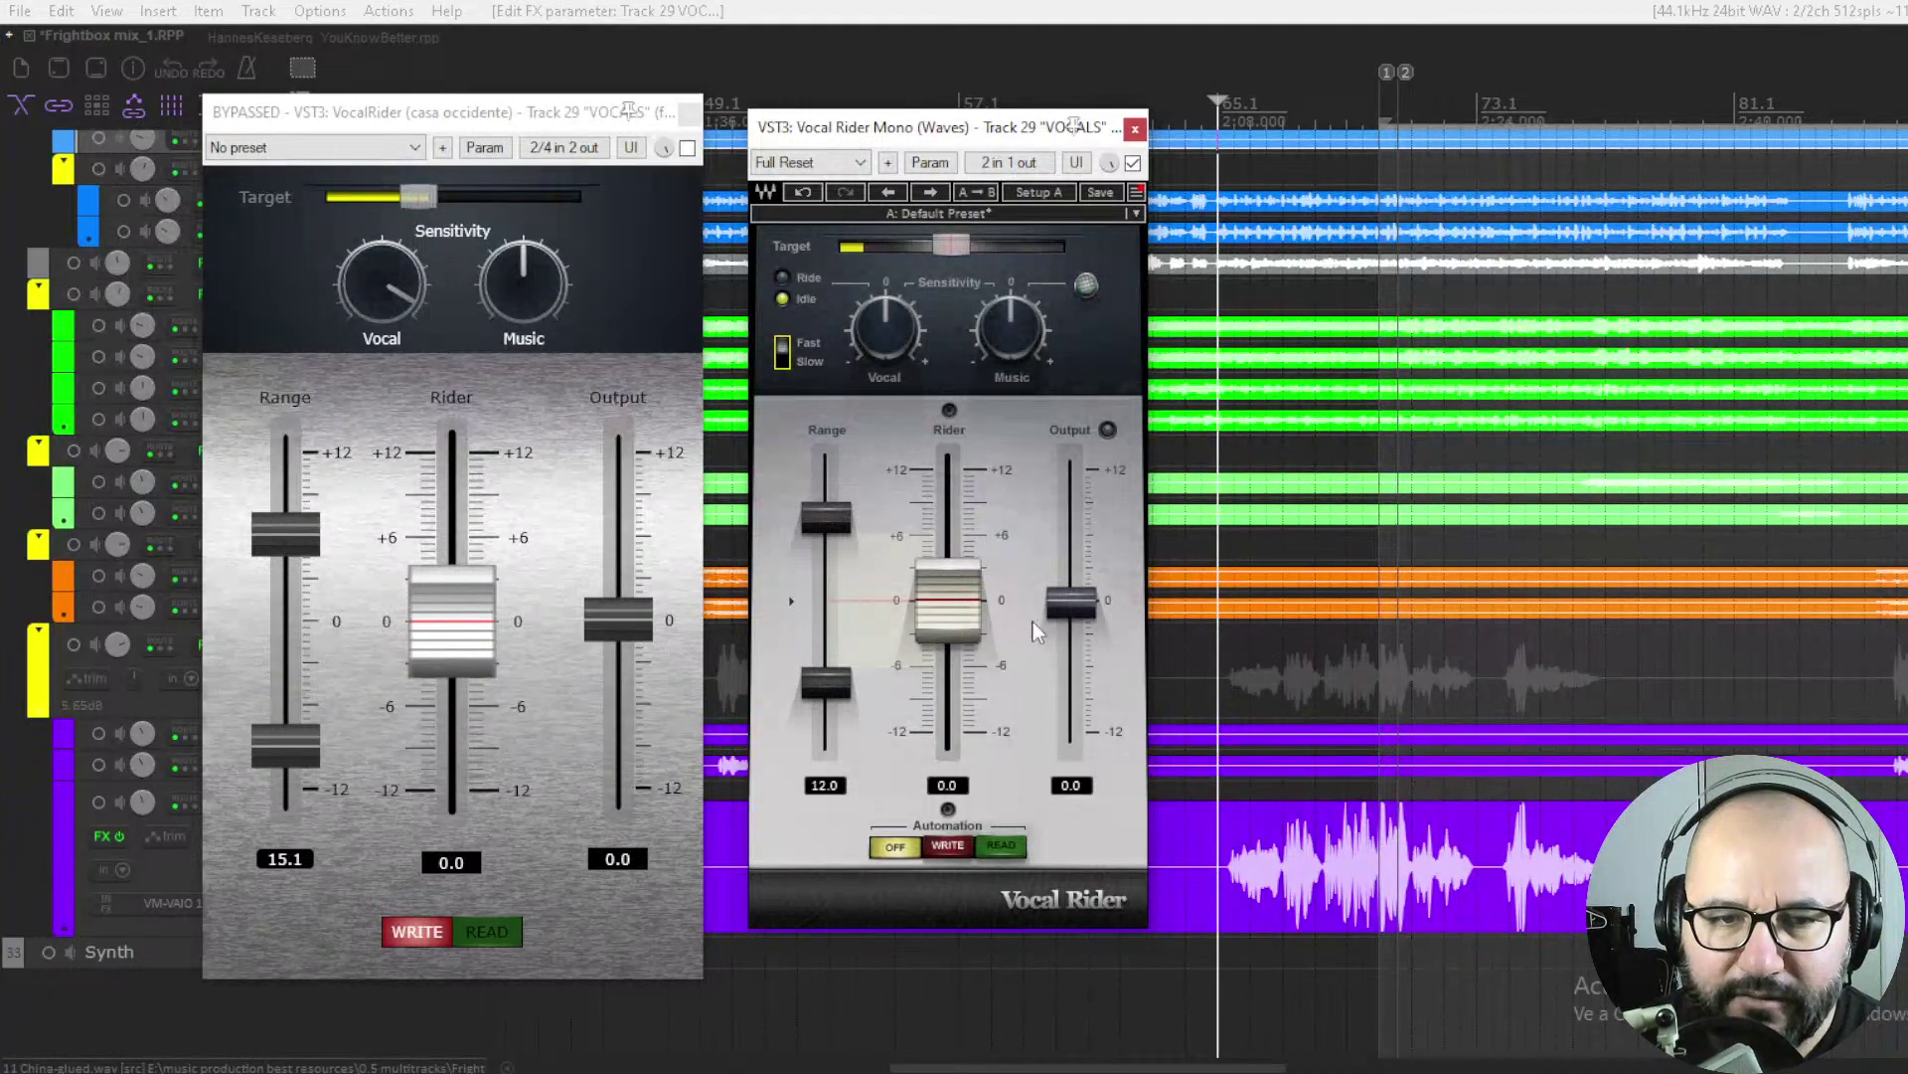
key(space)
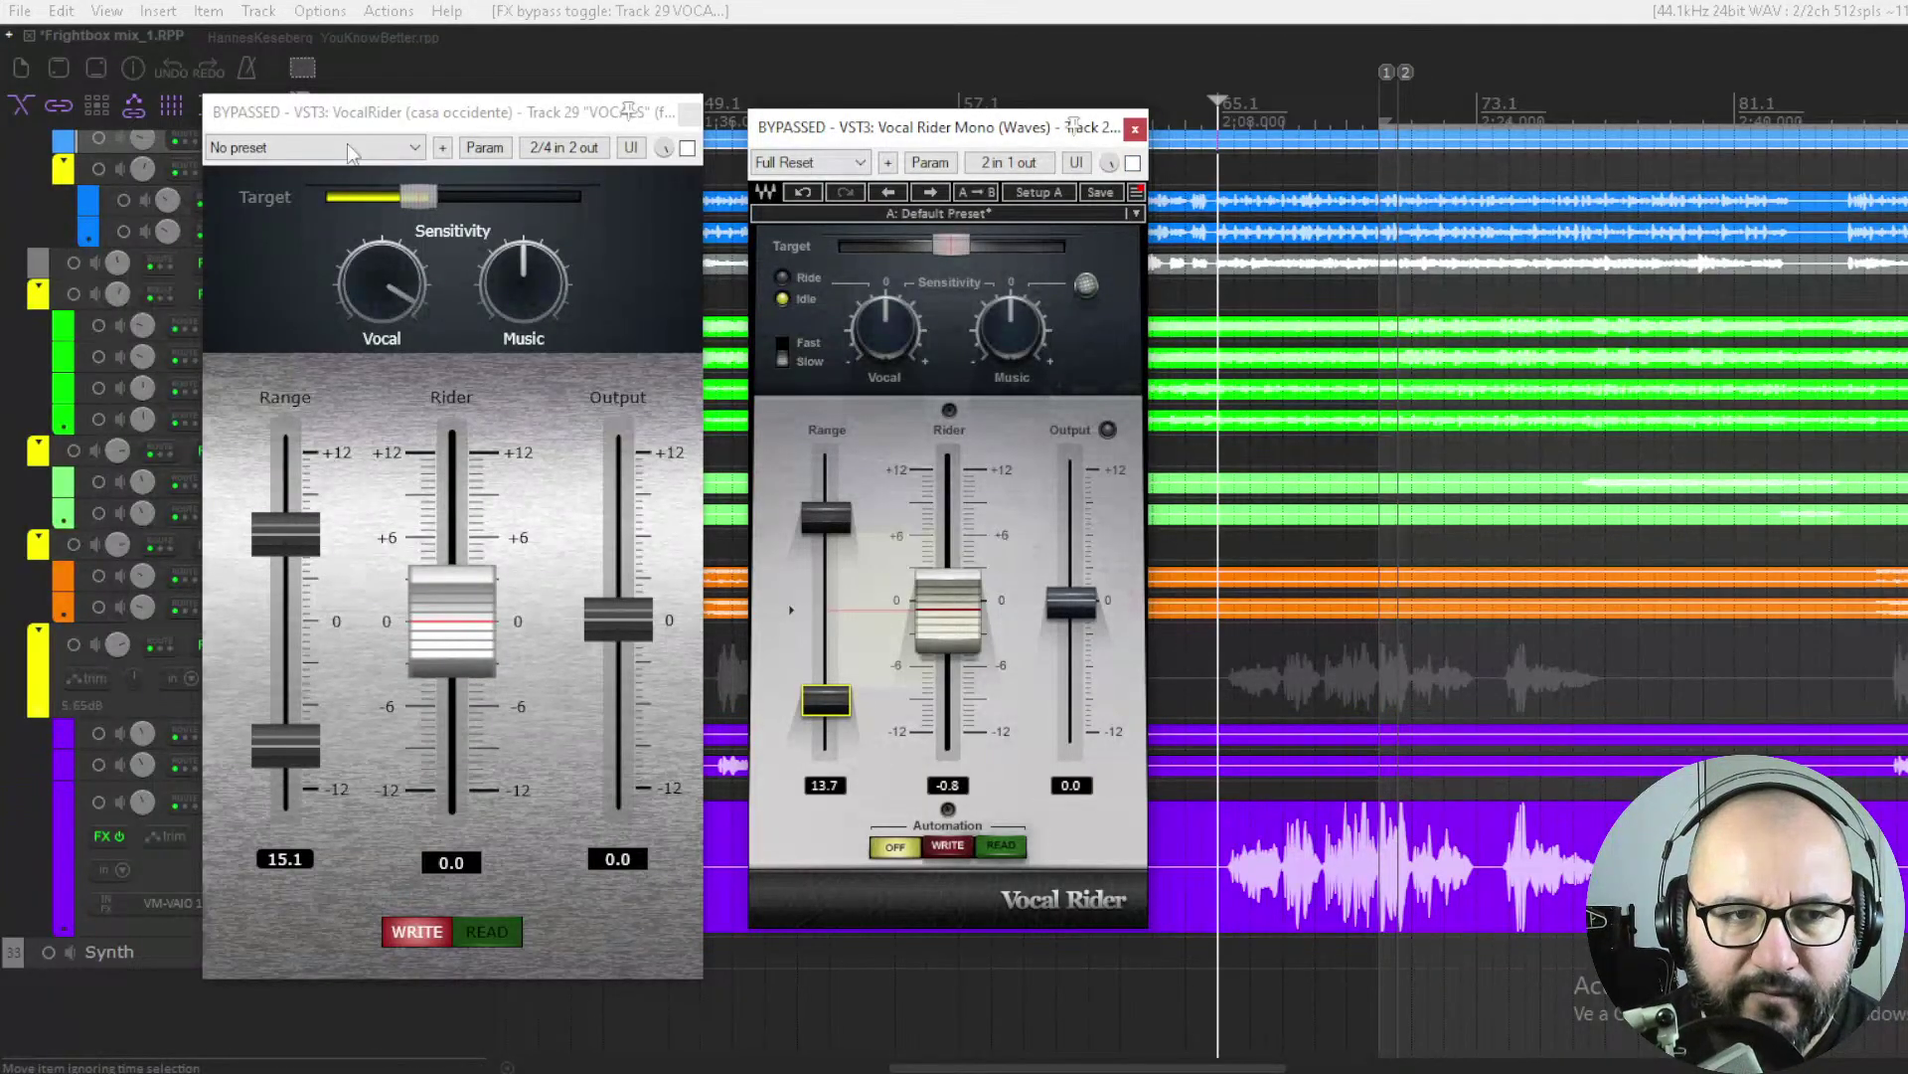
Enable the casa occidente VocalRider, try its Rider fader on the vocals, and toggle the VOCALS track's solo.
click(686, 147)
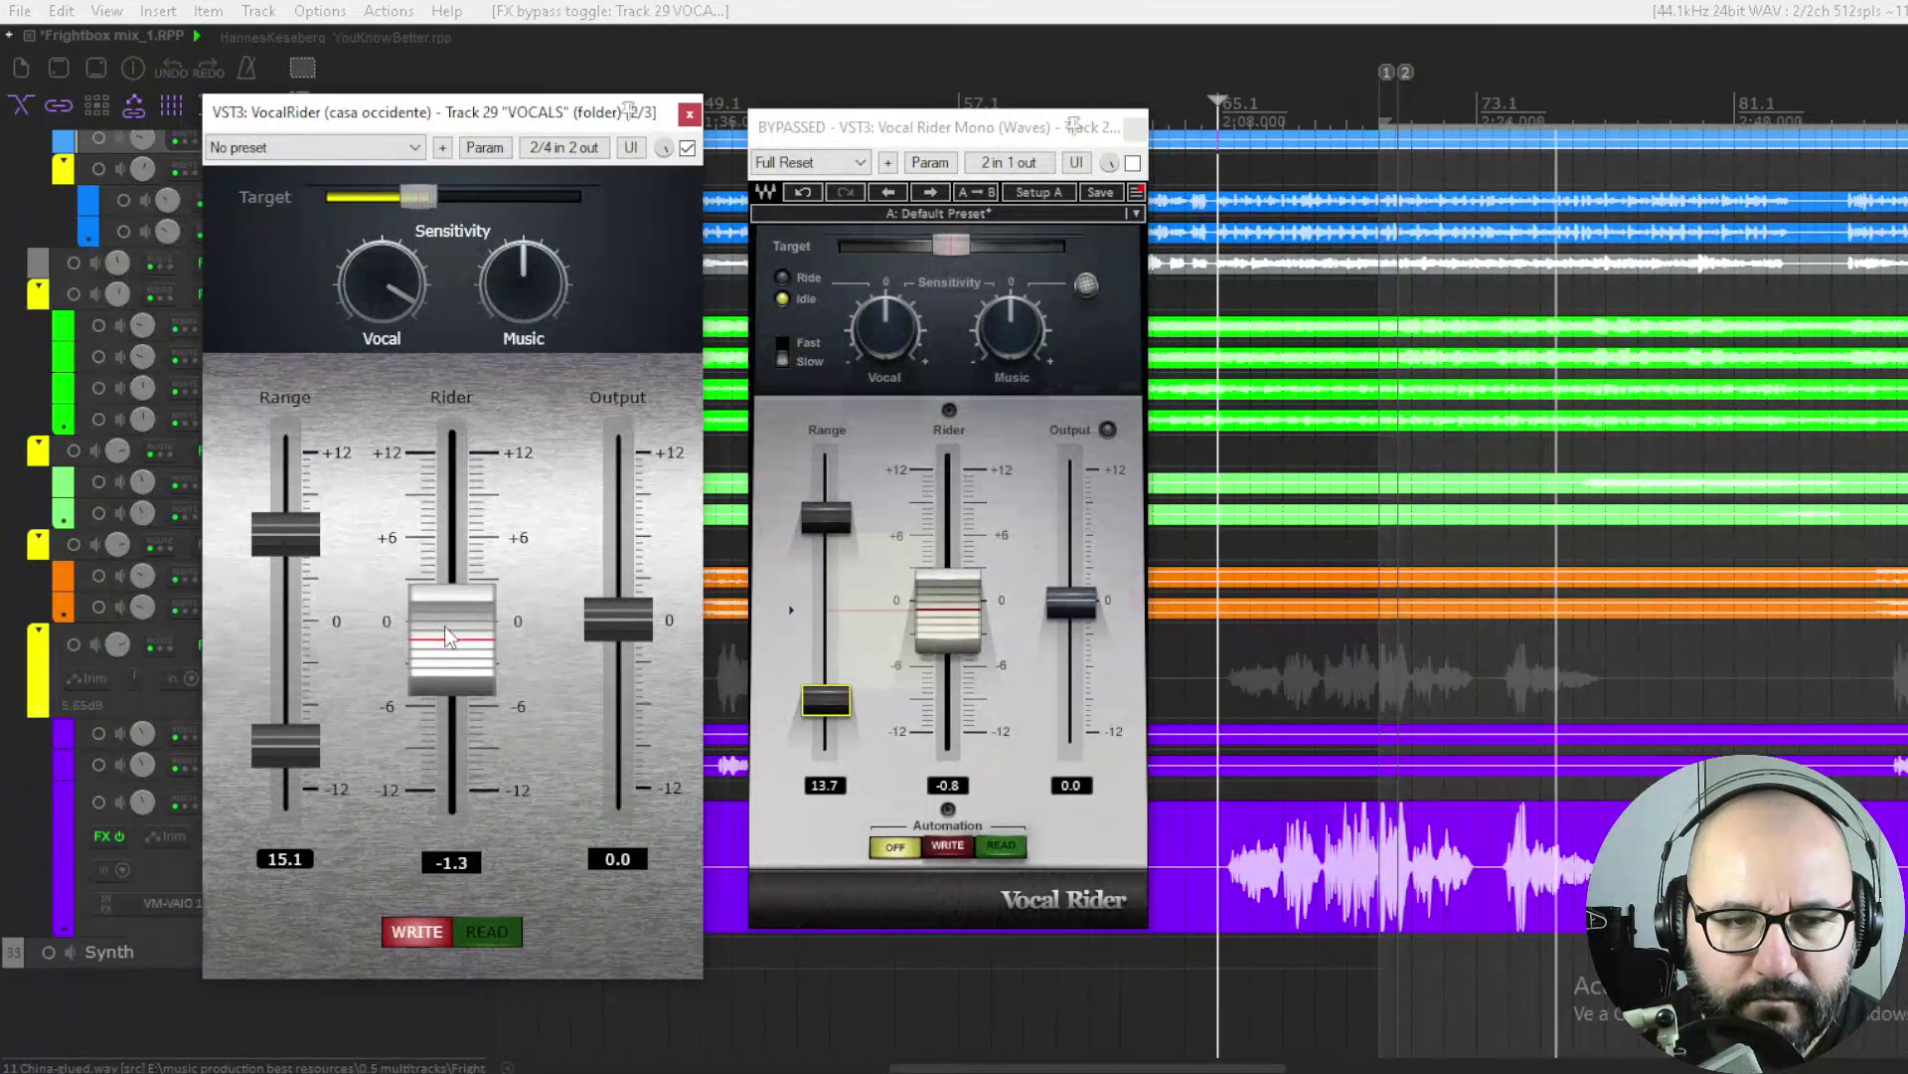
drag(444, 626, 440, 587)
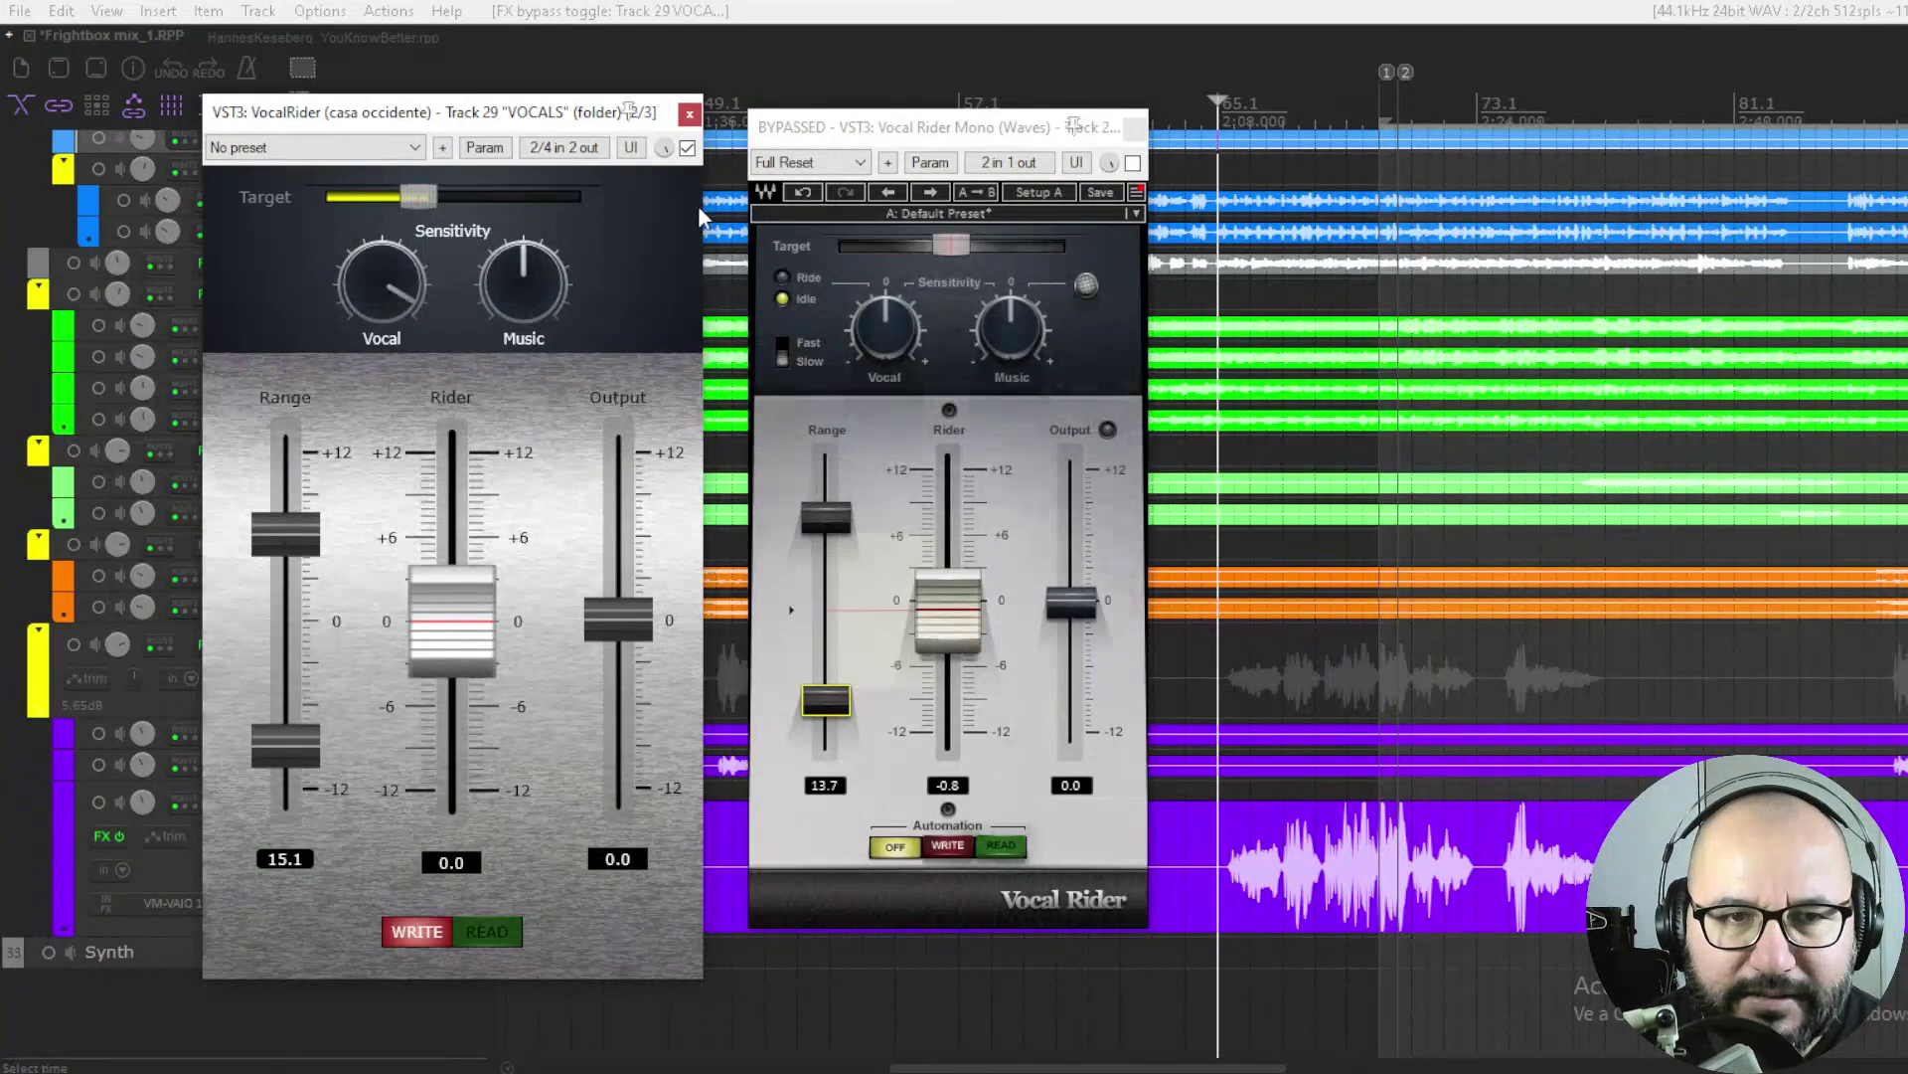
drag(527, 124, 434, 112)
click(471, 670)
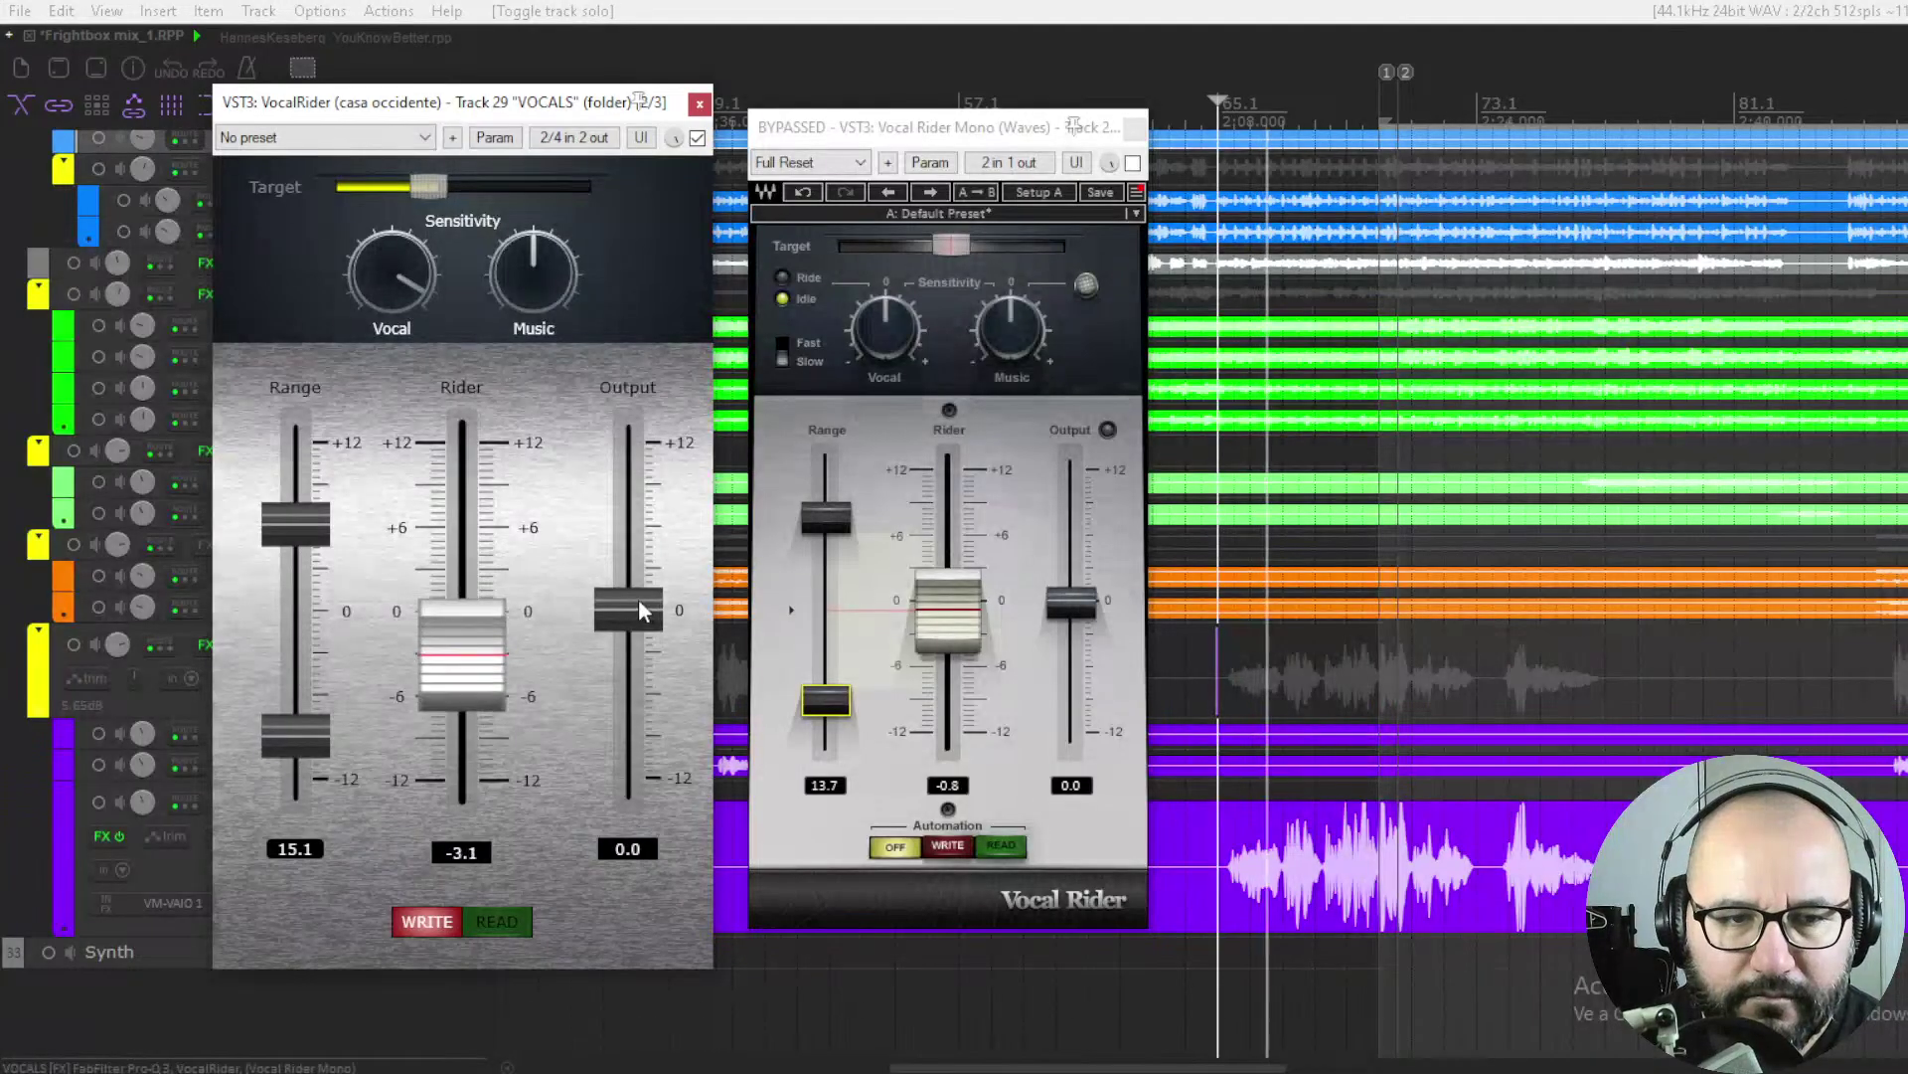
Raise the casa occidente VocalRider's Output to 3.7 while checking the vocals in the mix.
drag(444, 104, 551, 106)
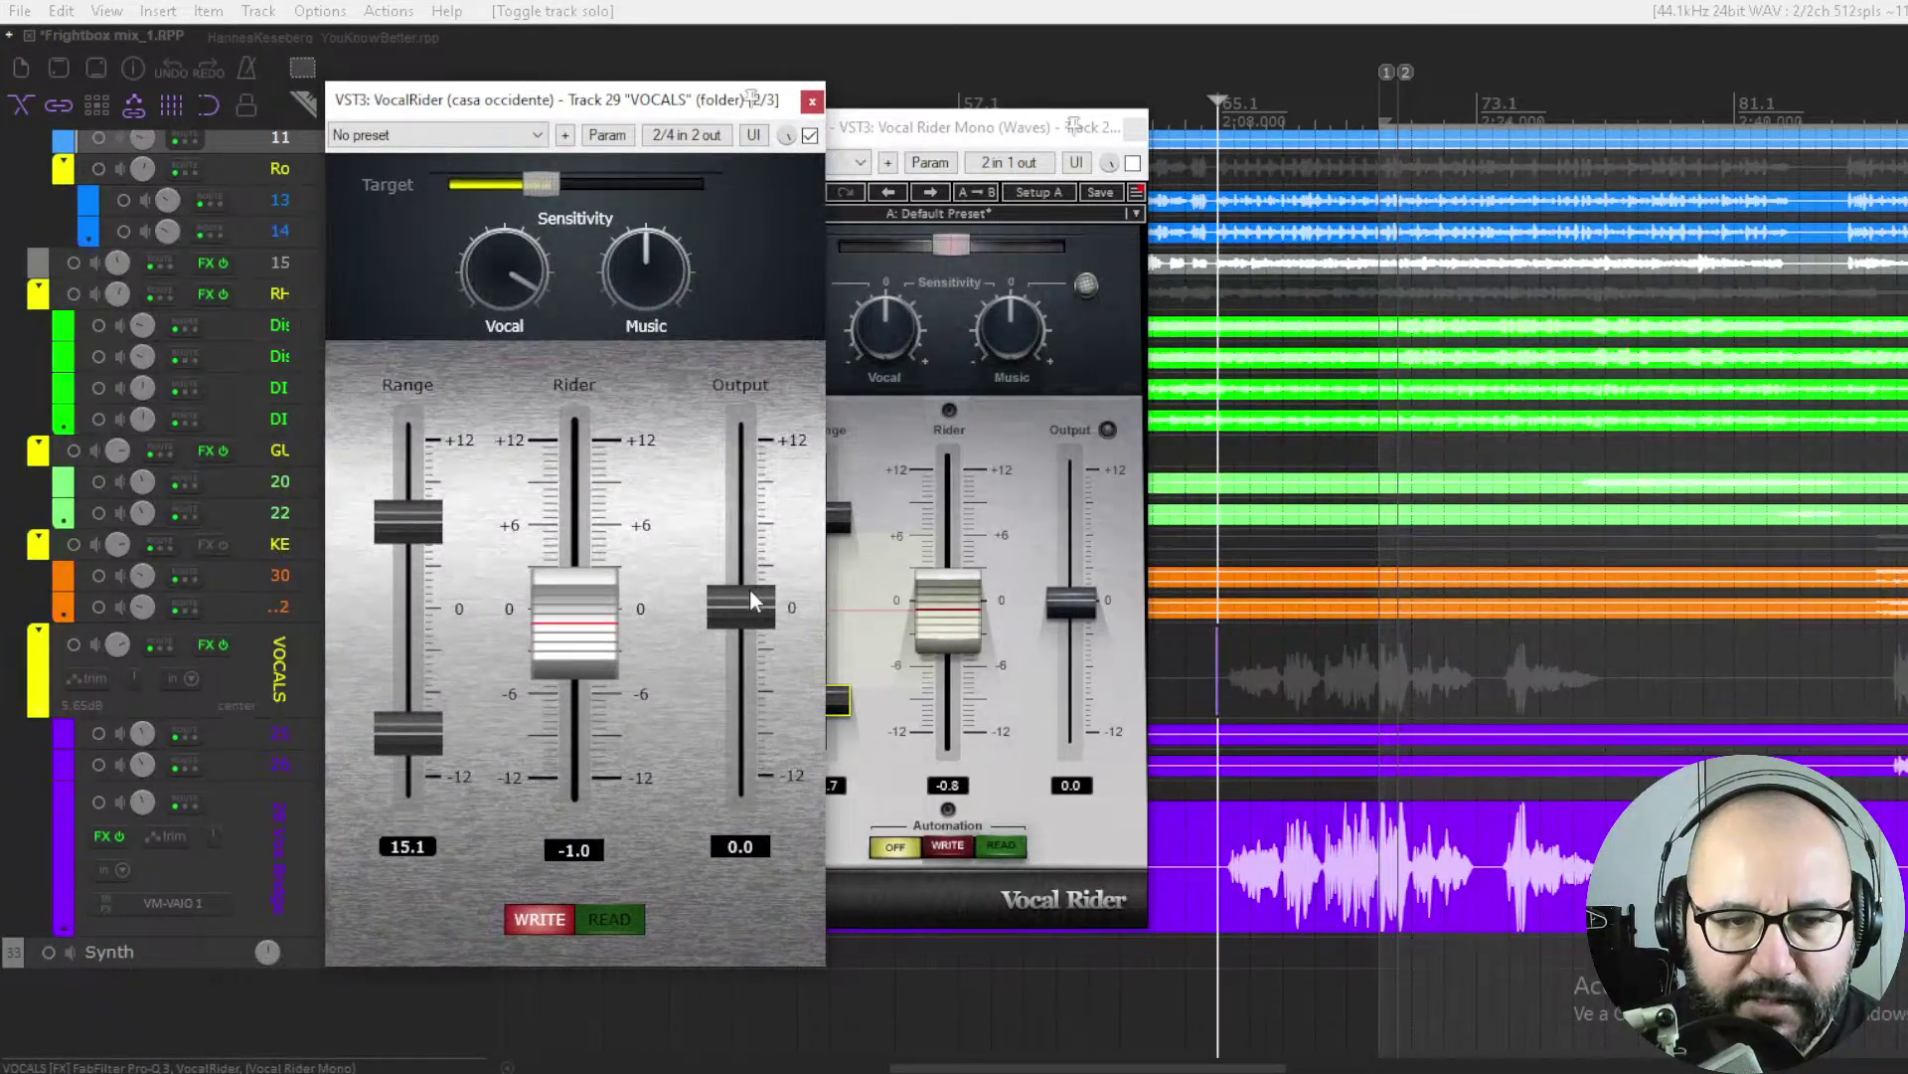
drag(754, 588, 747, 570)
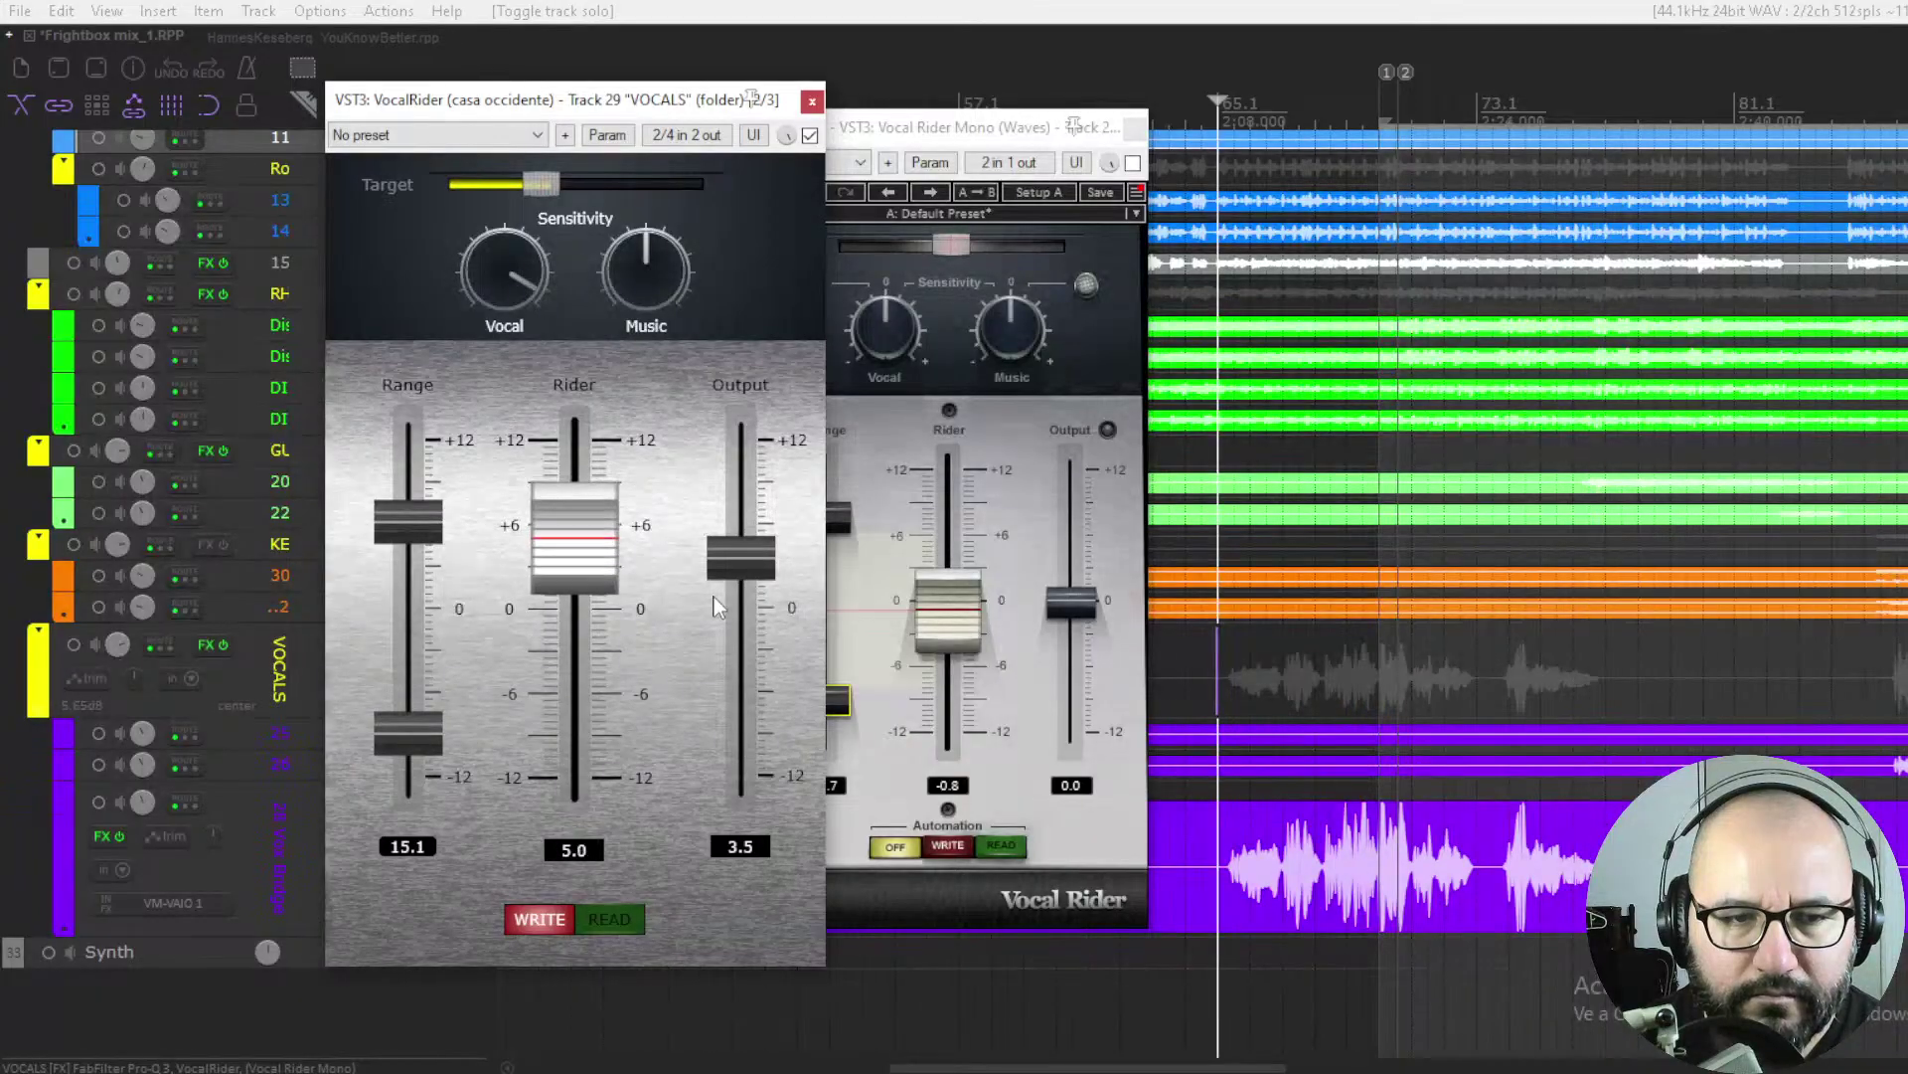
drag(732, 561, 734, 557)
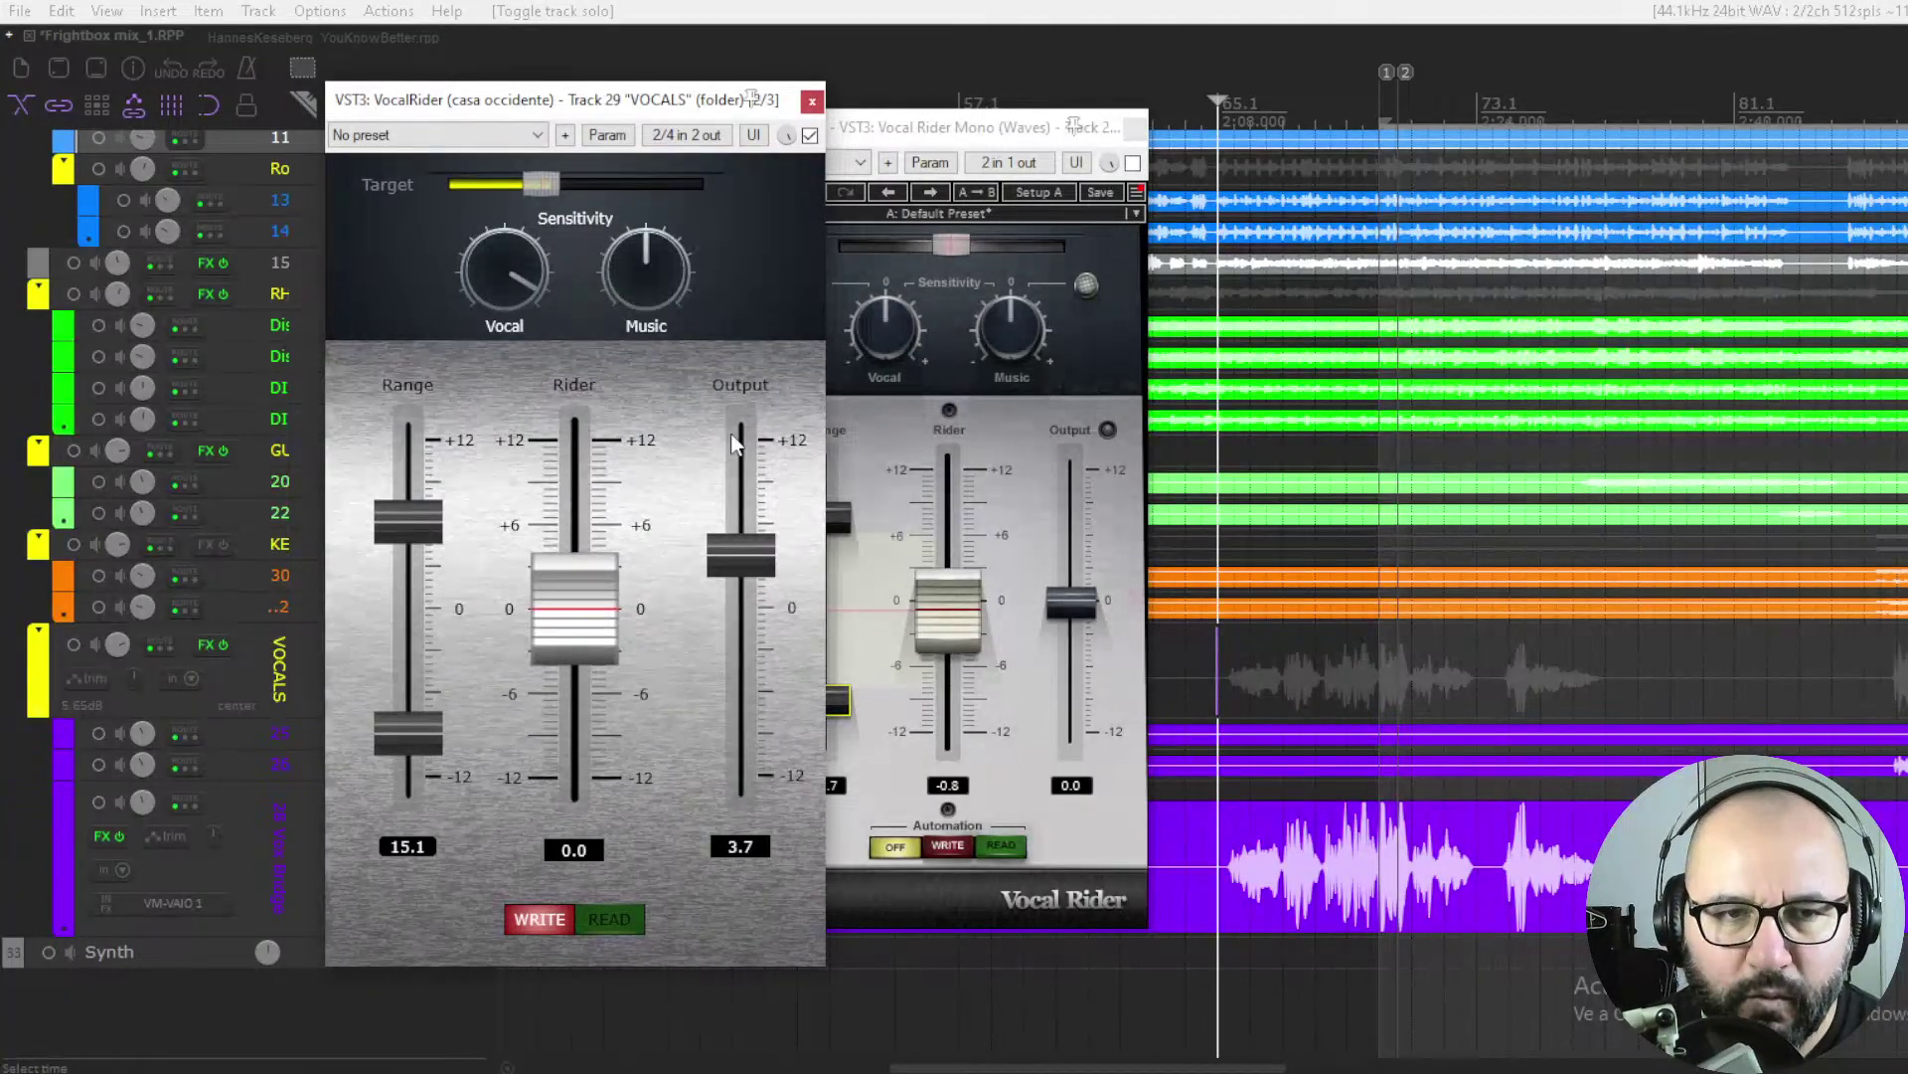
Bypass the casa occidente VocalRider and play through the Waves Vocal Rider, raising its Output to 3.2.
click(811, 135)
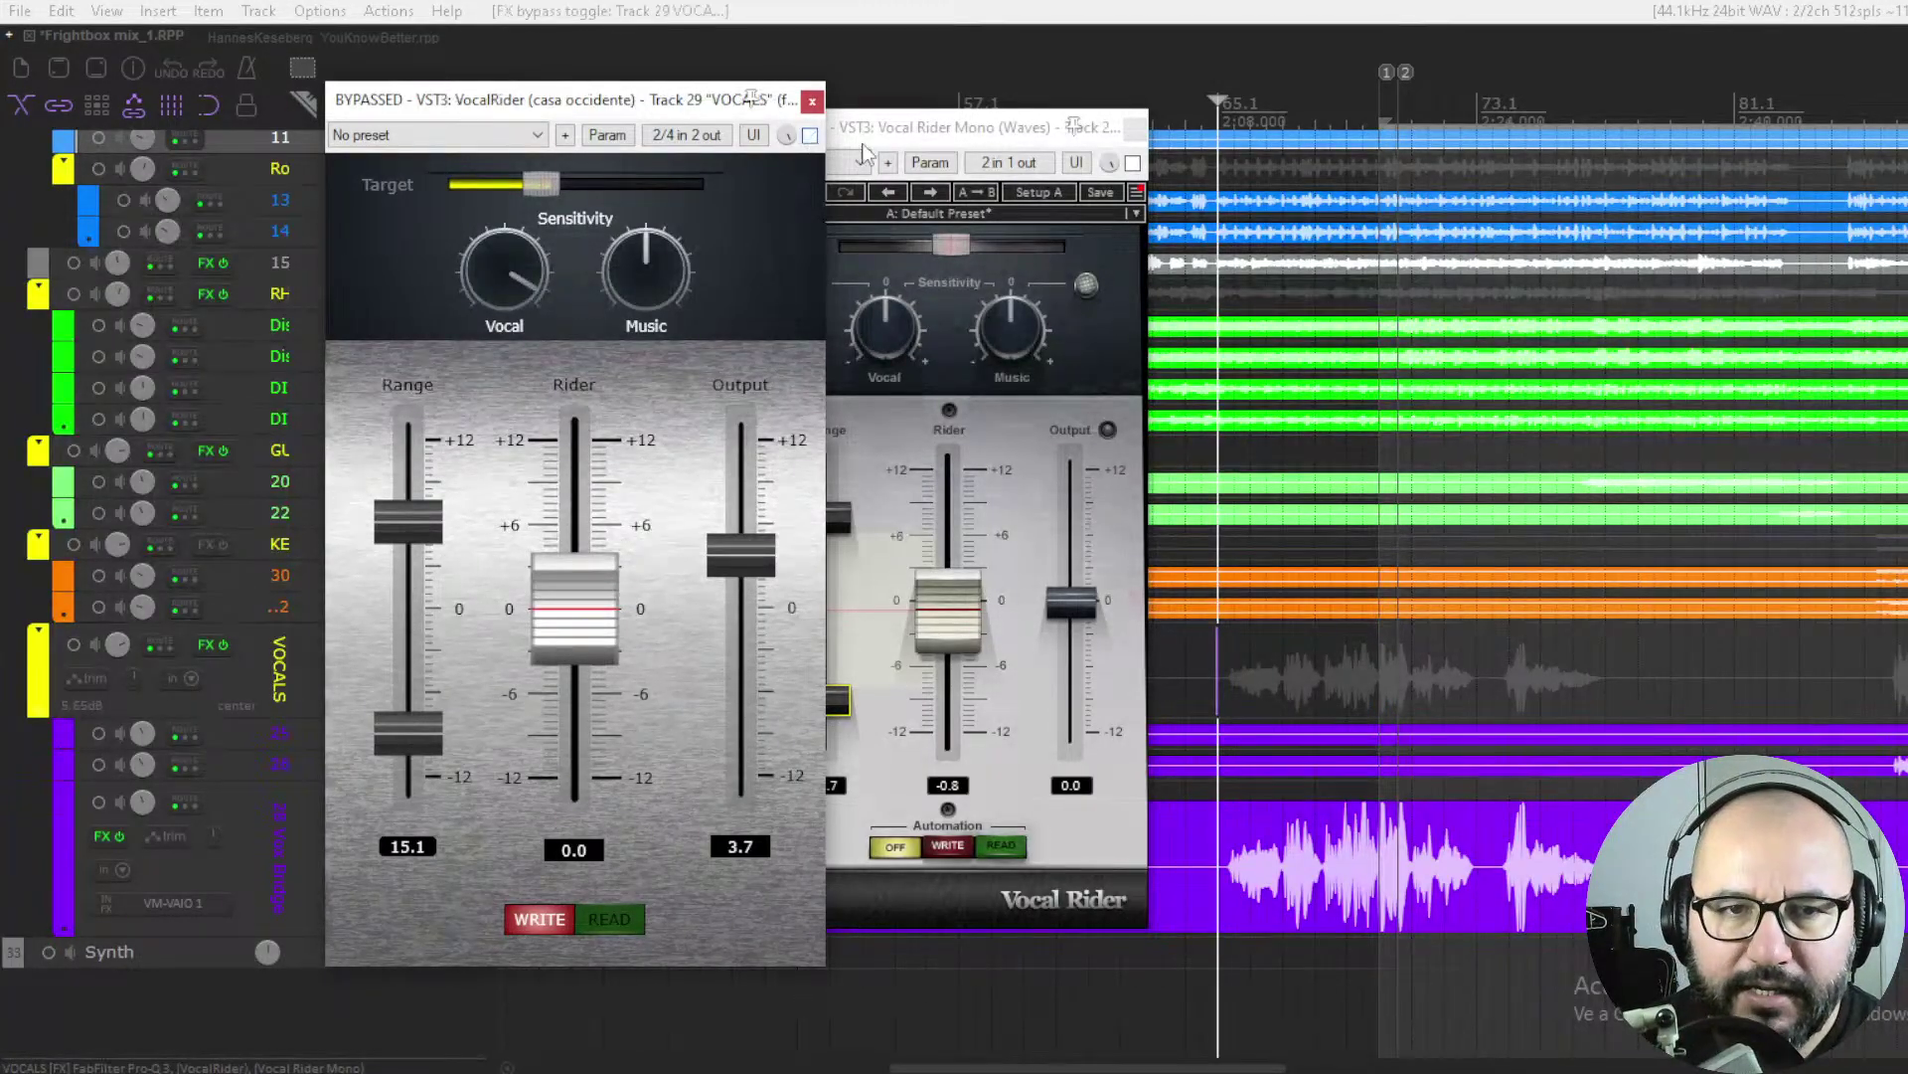
click(909, 133)
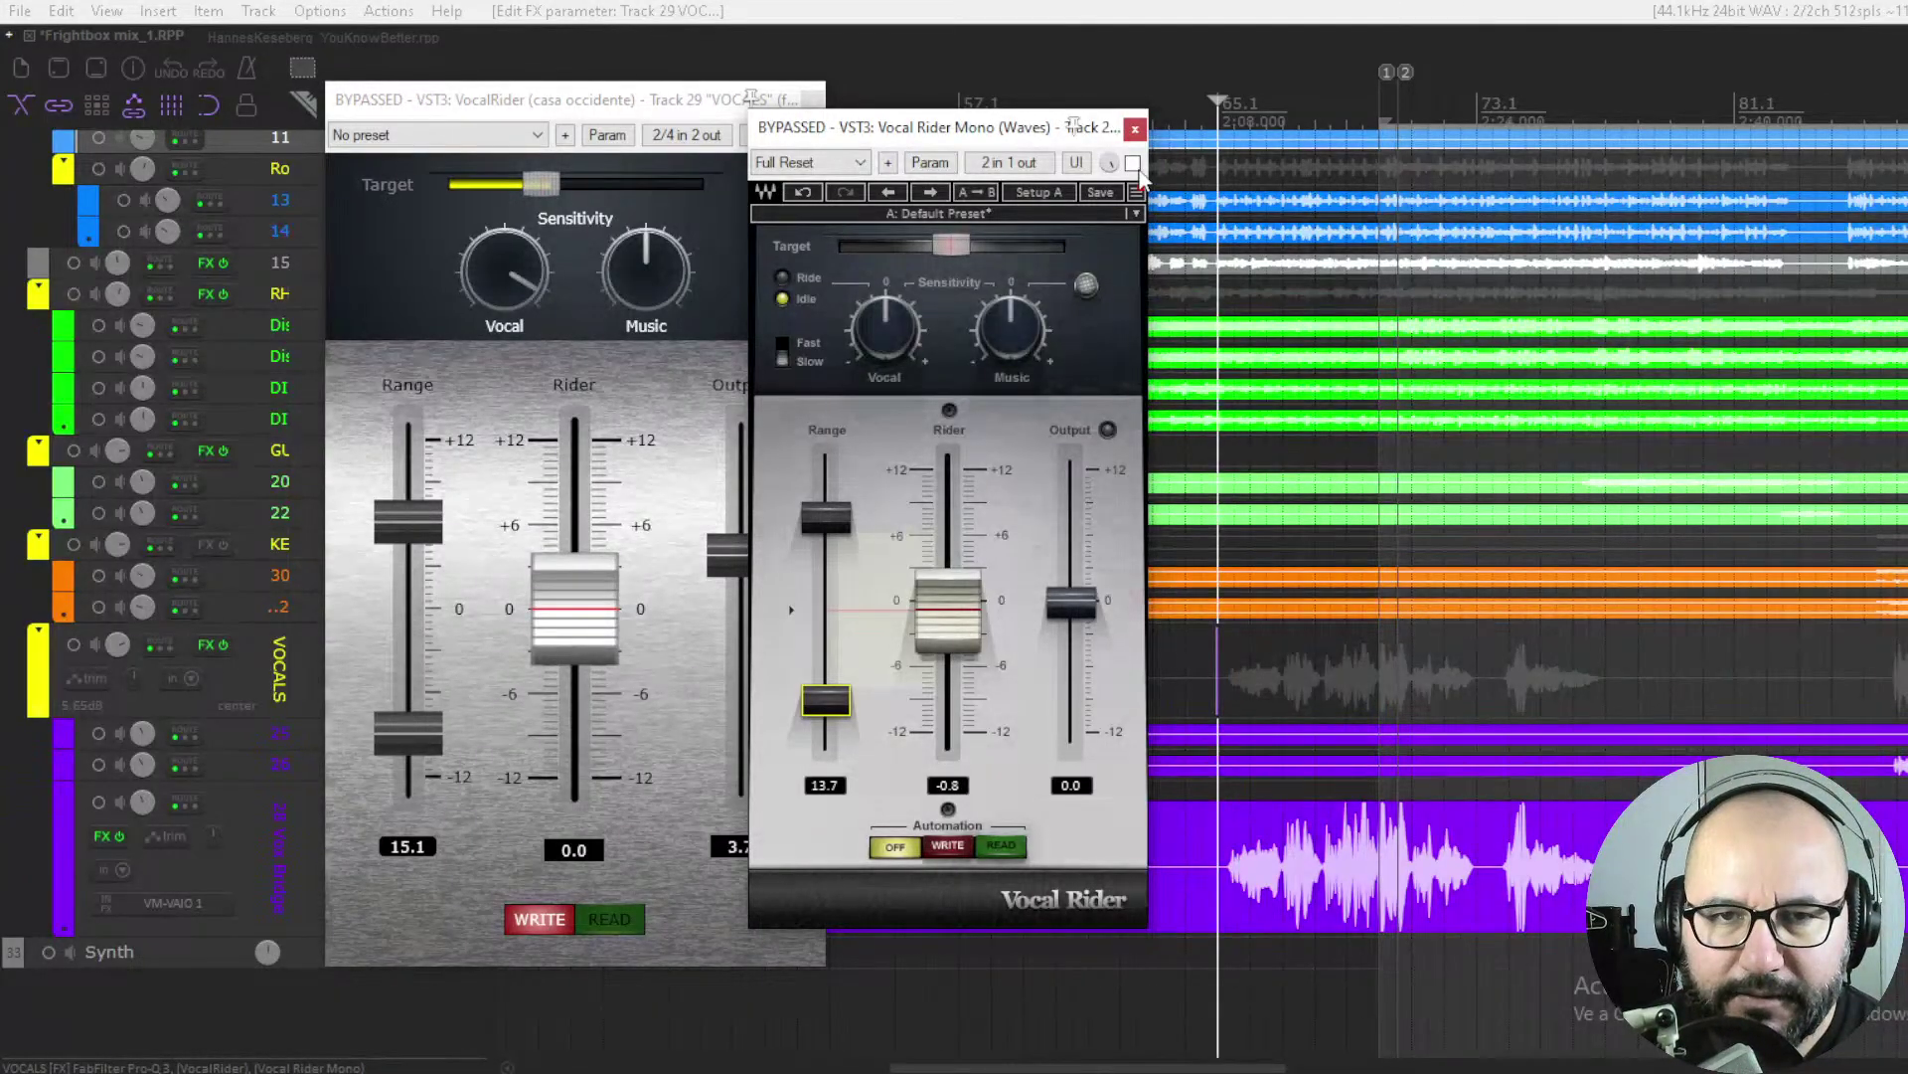
key(space)
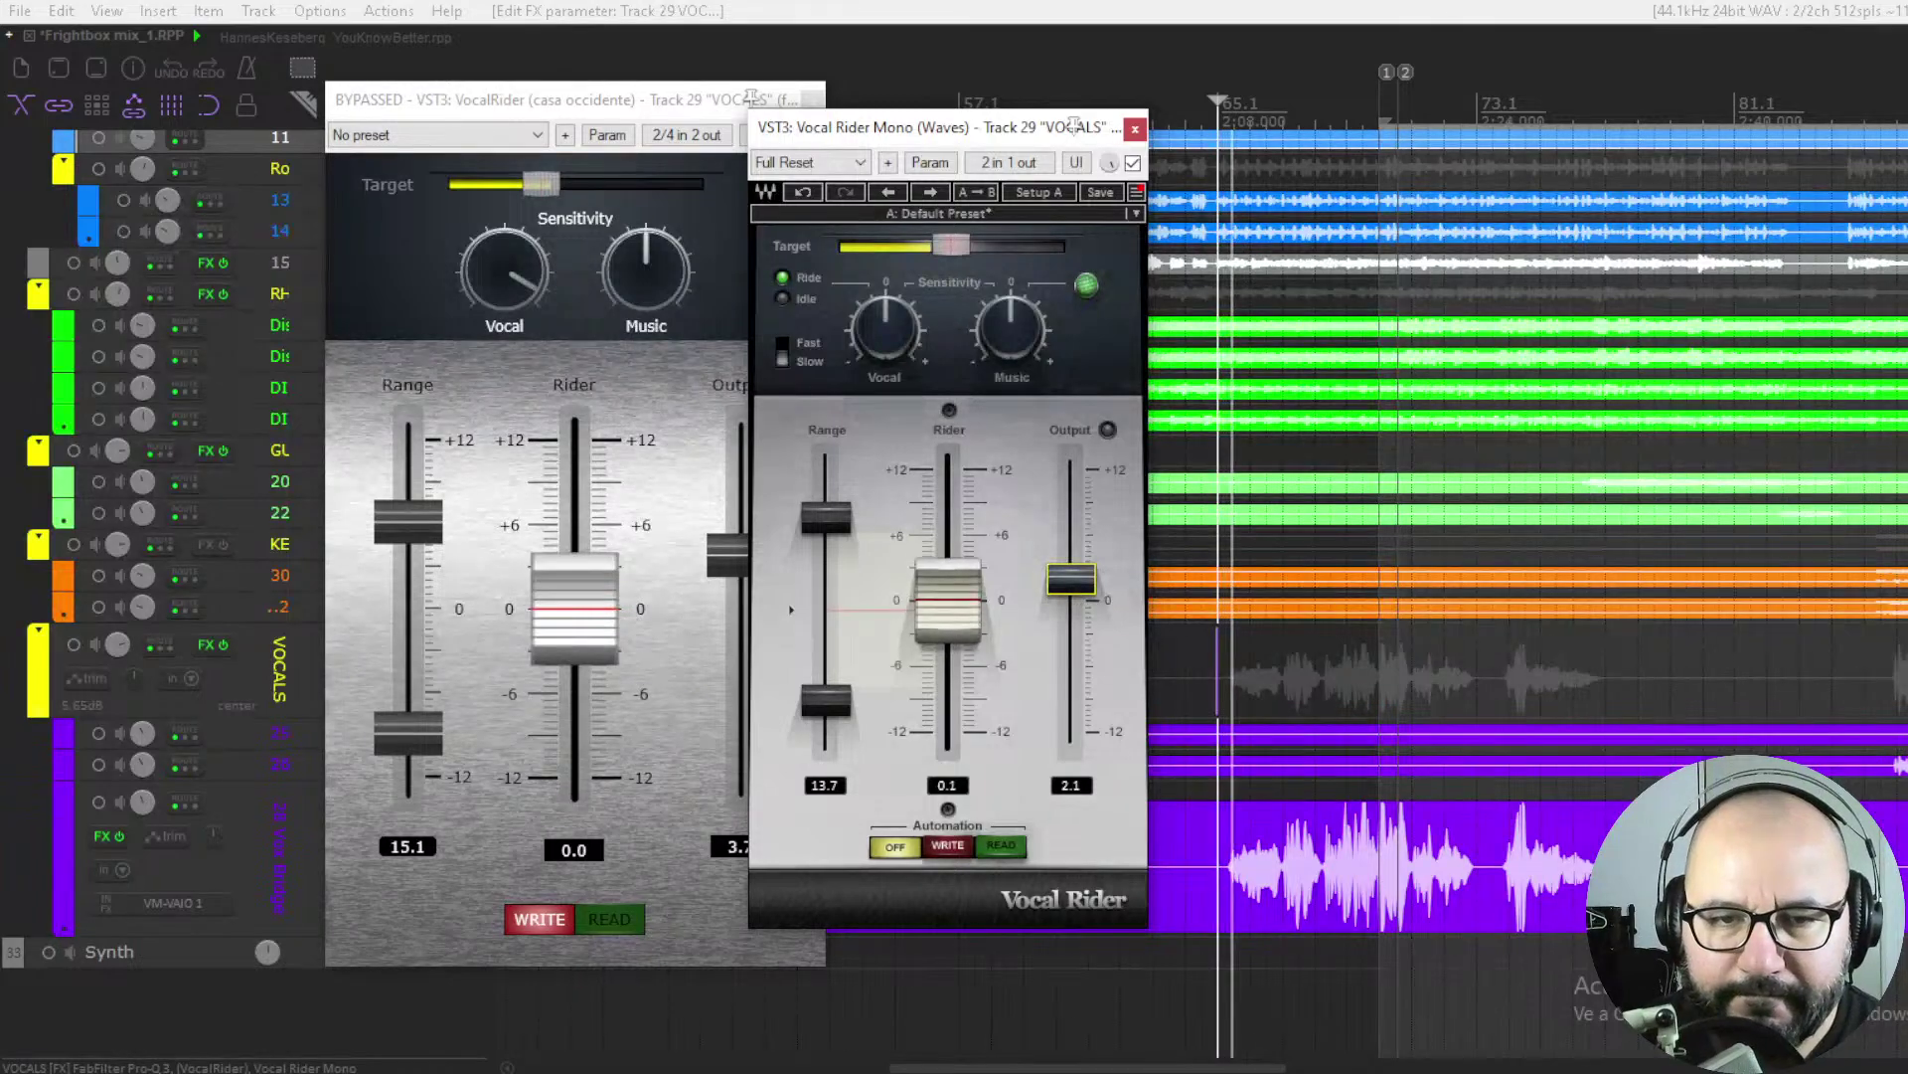
drag(1070, 579, 1071, 574)
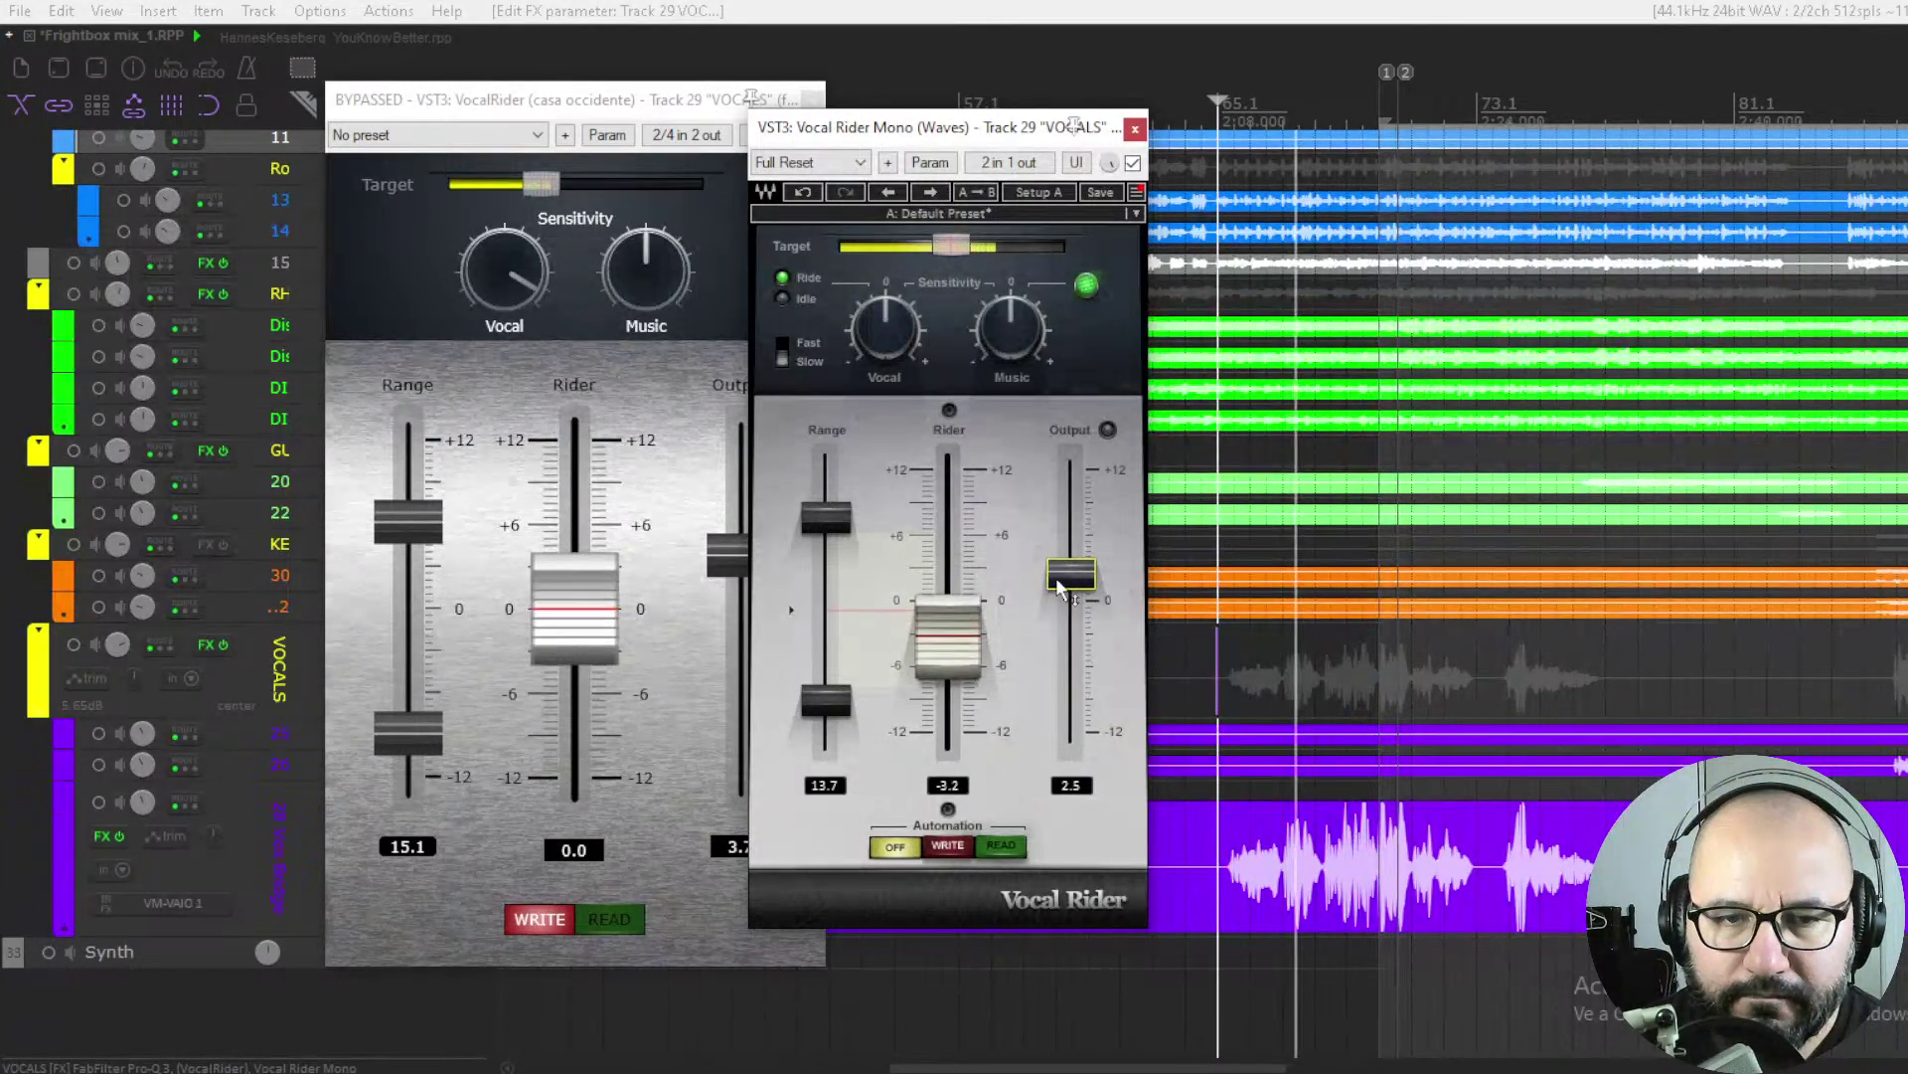
drag(1070, 574, 1070, 566)
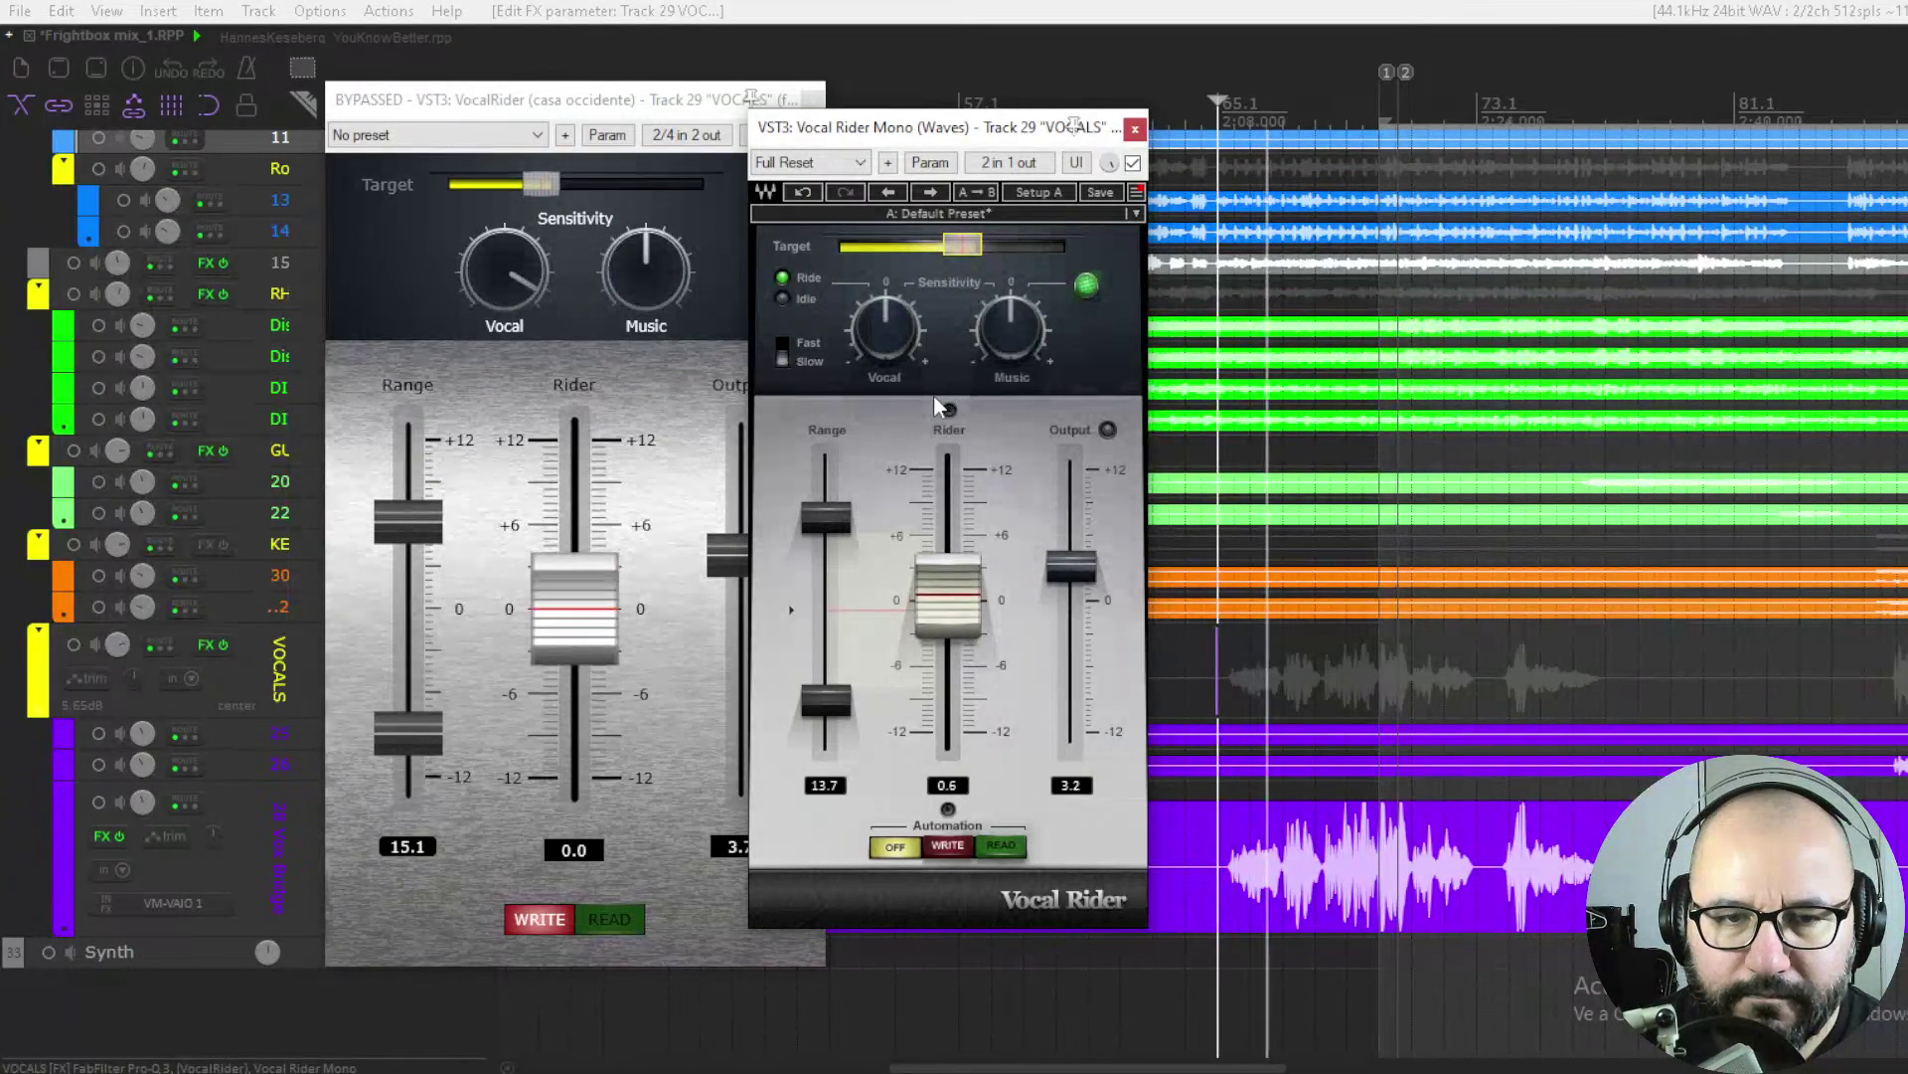
Narrow the Waves Vocal Rider's Range to 12.3 by raising its lower limit, and place both plugin windows side by side.
click(826, 700)
drag(826, 701, 826, 693)
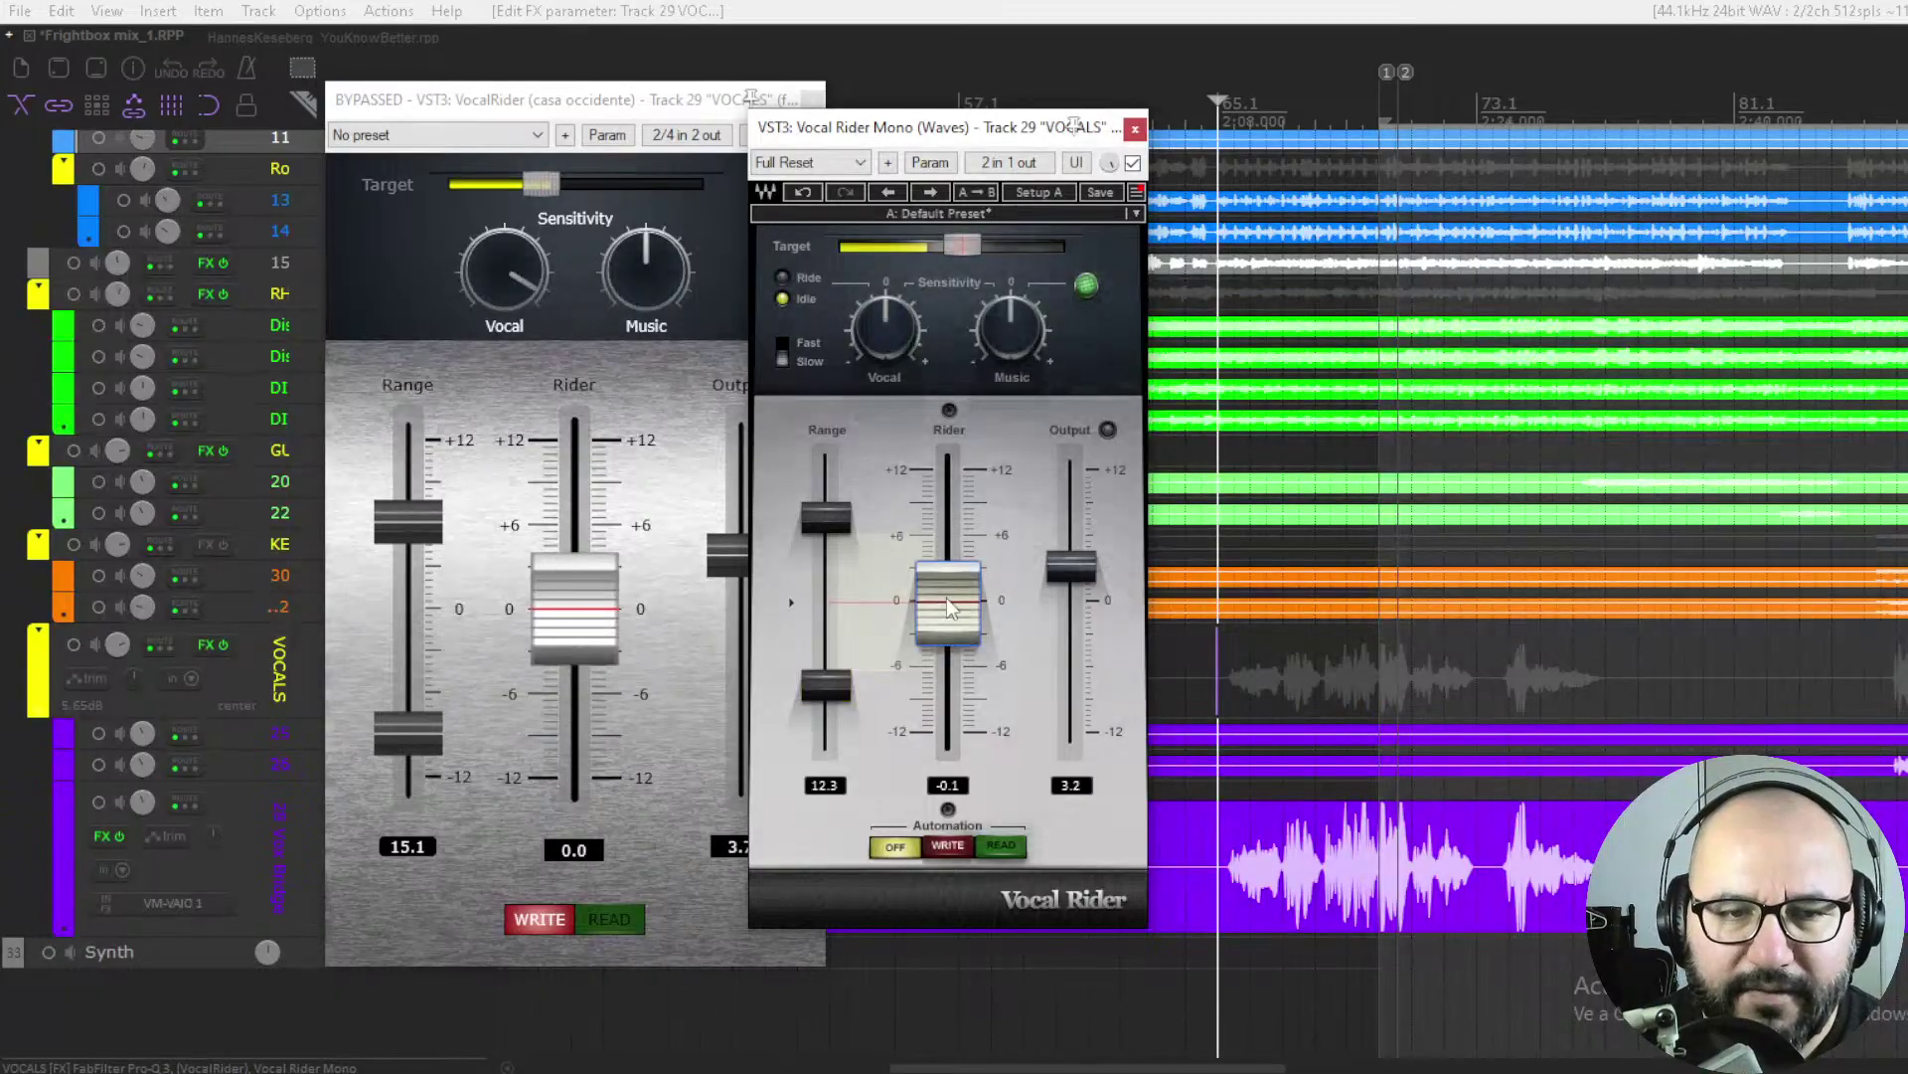
drag(550, 99, 454, 102)
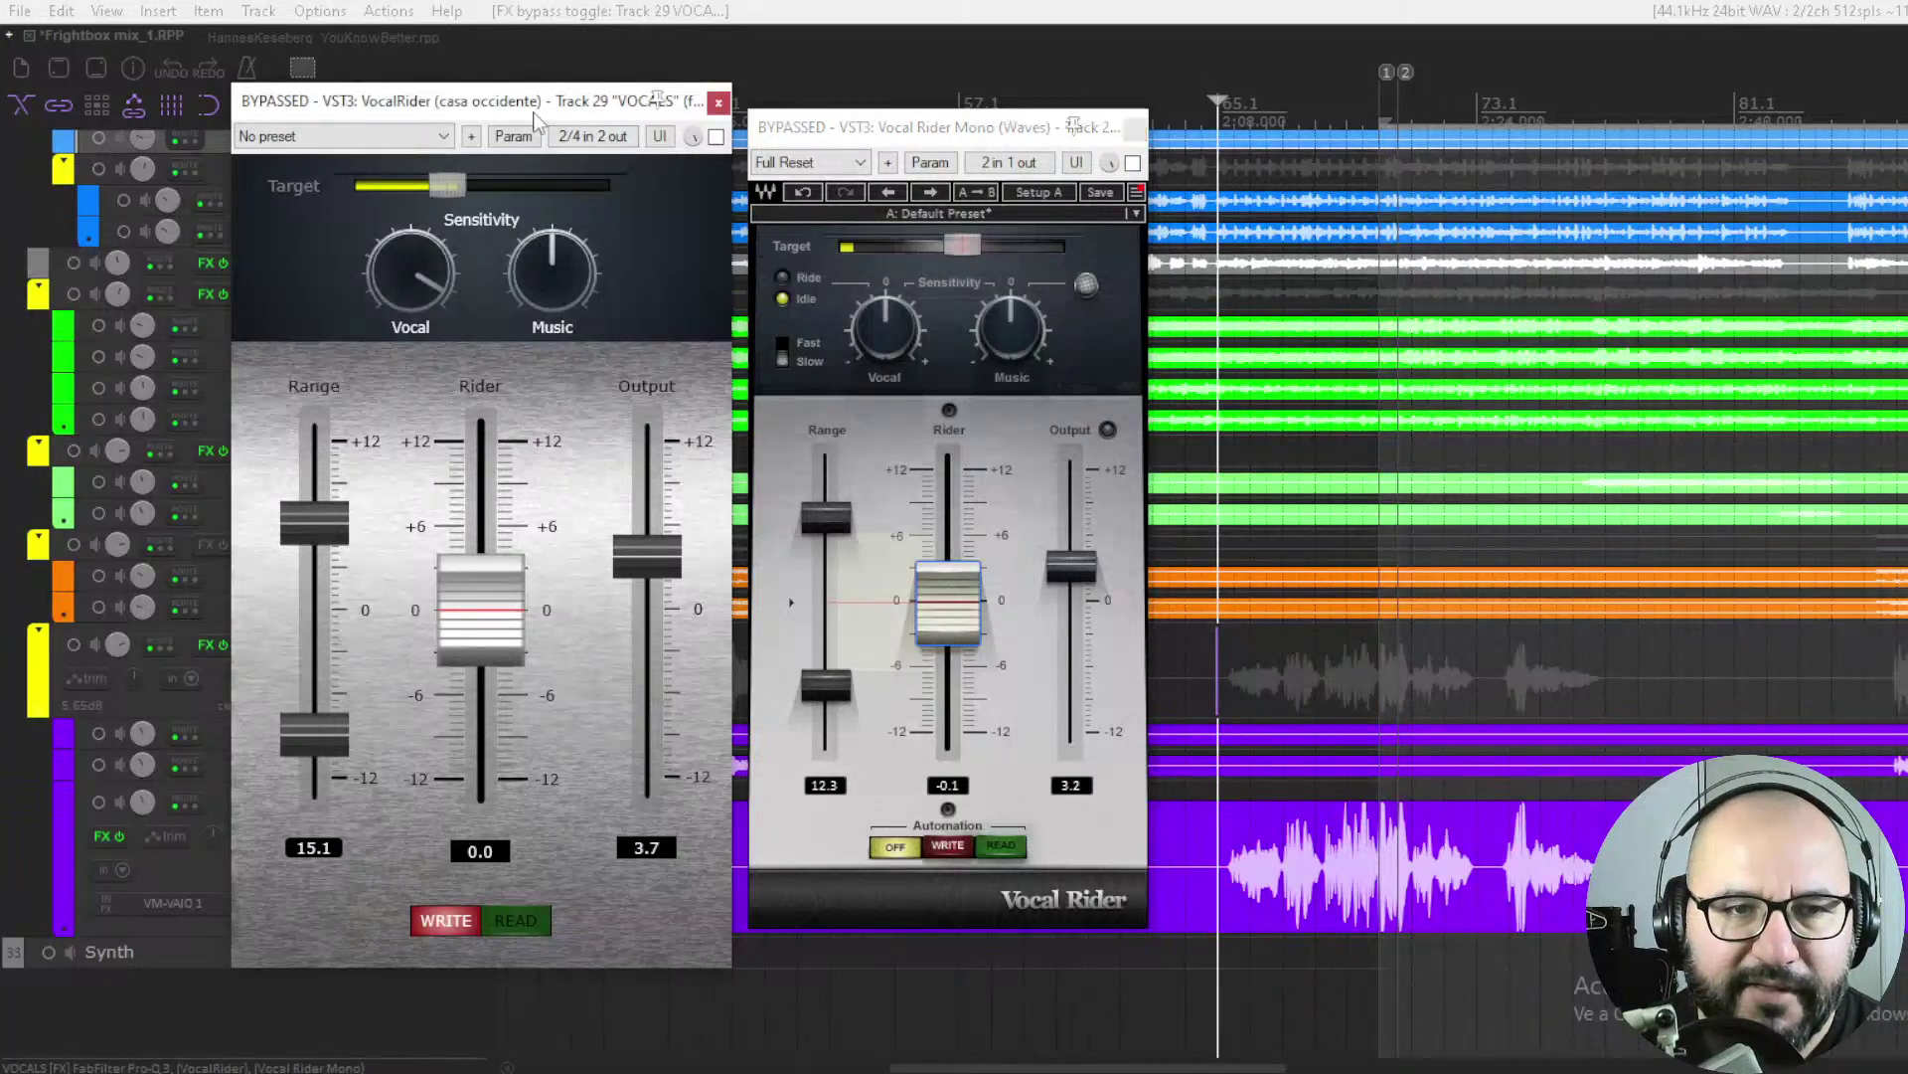
Switch to the YouKnowBetter project and set the casa occidente VocalRider on 22_LeadVox to Range 14.4, higher Vocal sensitivity and slightly lower Target.
click(265, 35)
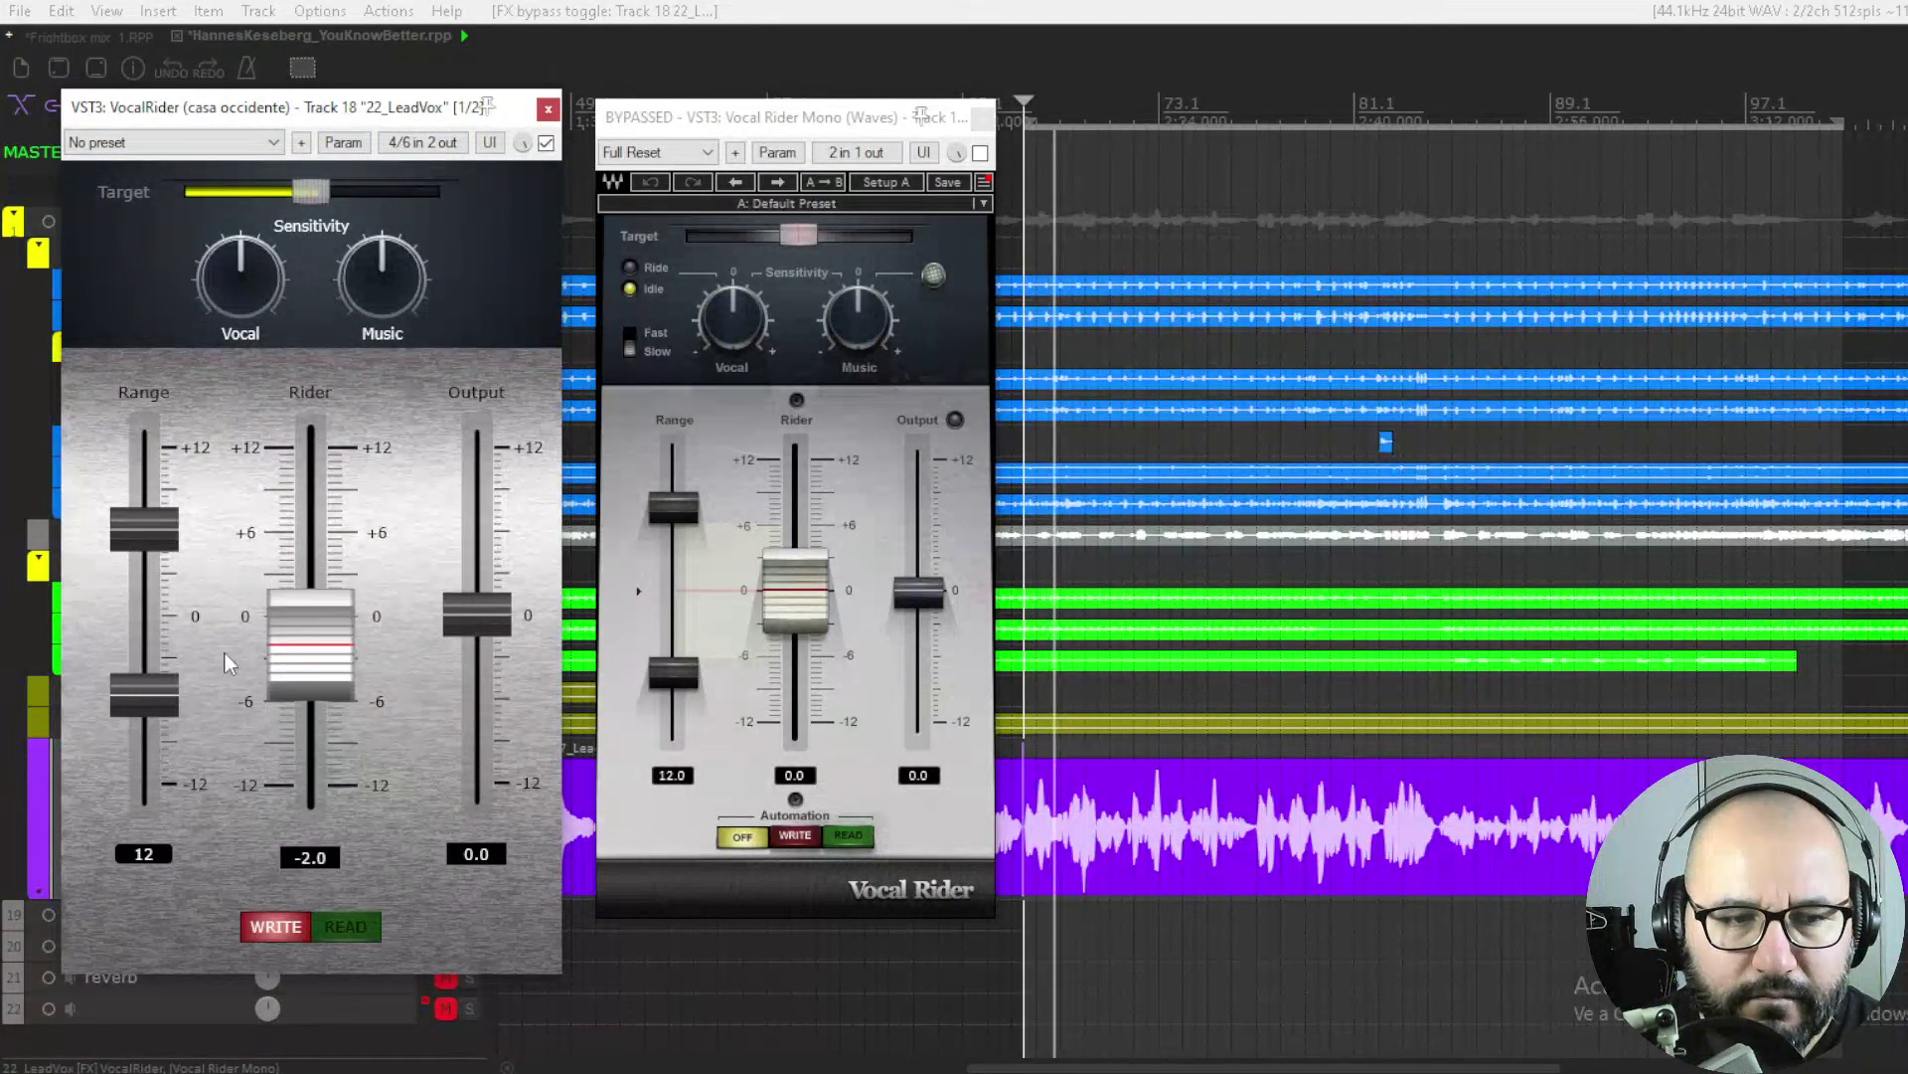
drag(149, 704, 139, 799)
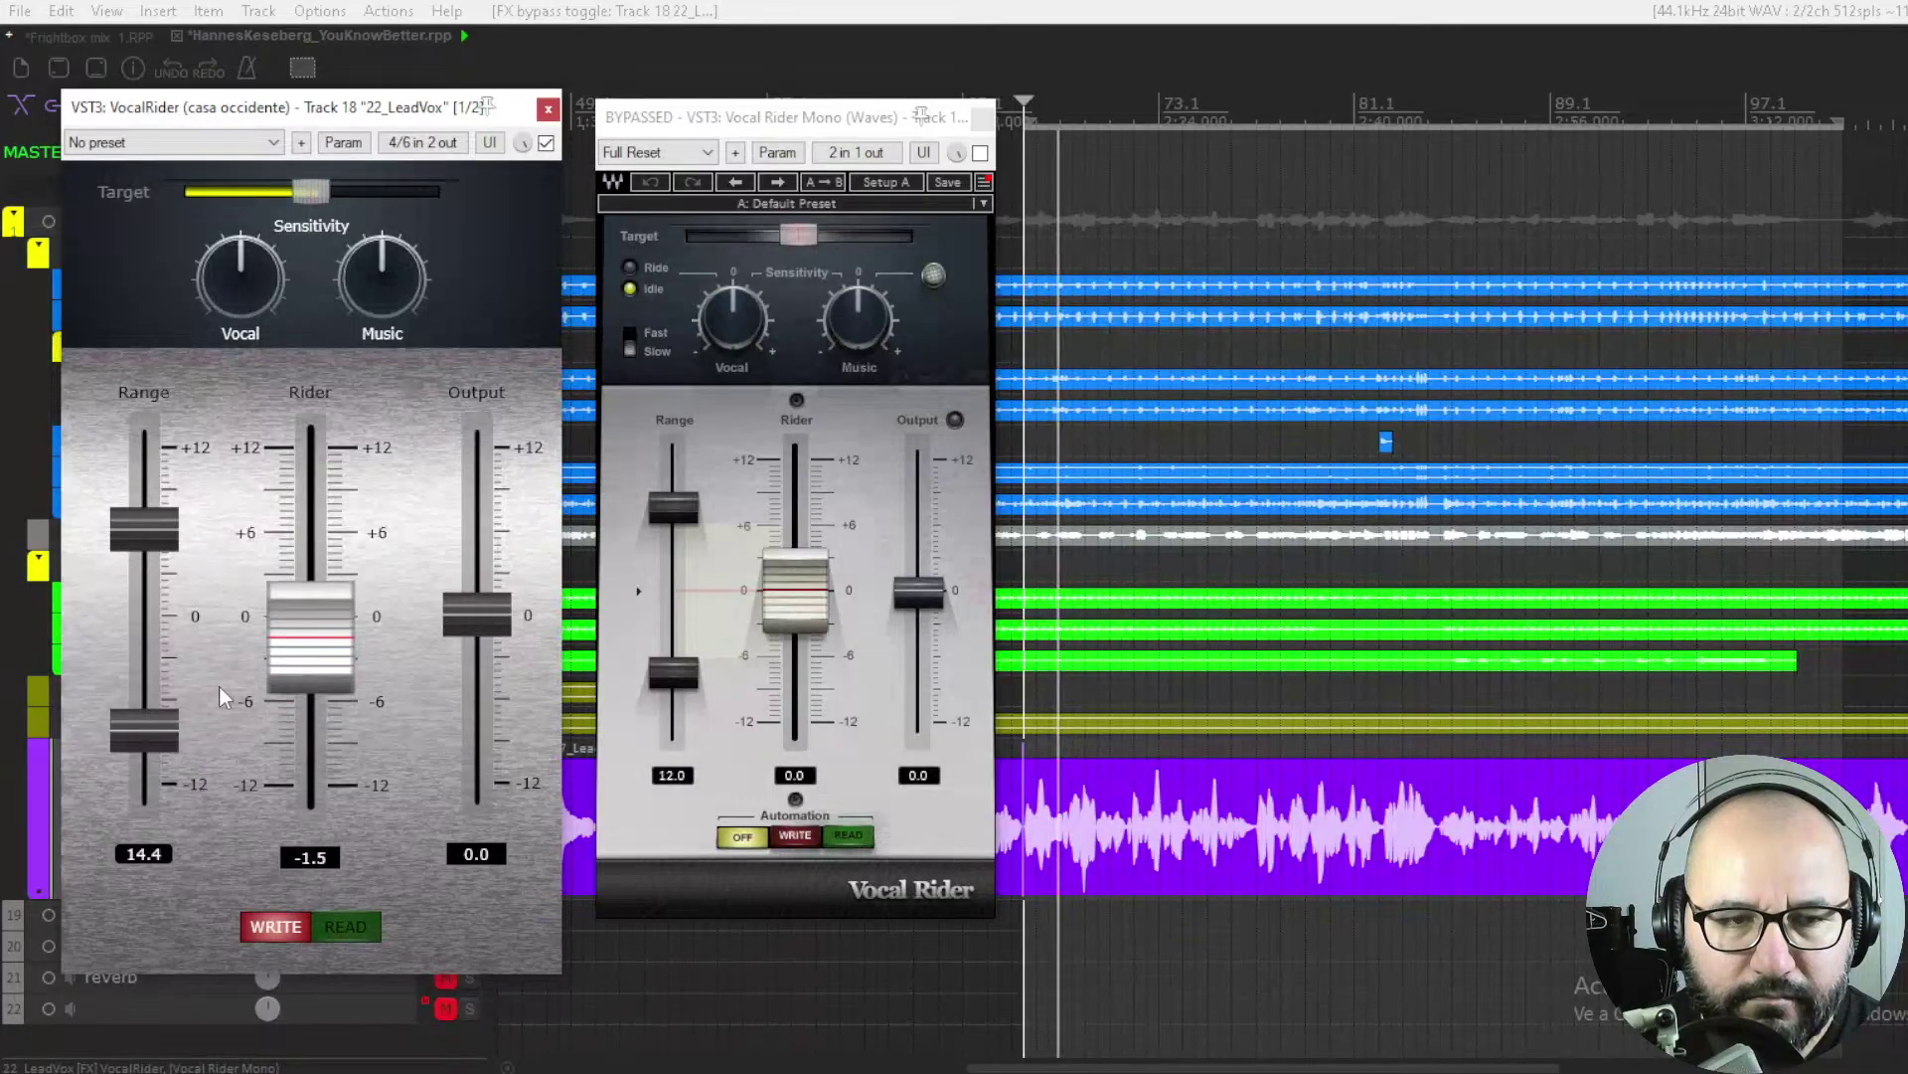
drag(218, 205, 230, 133)
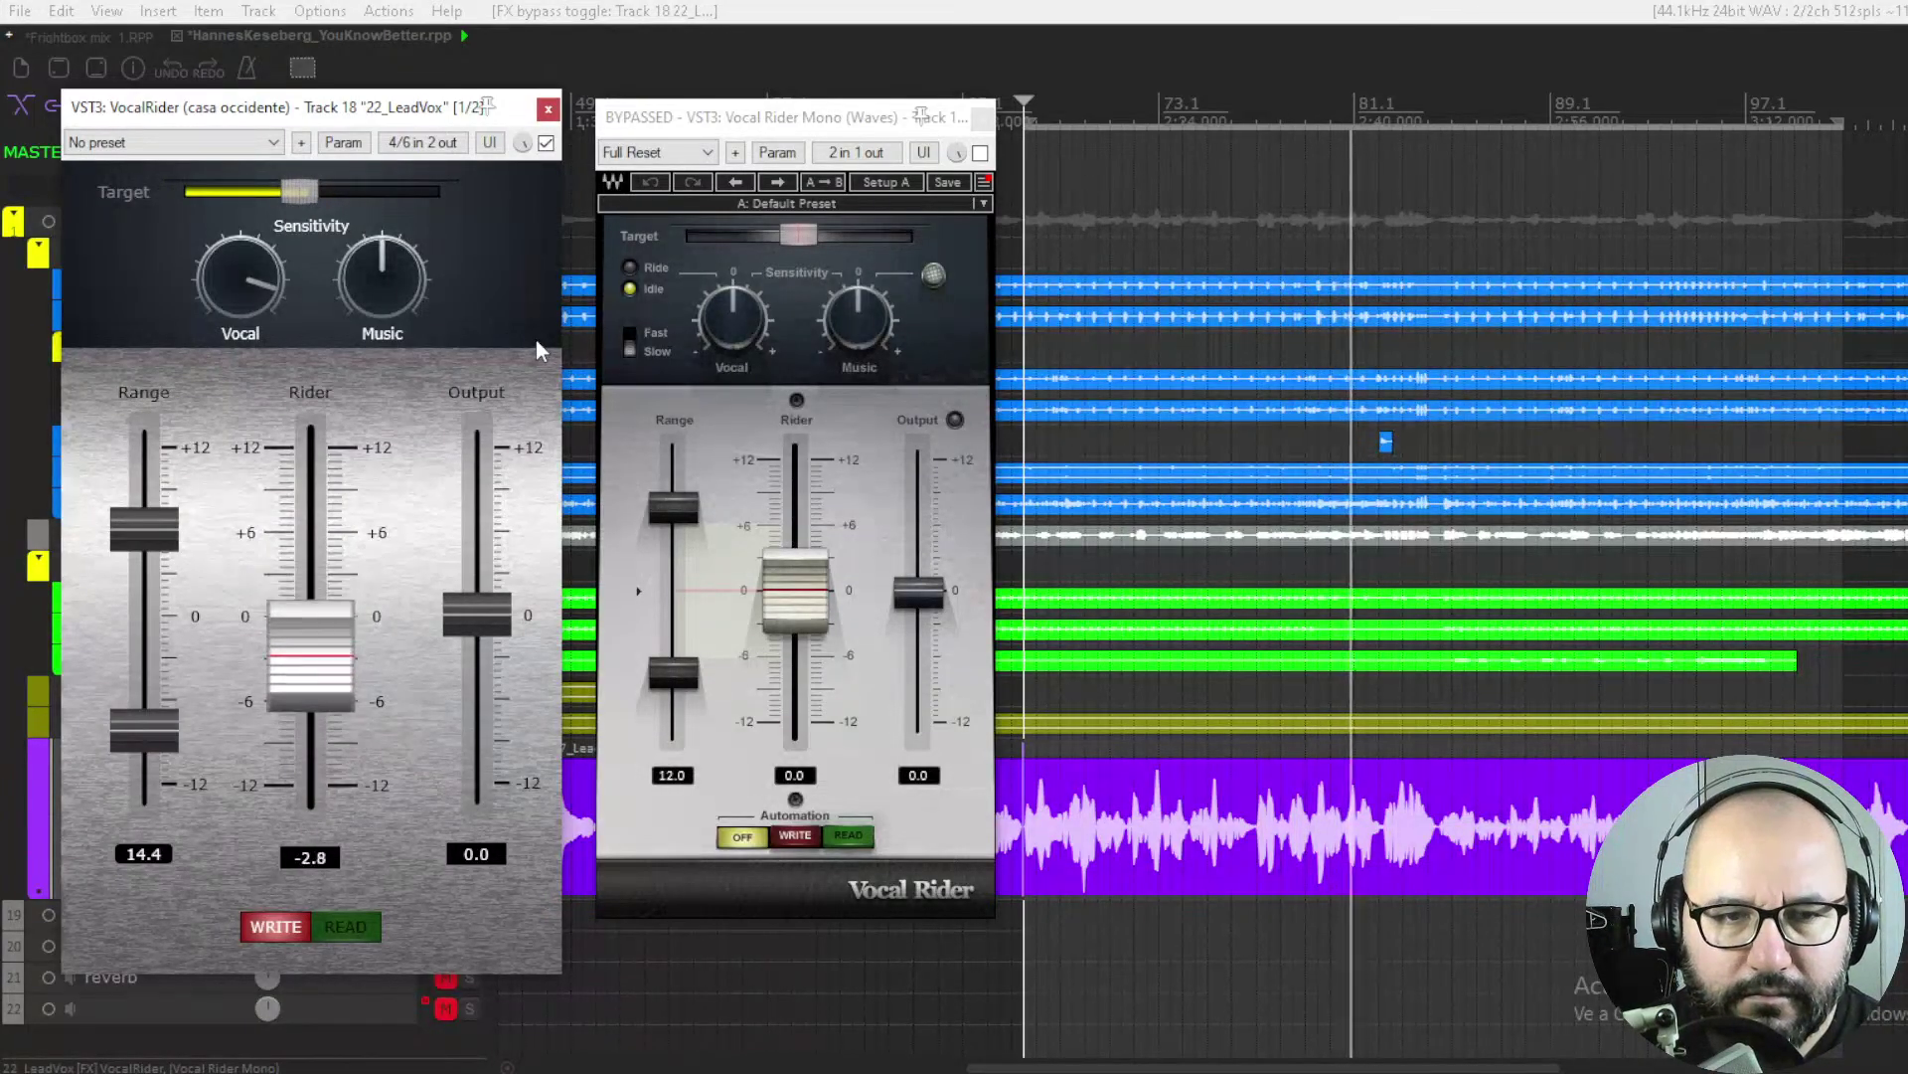
Raise the Waves plugin's Vocal sensitivity on 22_LeadVox and play the lead vocal through it with the casa occidente plugin bypassed.
drag(733, 318, 733, 306)
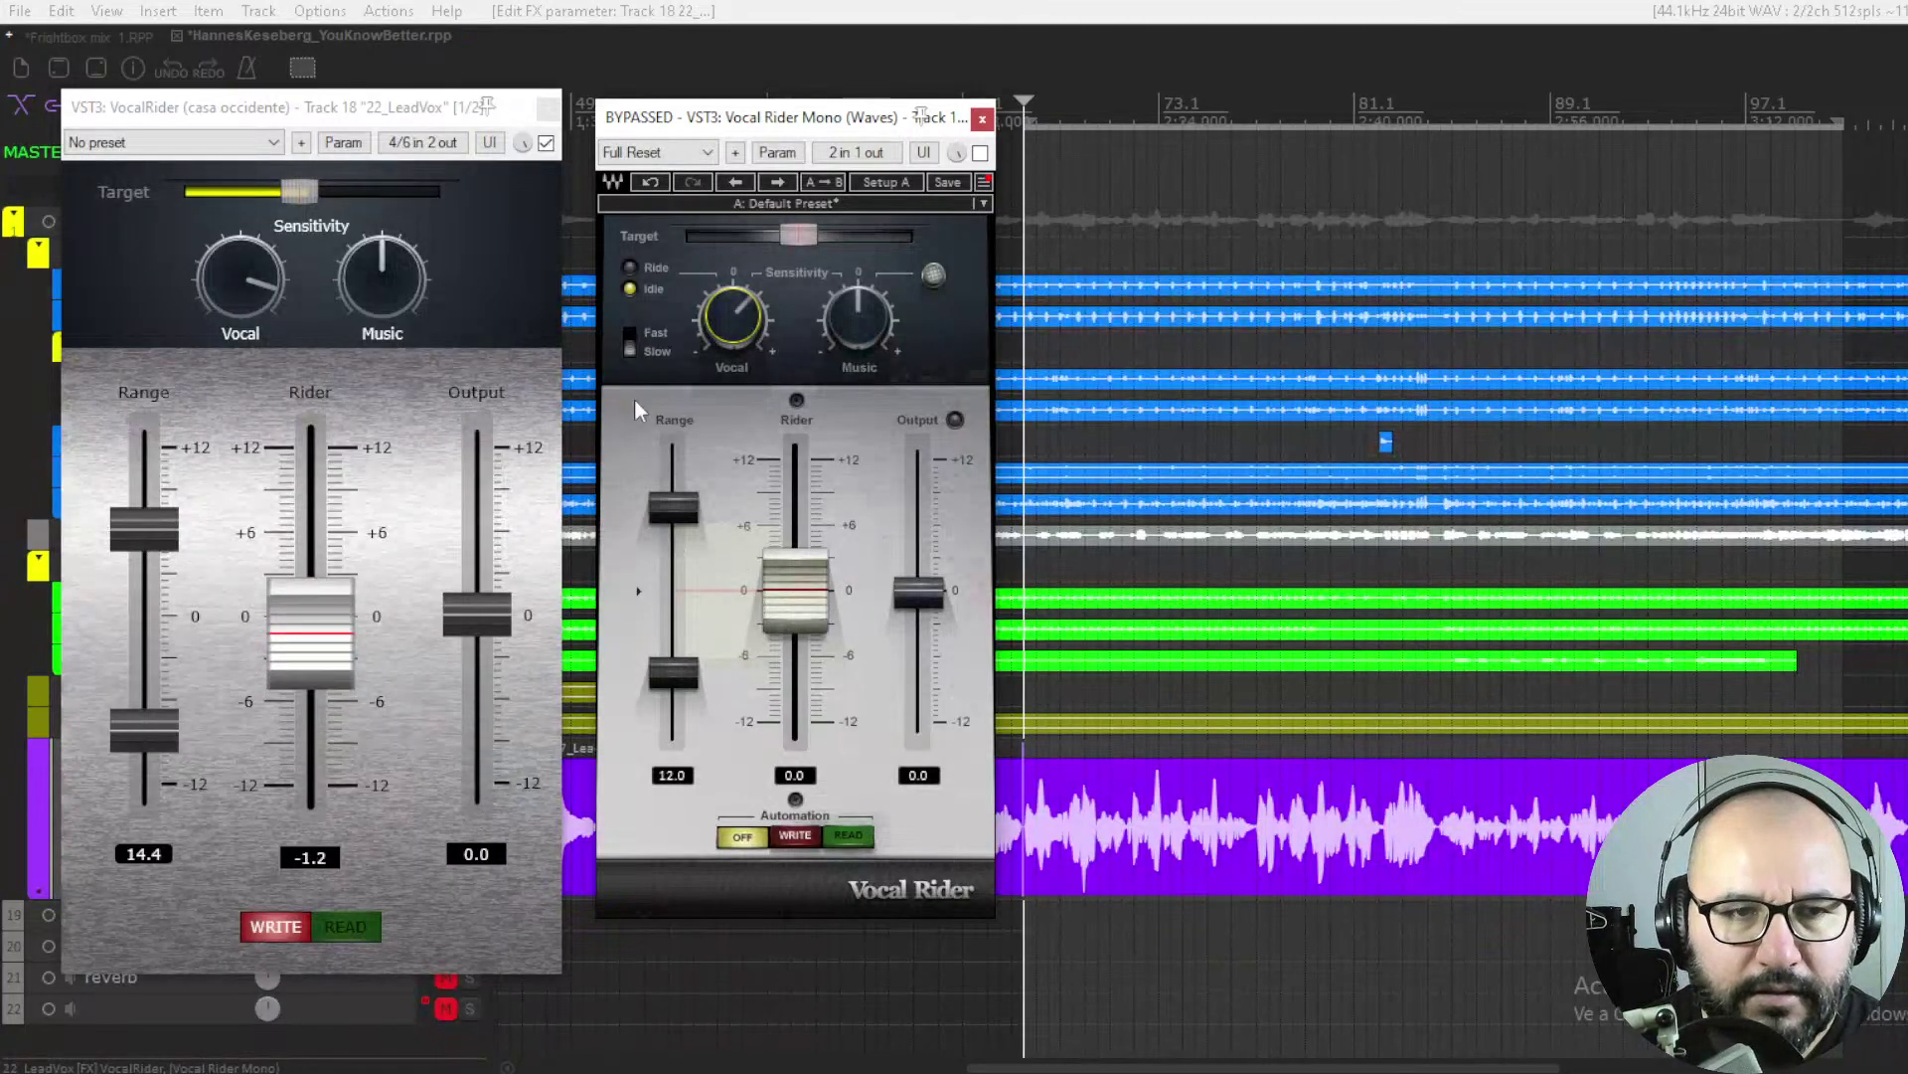
click(546, 143)
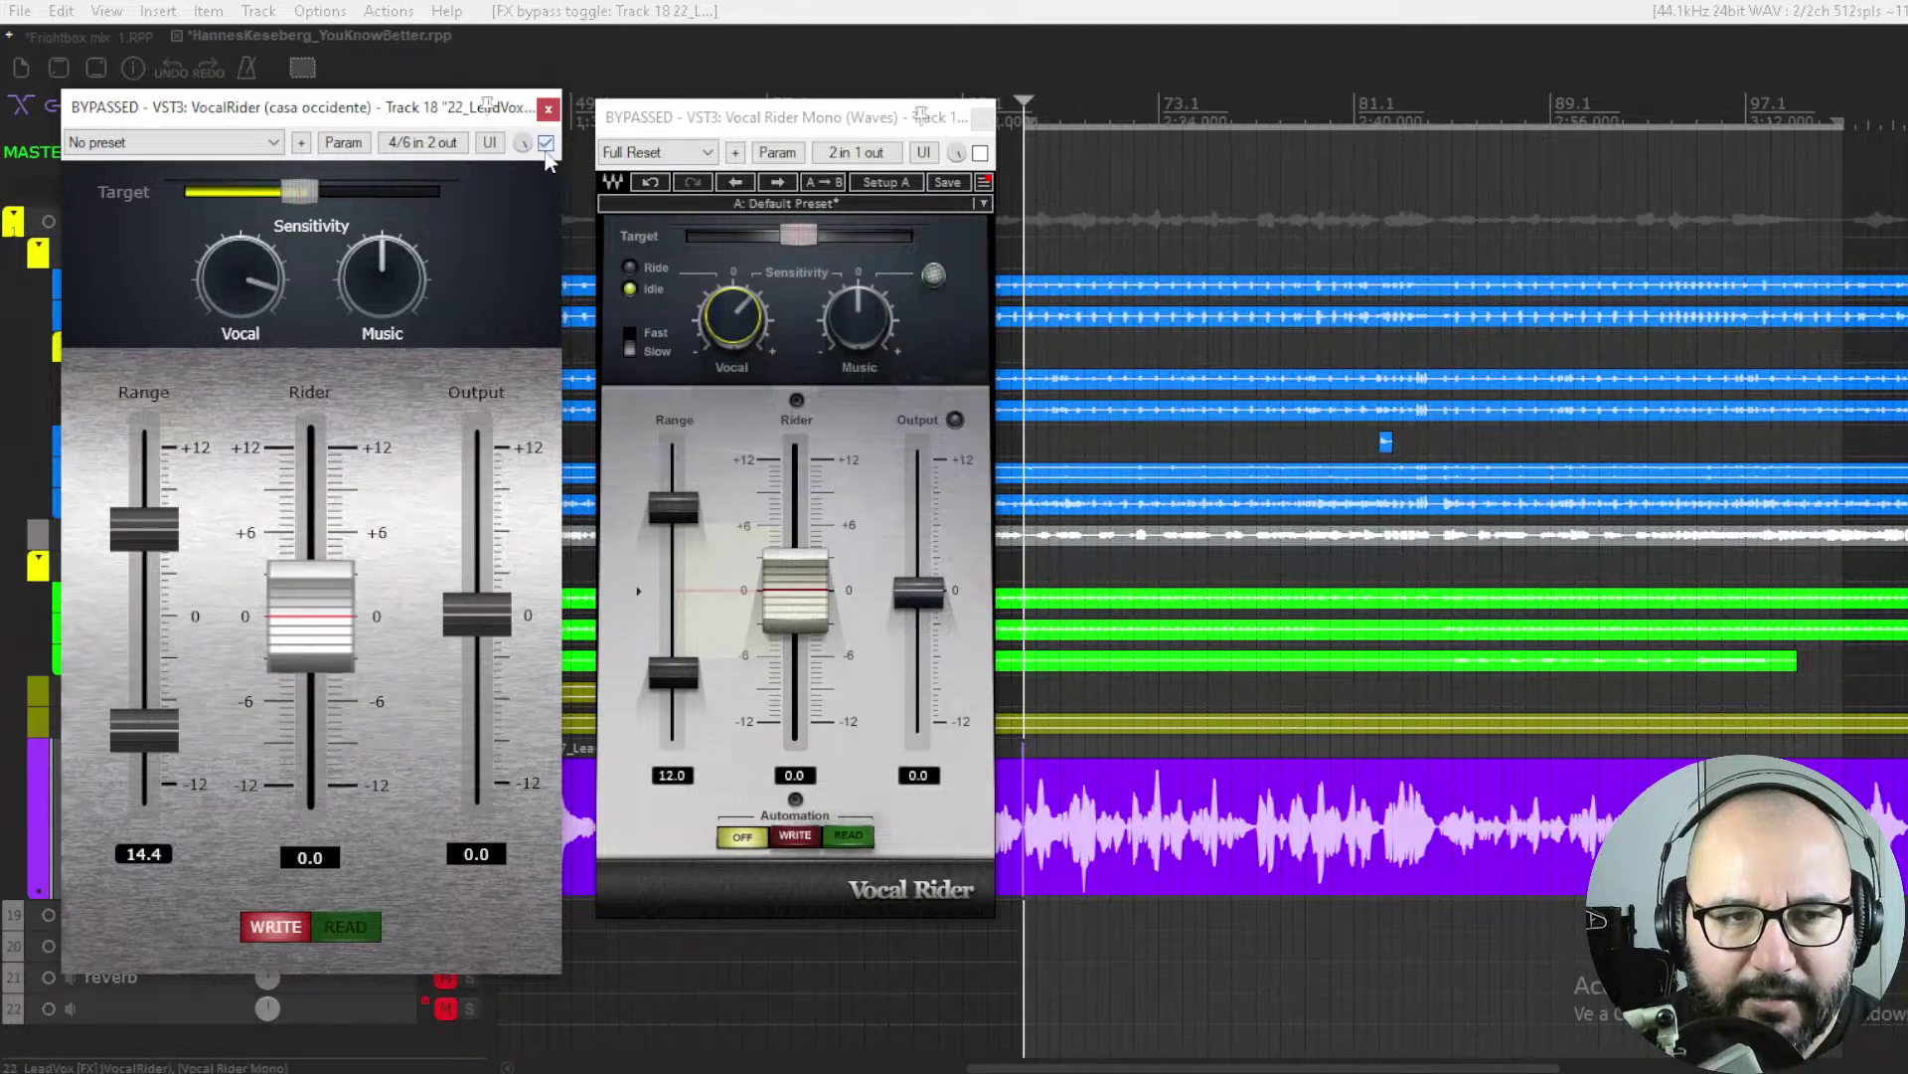
click(980, 153)
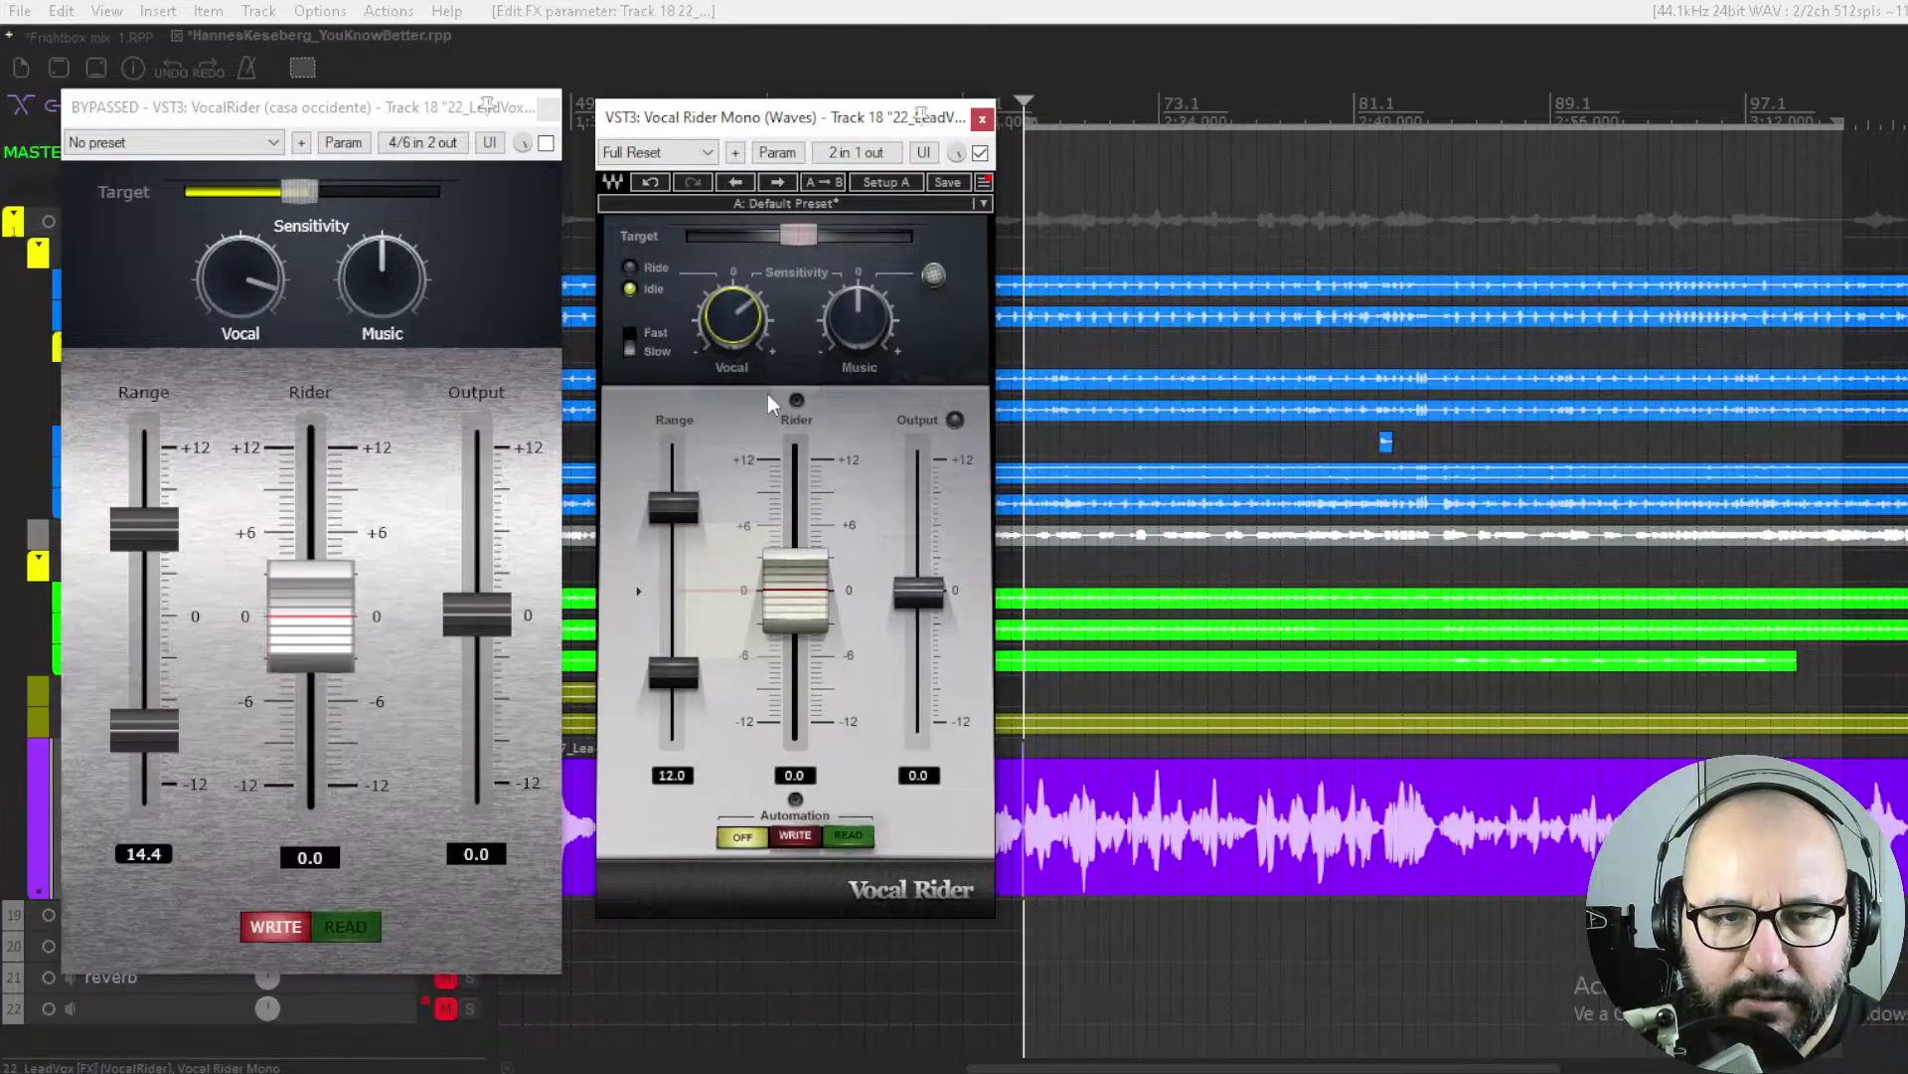
key(space)
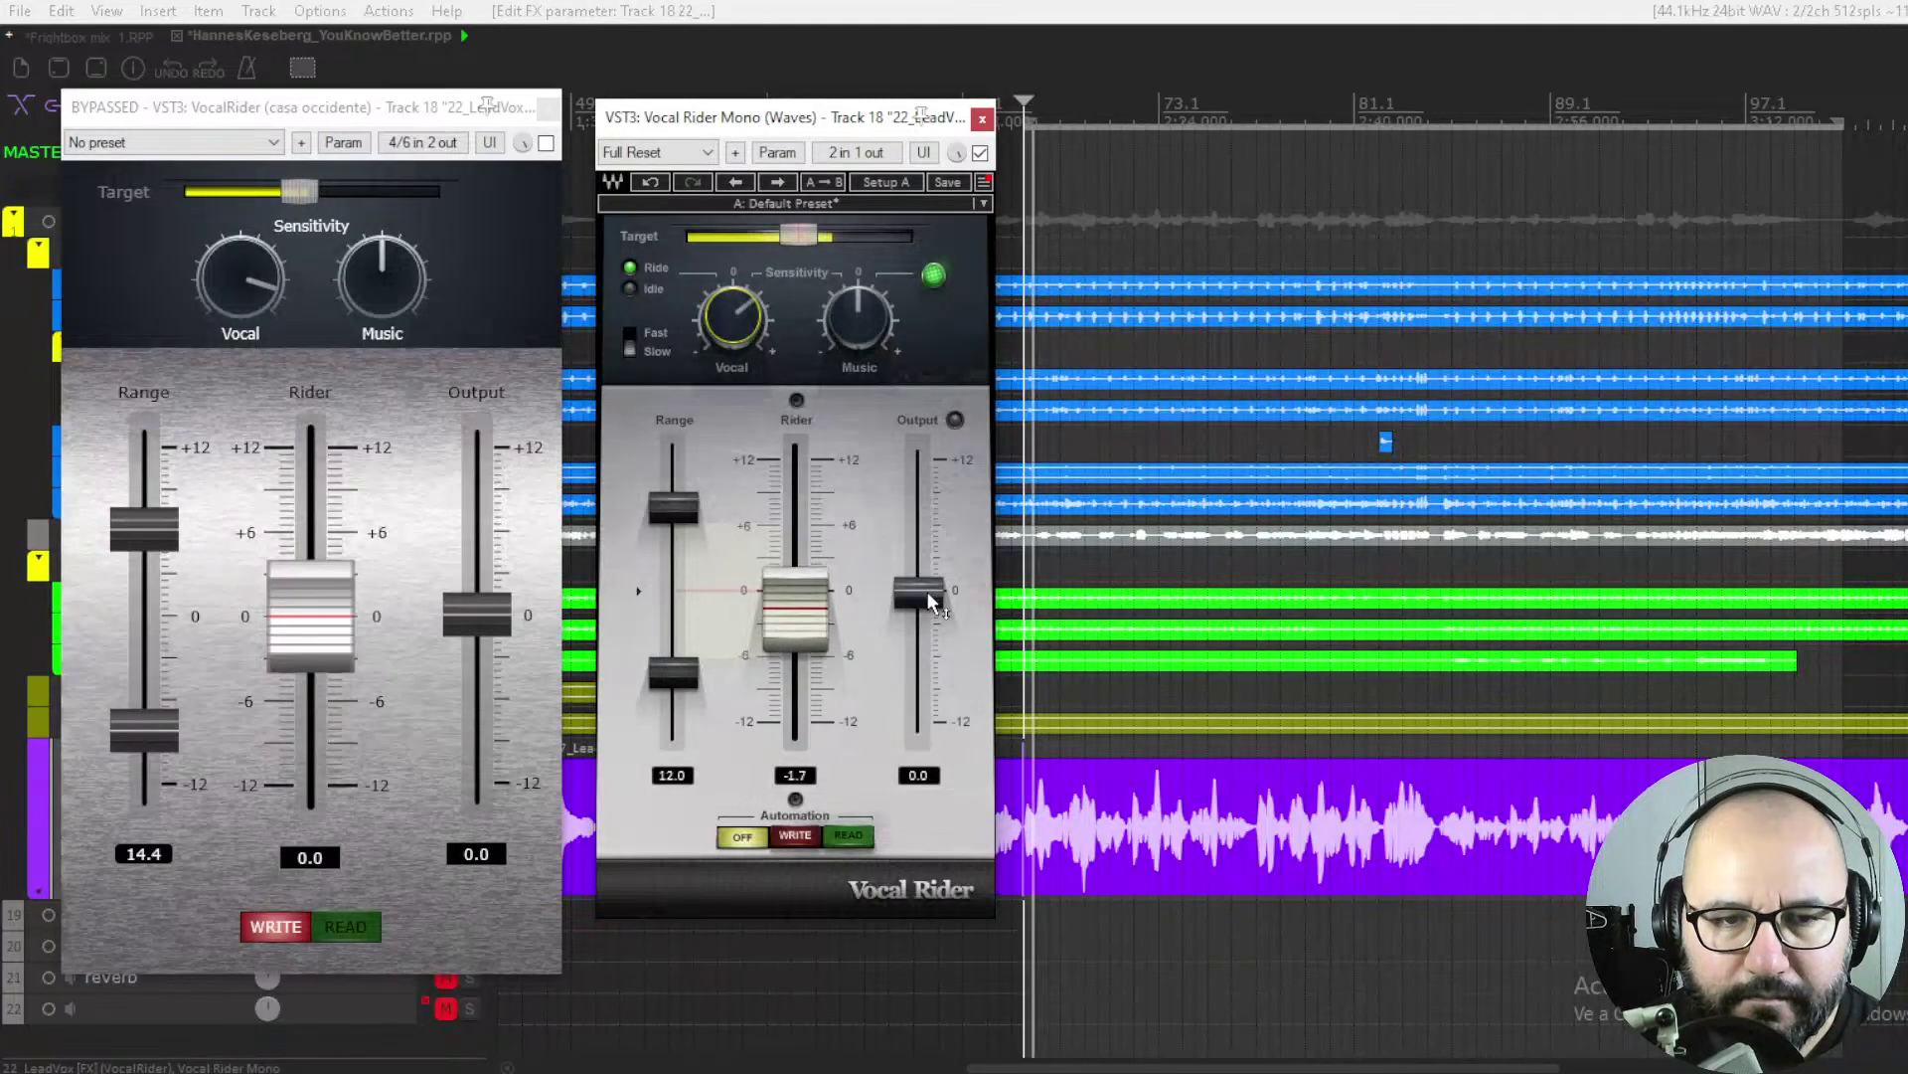
Increase the Waves plugin's Vocal sensitivity further and switch its response to Fast while playing the lead vocal.
drag(747, 317, 748, 288)
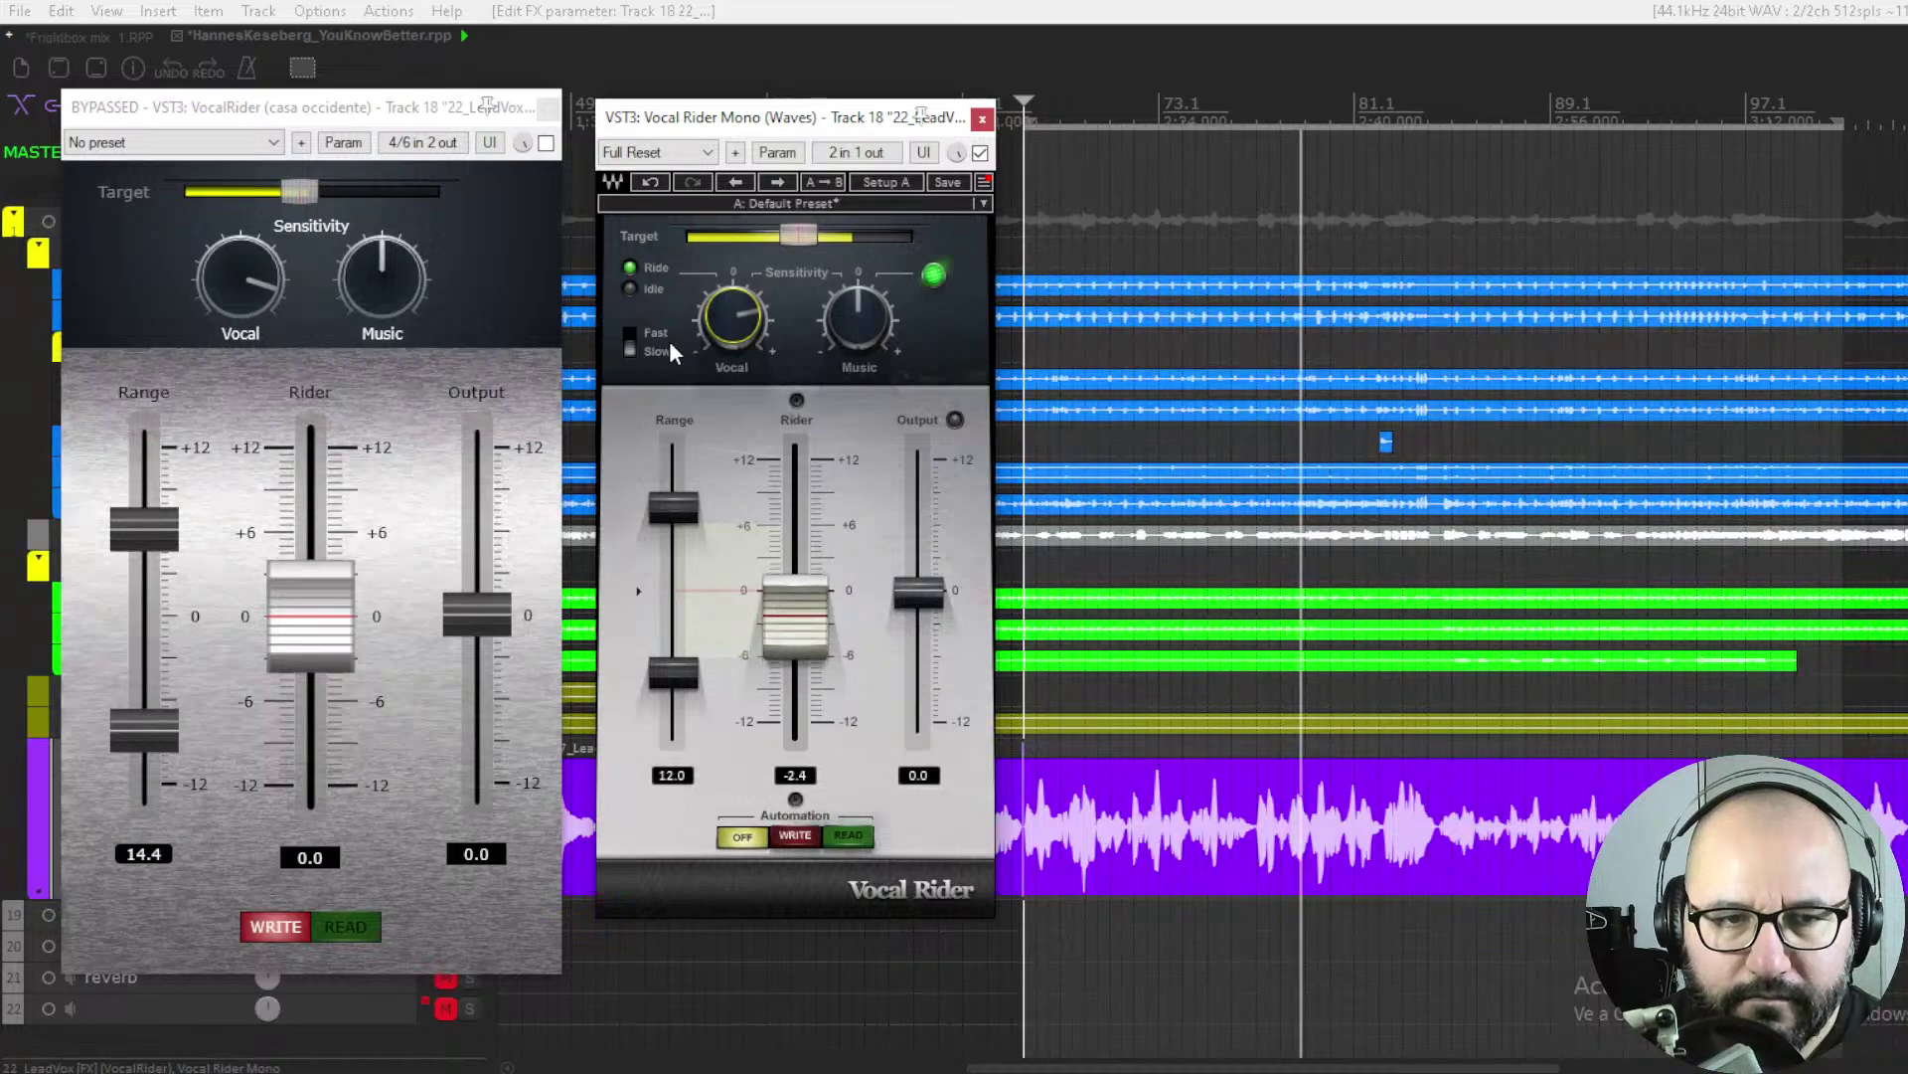
click(630, 336)
key(space)
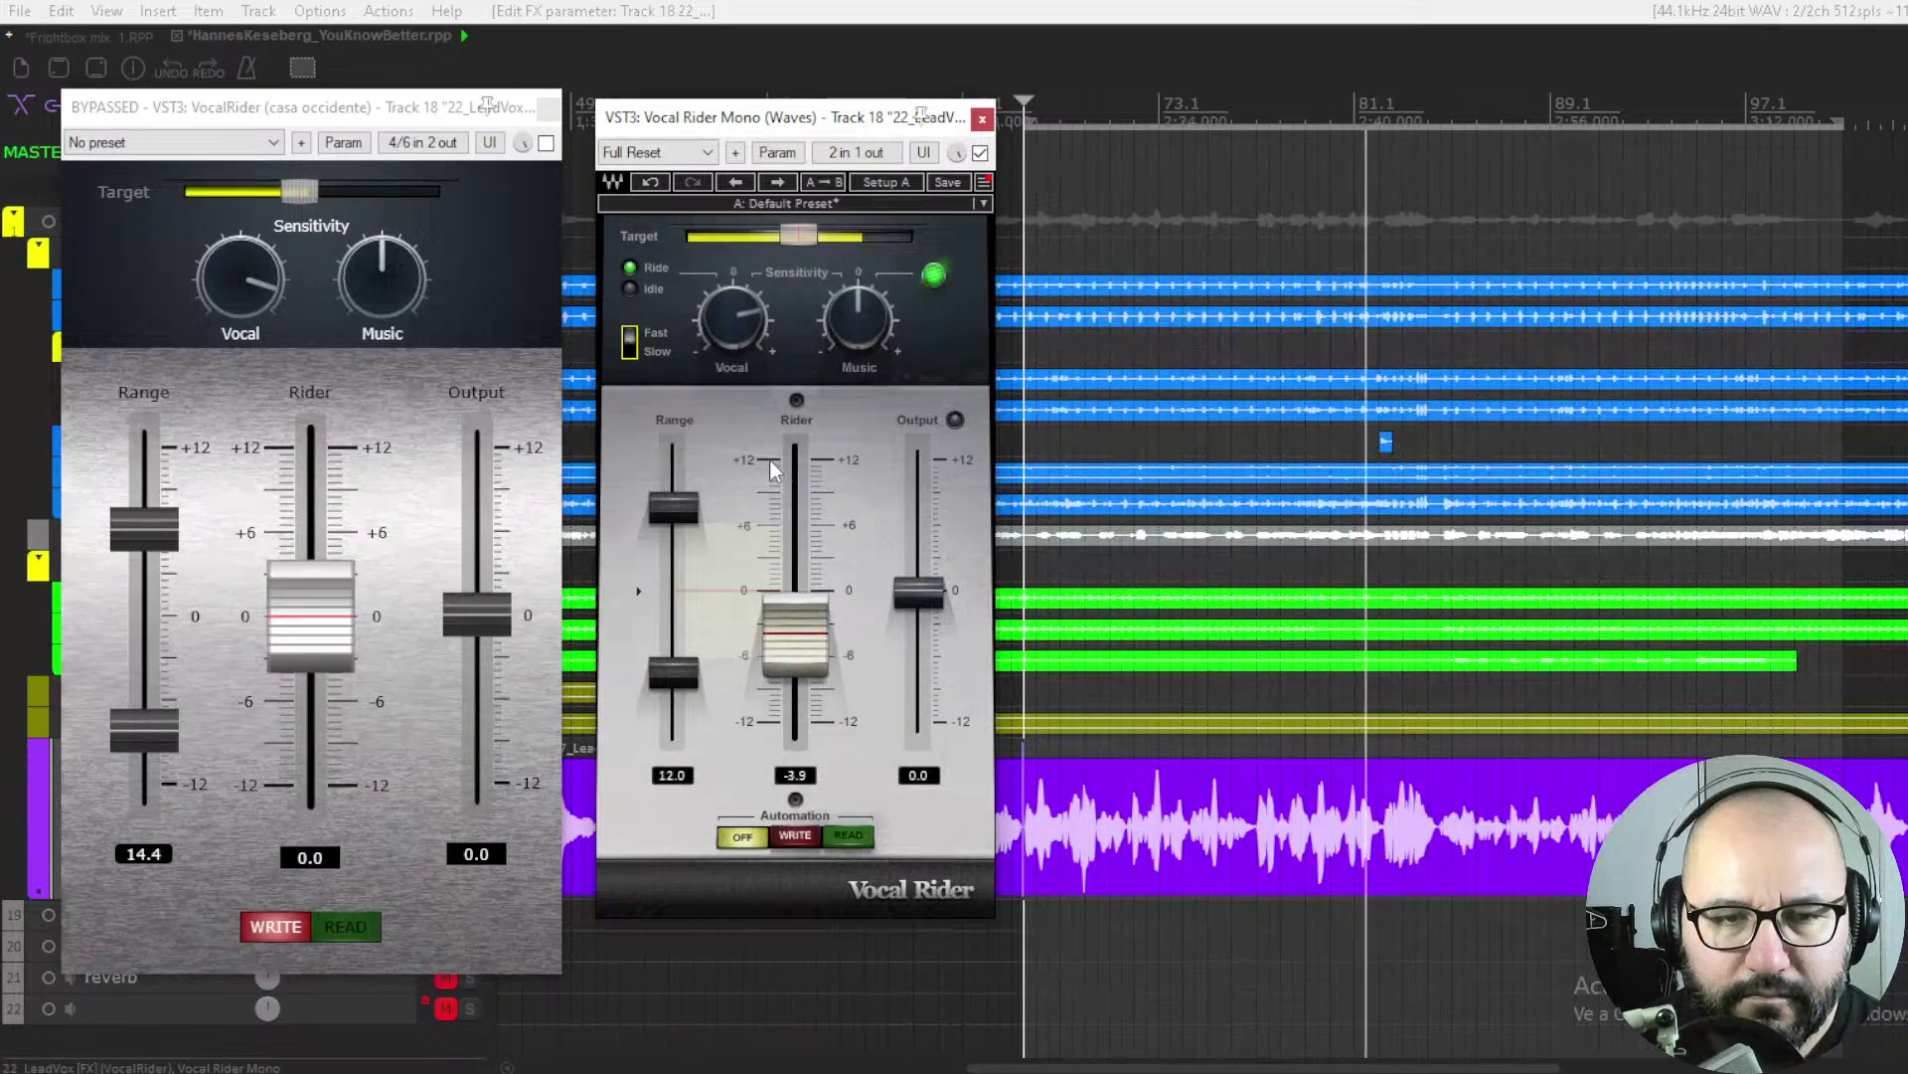
mouse_move(733, 318)
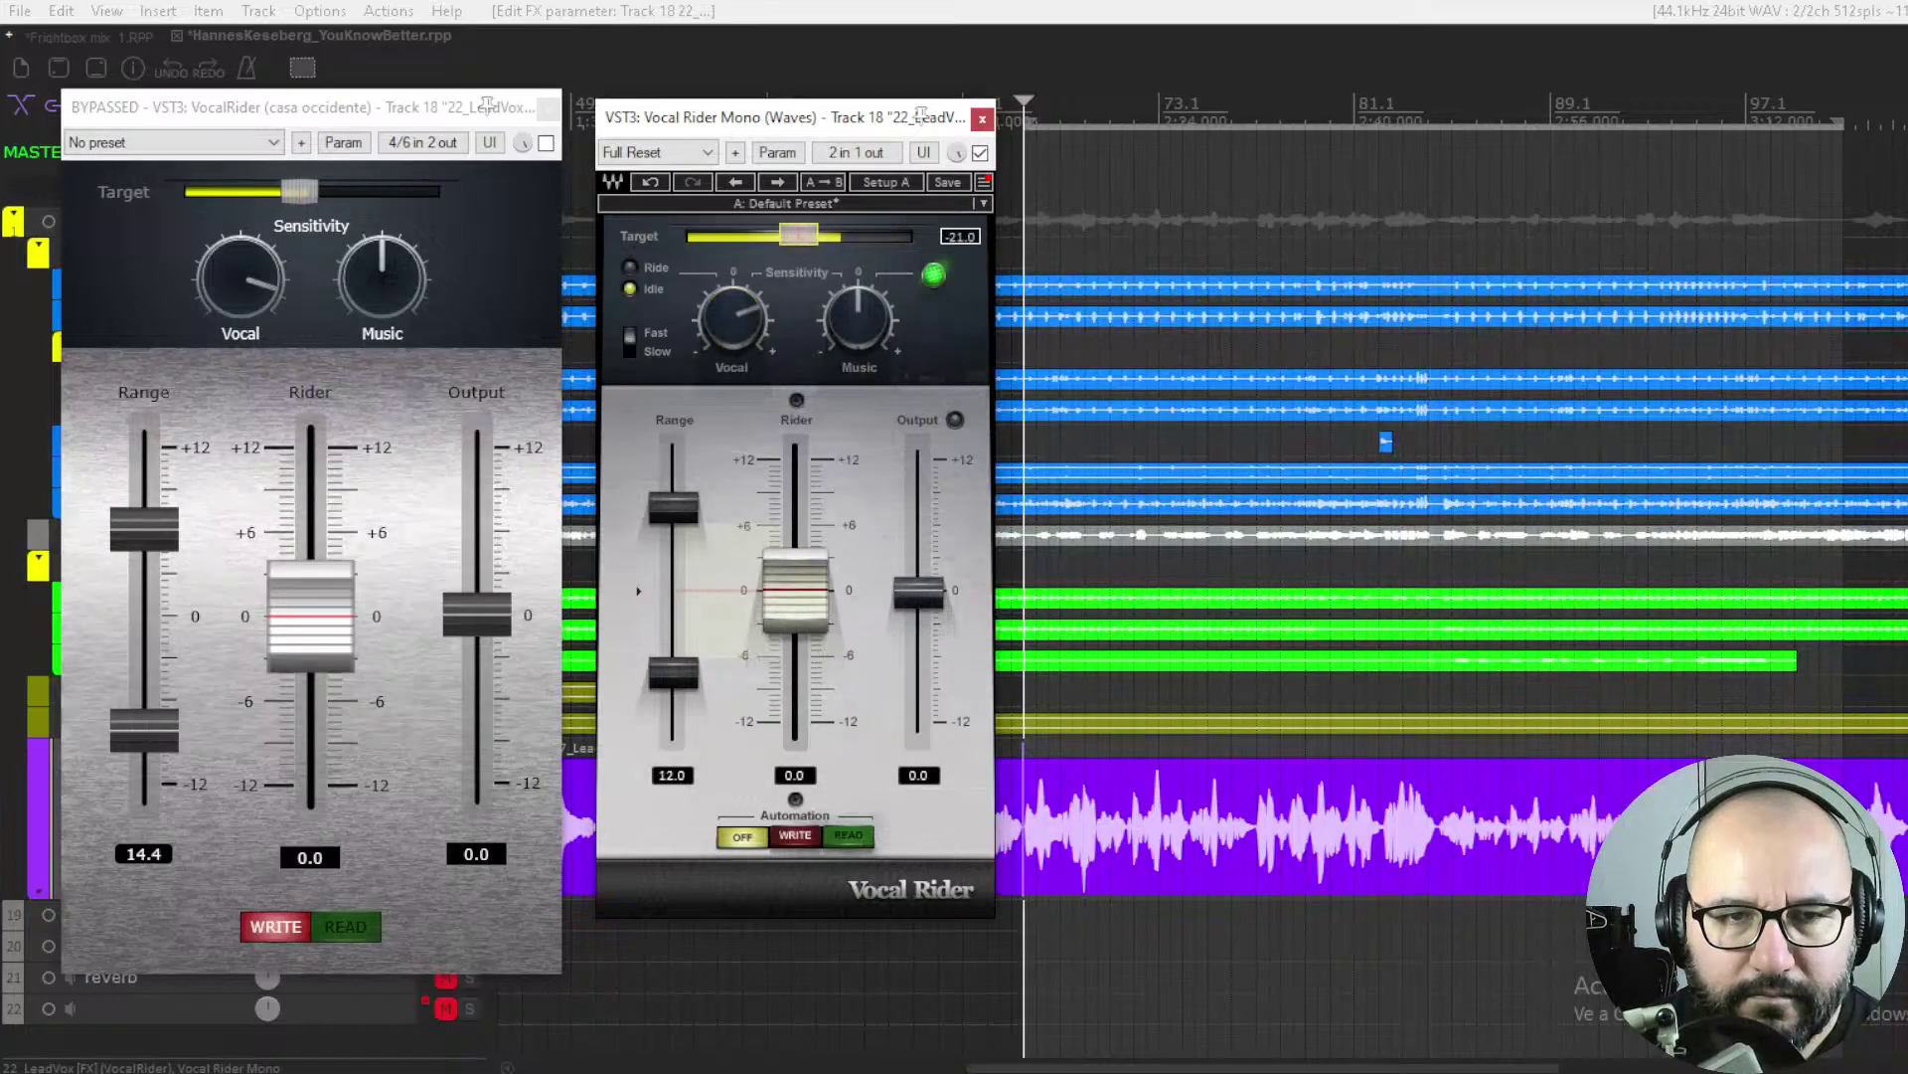
Unsolo 22_LeadVox and play the full mix through the casa occidente VocalRider instead of the Waves plugin, raising its Output to 1.5.
drag(465, 105, 887, 84)
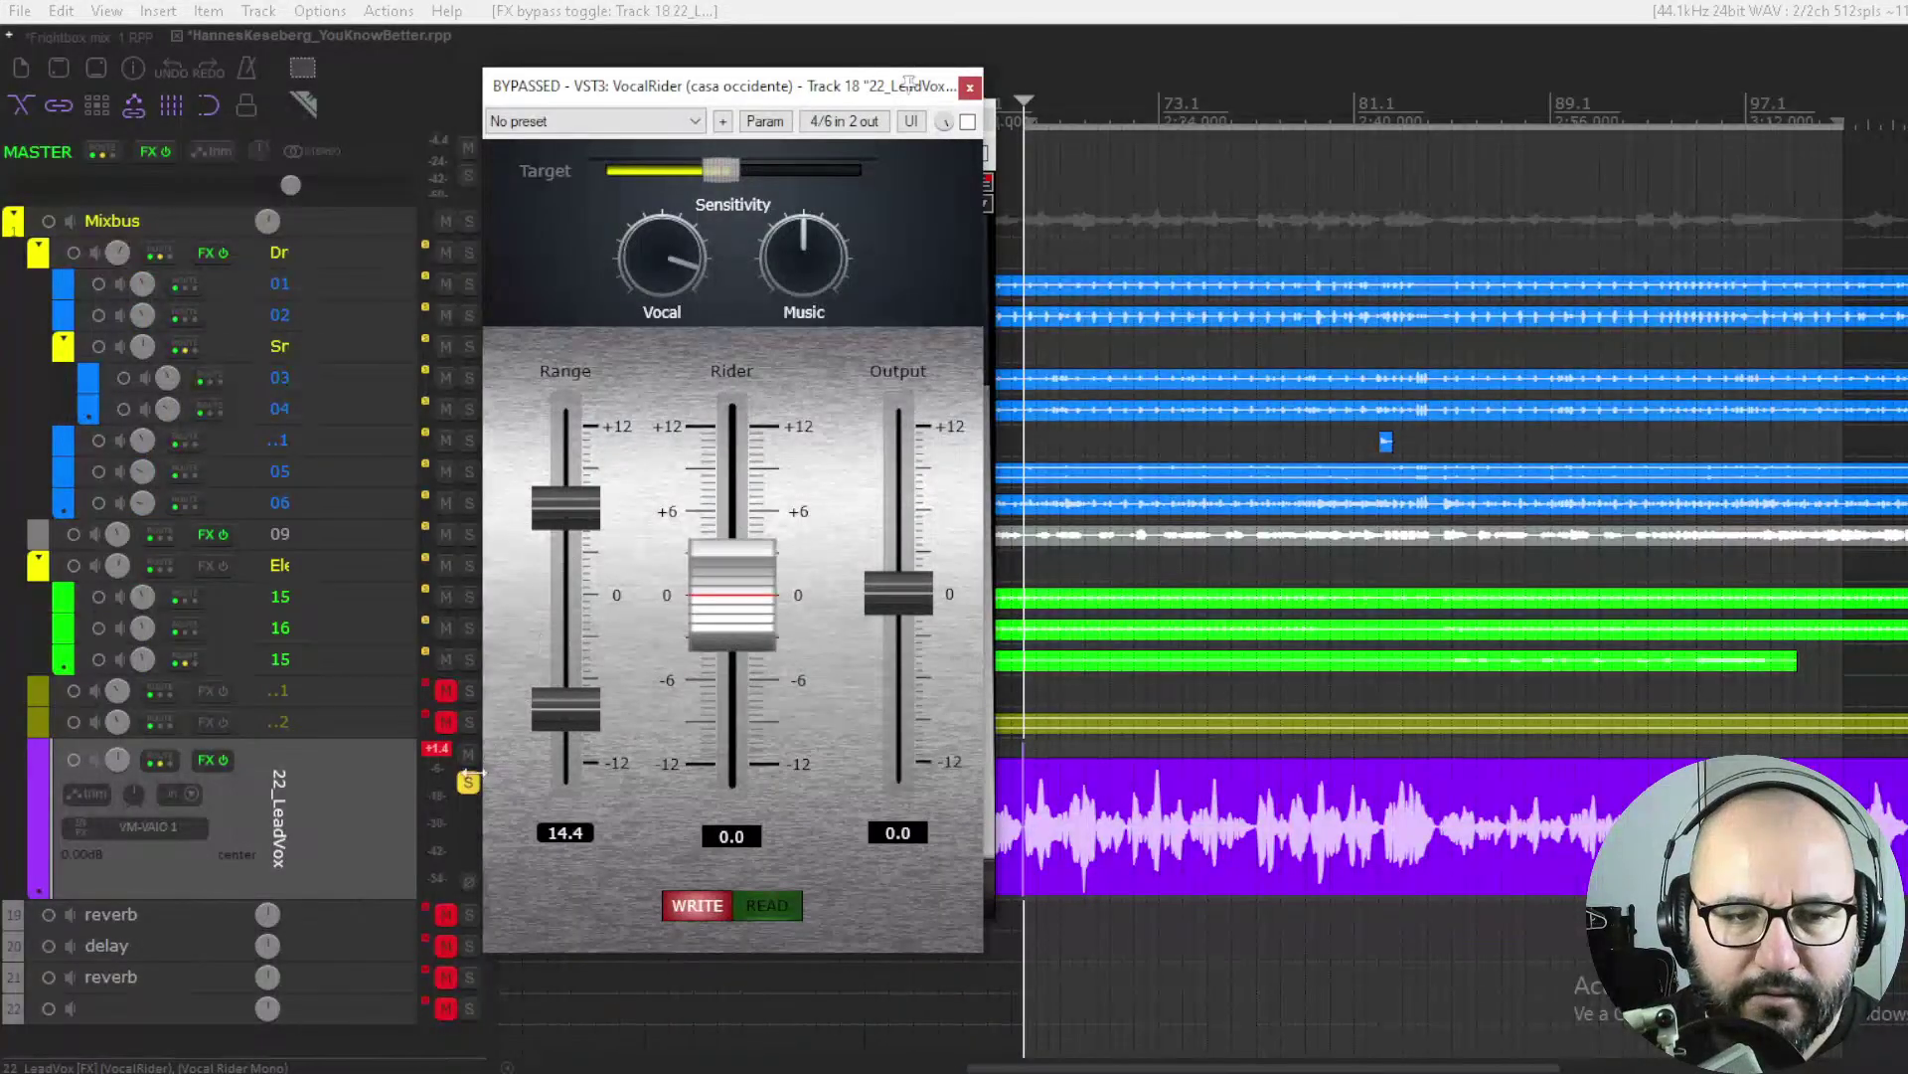
drag(615, 96, 266, 114)
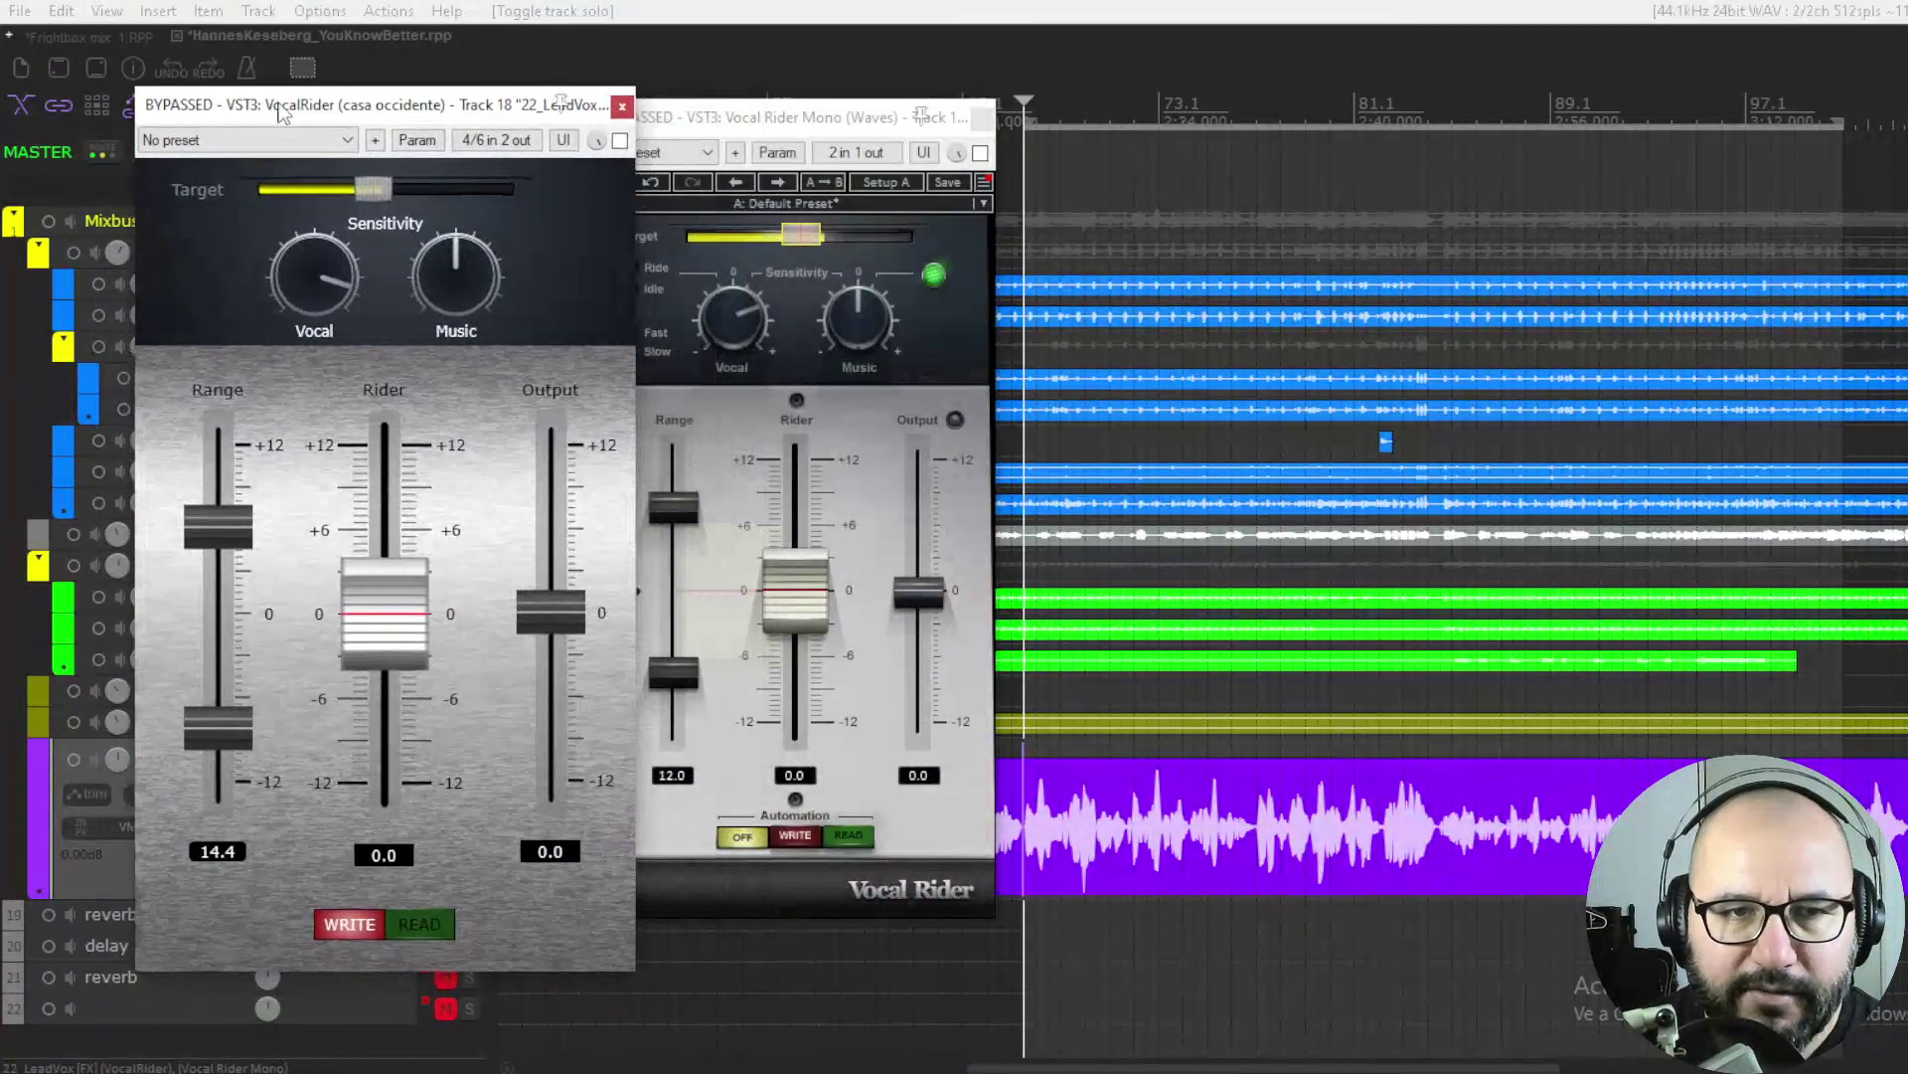
drag(434, 114, 387, 110)
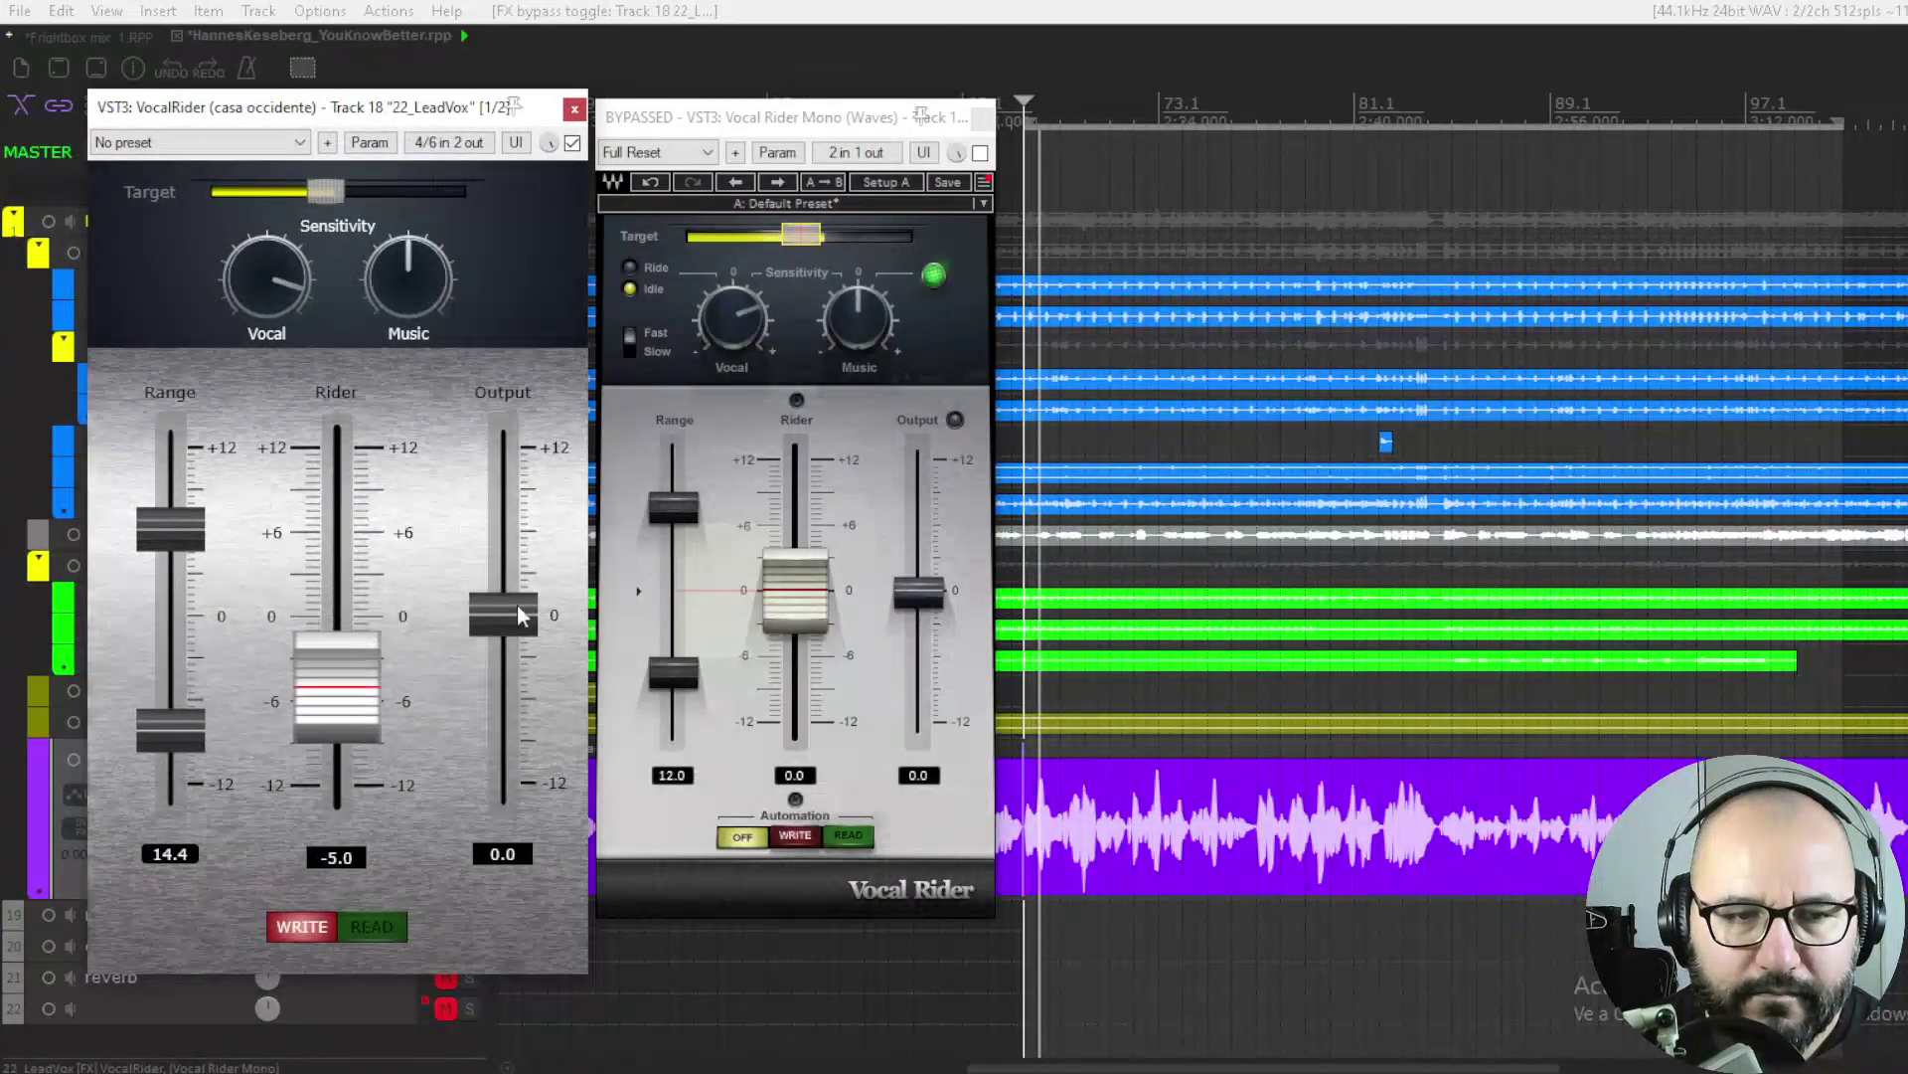
mouse_move(513, 618)
mouse_down()
mouse_move(526, 586)
mouse_move(534, 610)
mouse_up()
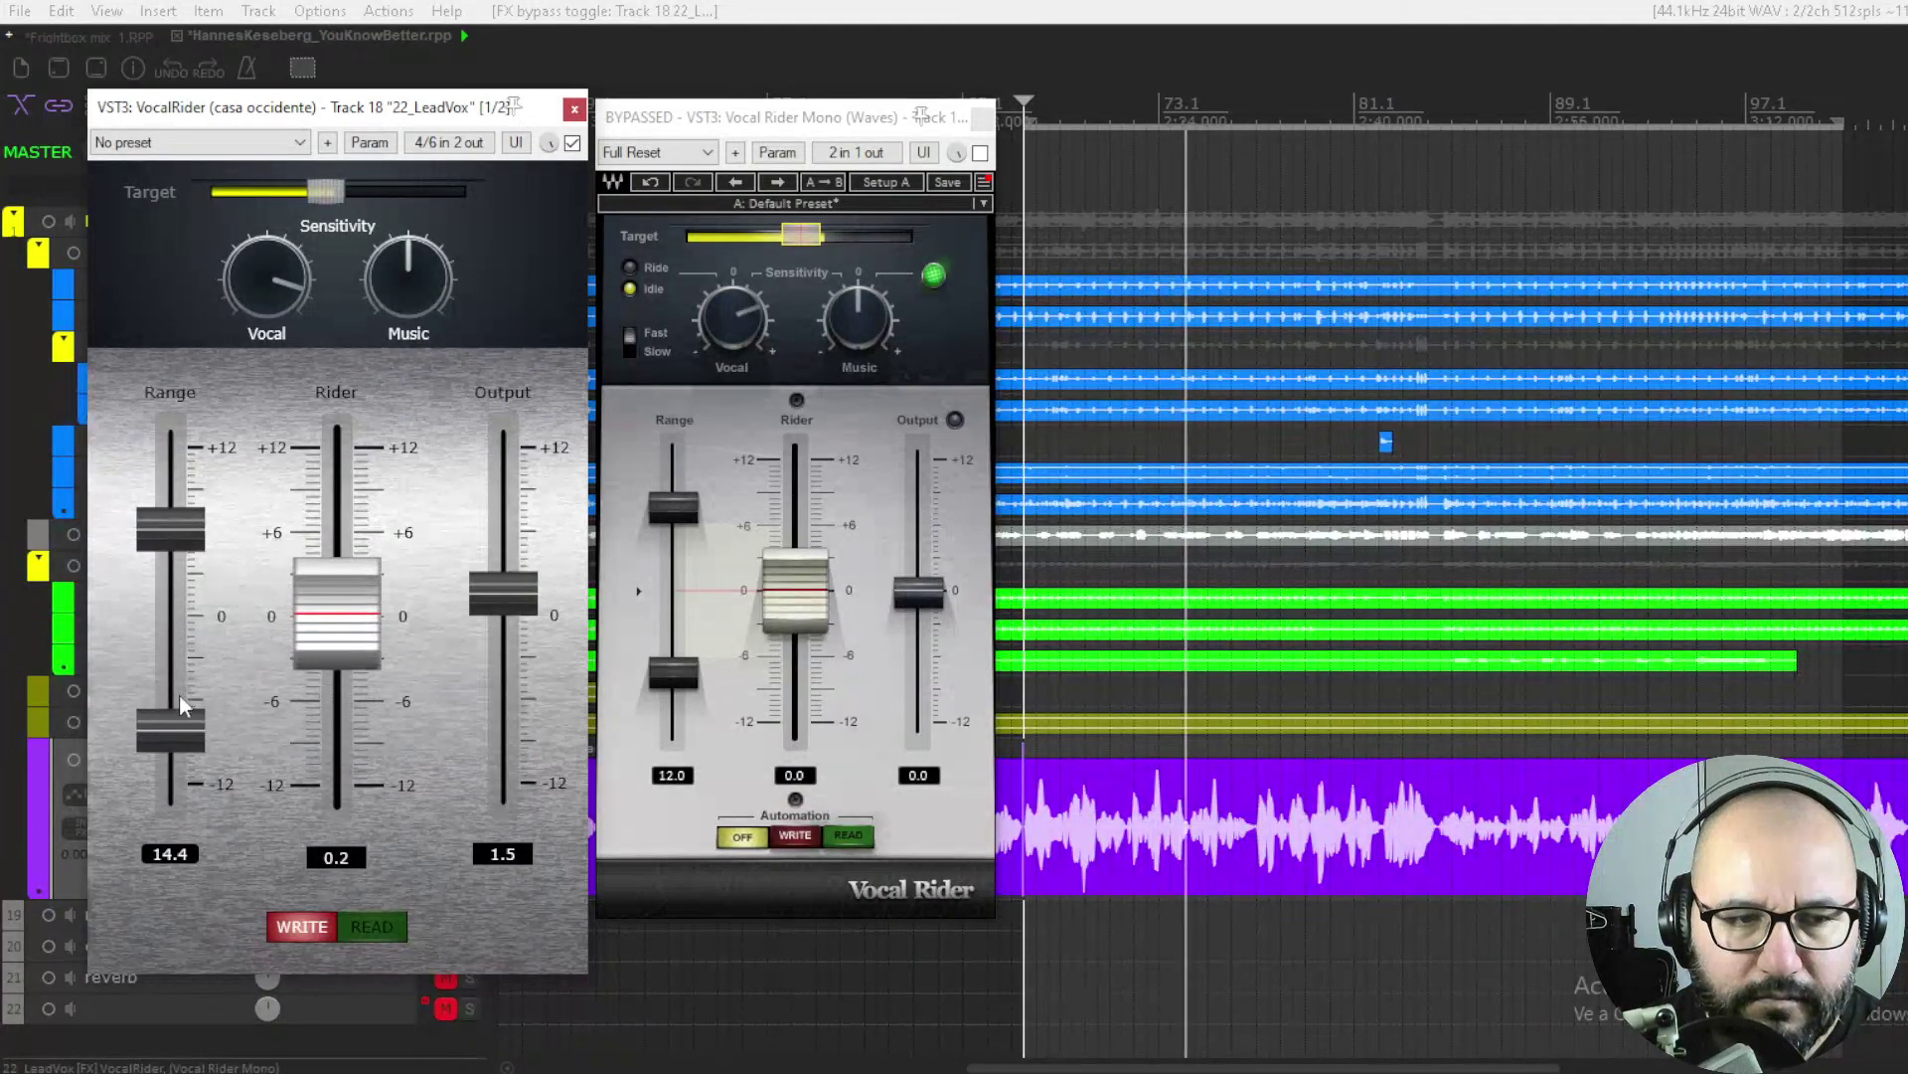
Lower the casa occidente VocalRider's Vocal sensitivity slightly and reduce its Range to 12.9 while the full mix plays.
drag(259, 300, 262, 320)
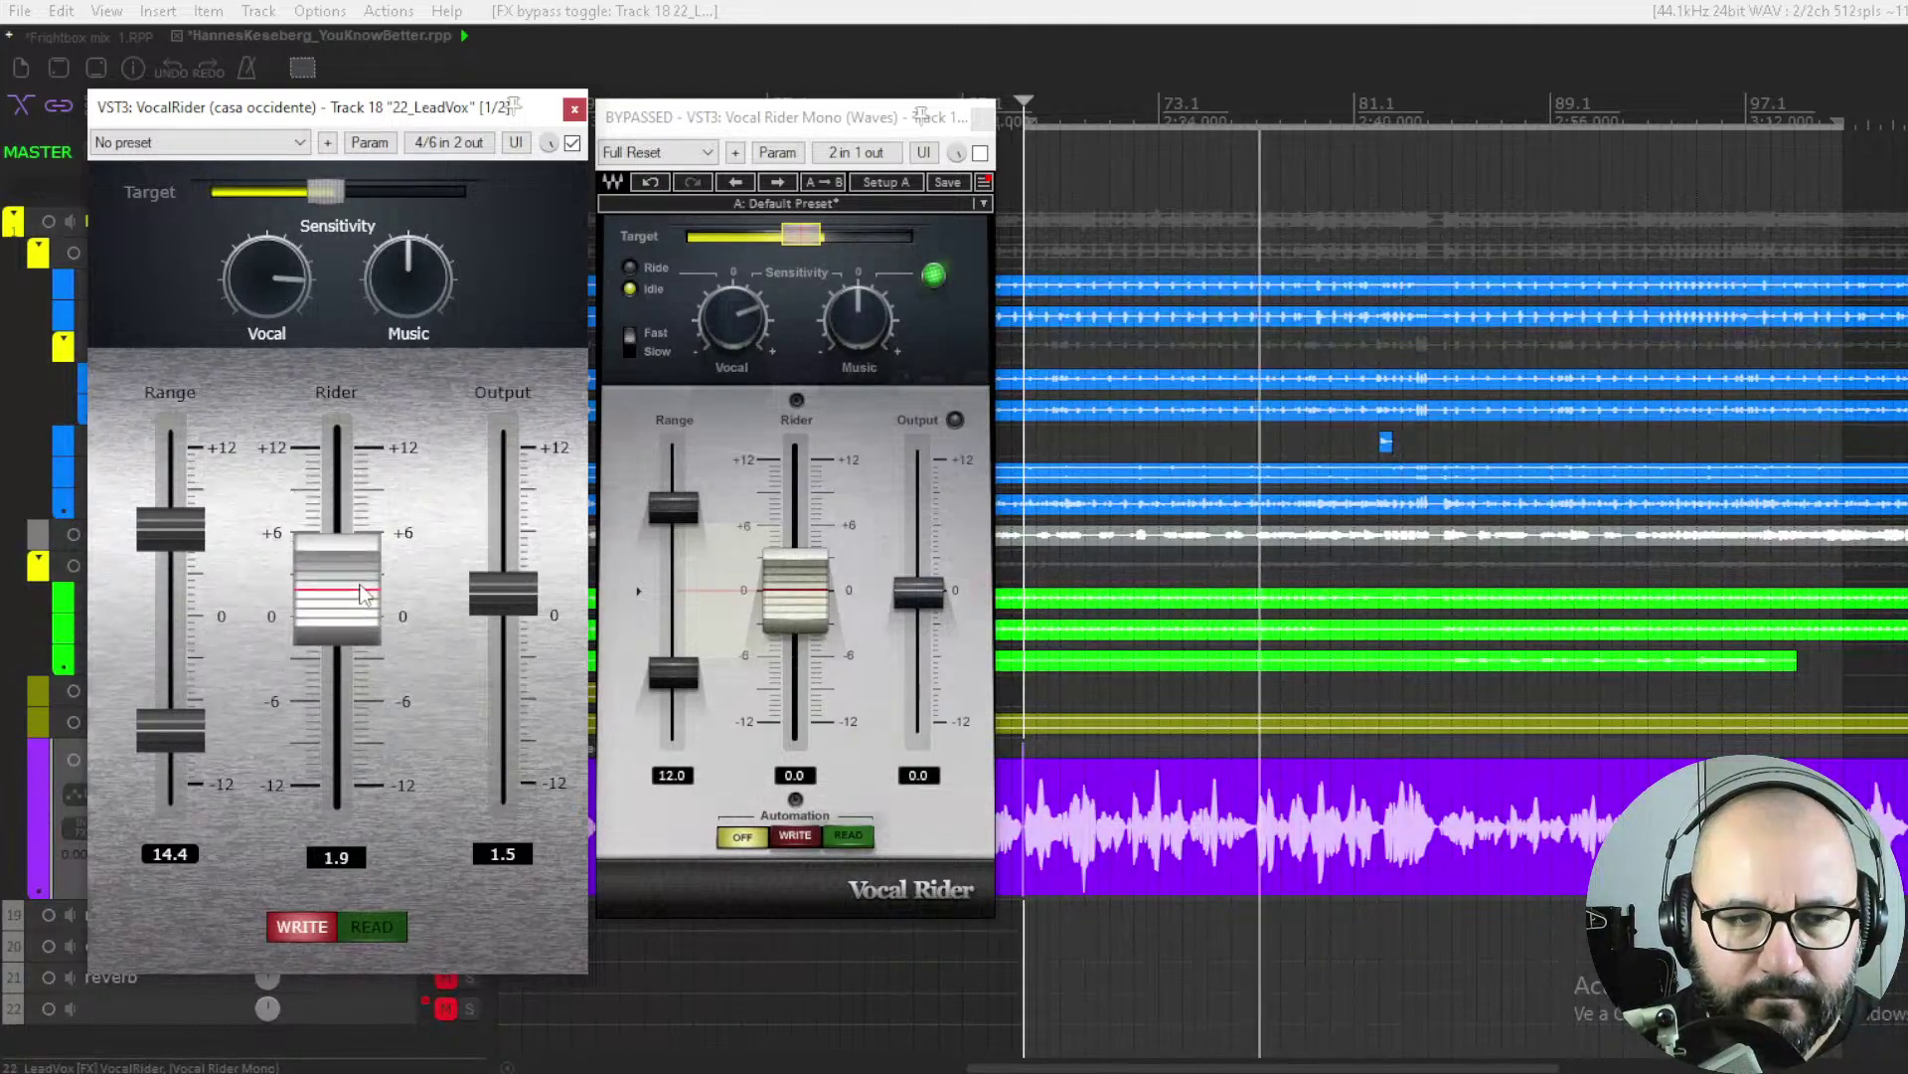
drag(202, 547, 199, 574)
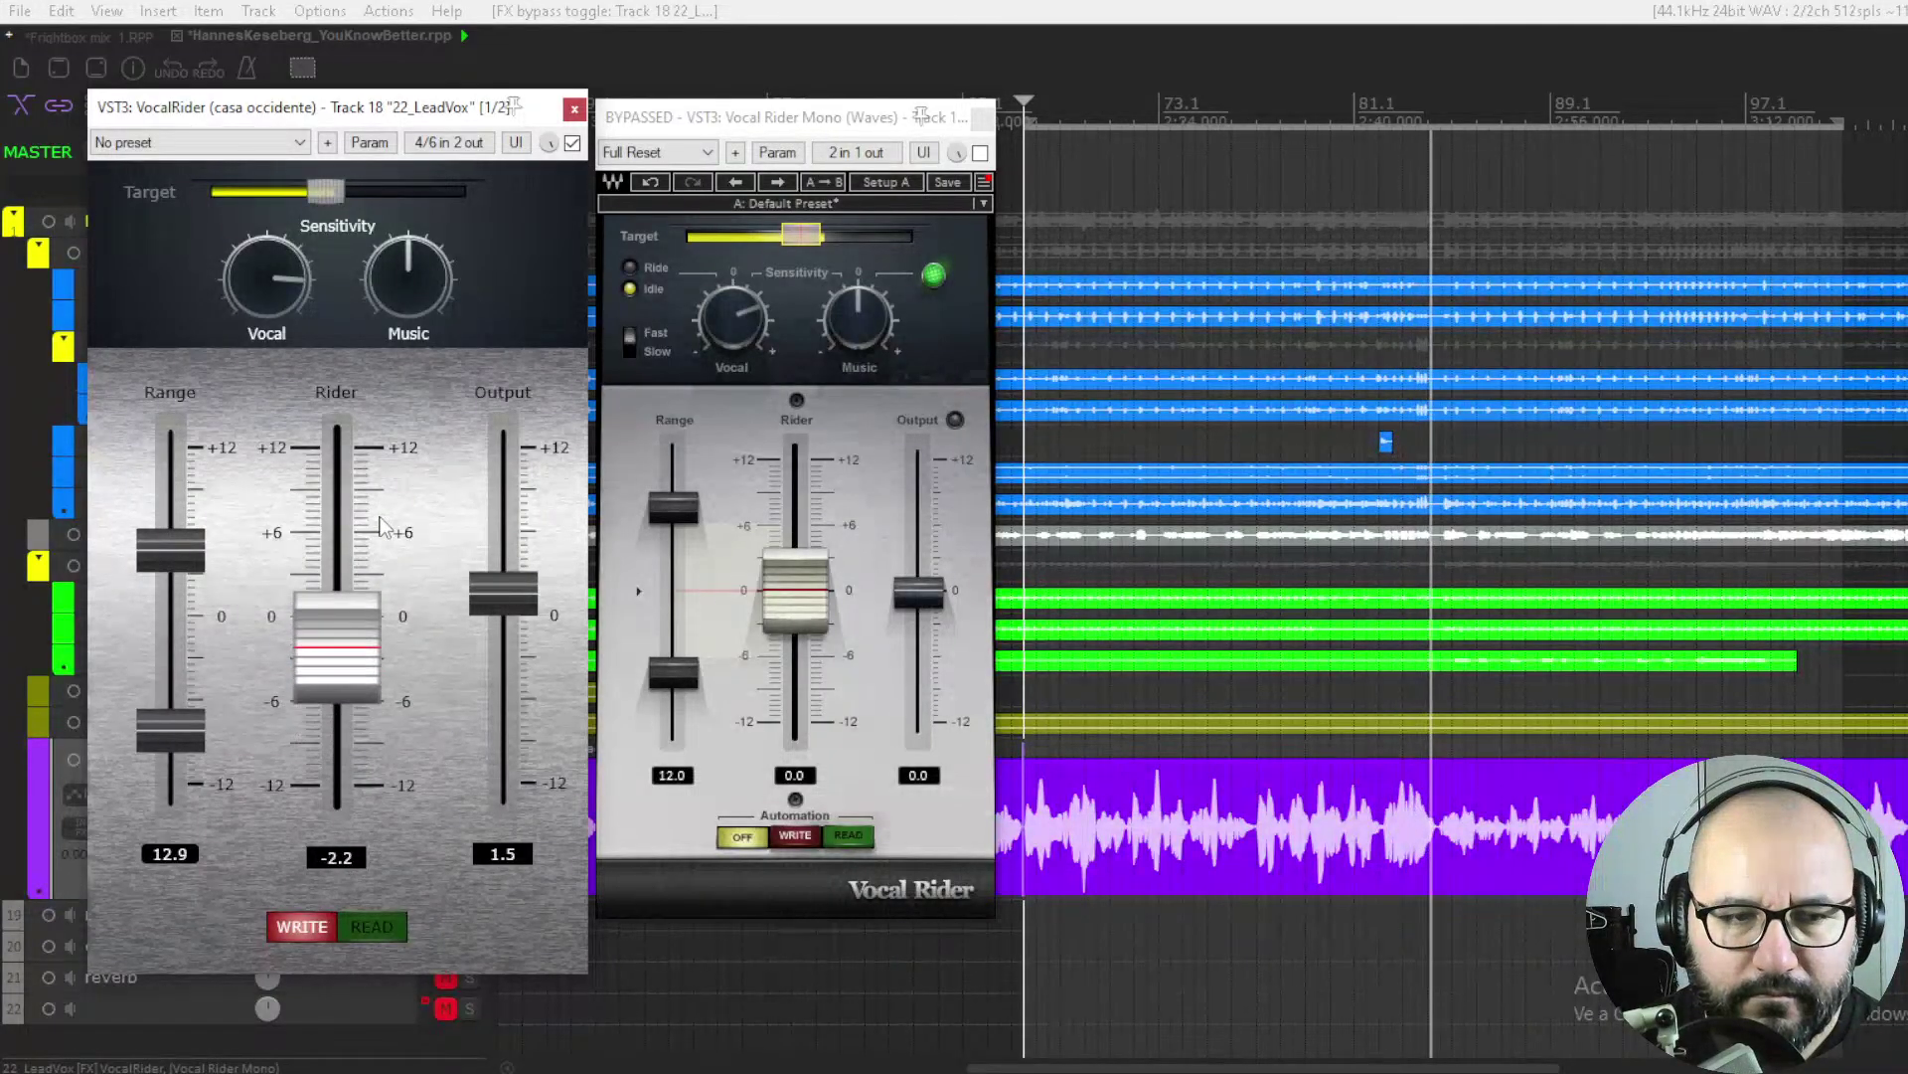
Play the full mix through the Waves Vocal Rider instead of the casa occidente VocalRider, raising its Output to 1.6.
click(573, 142)
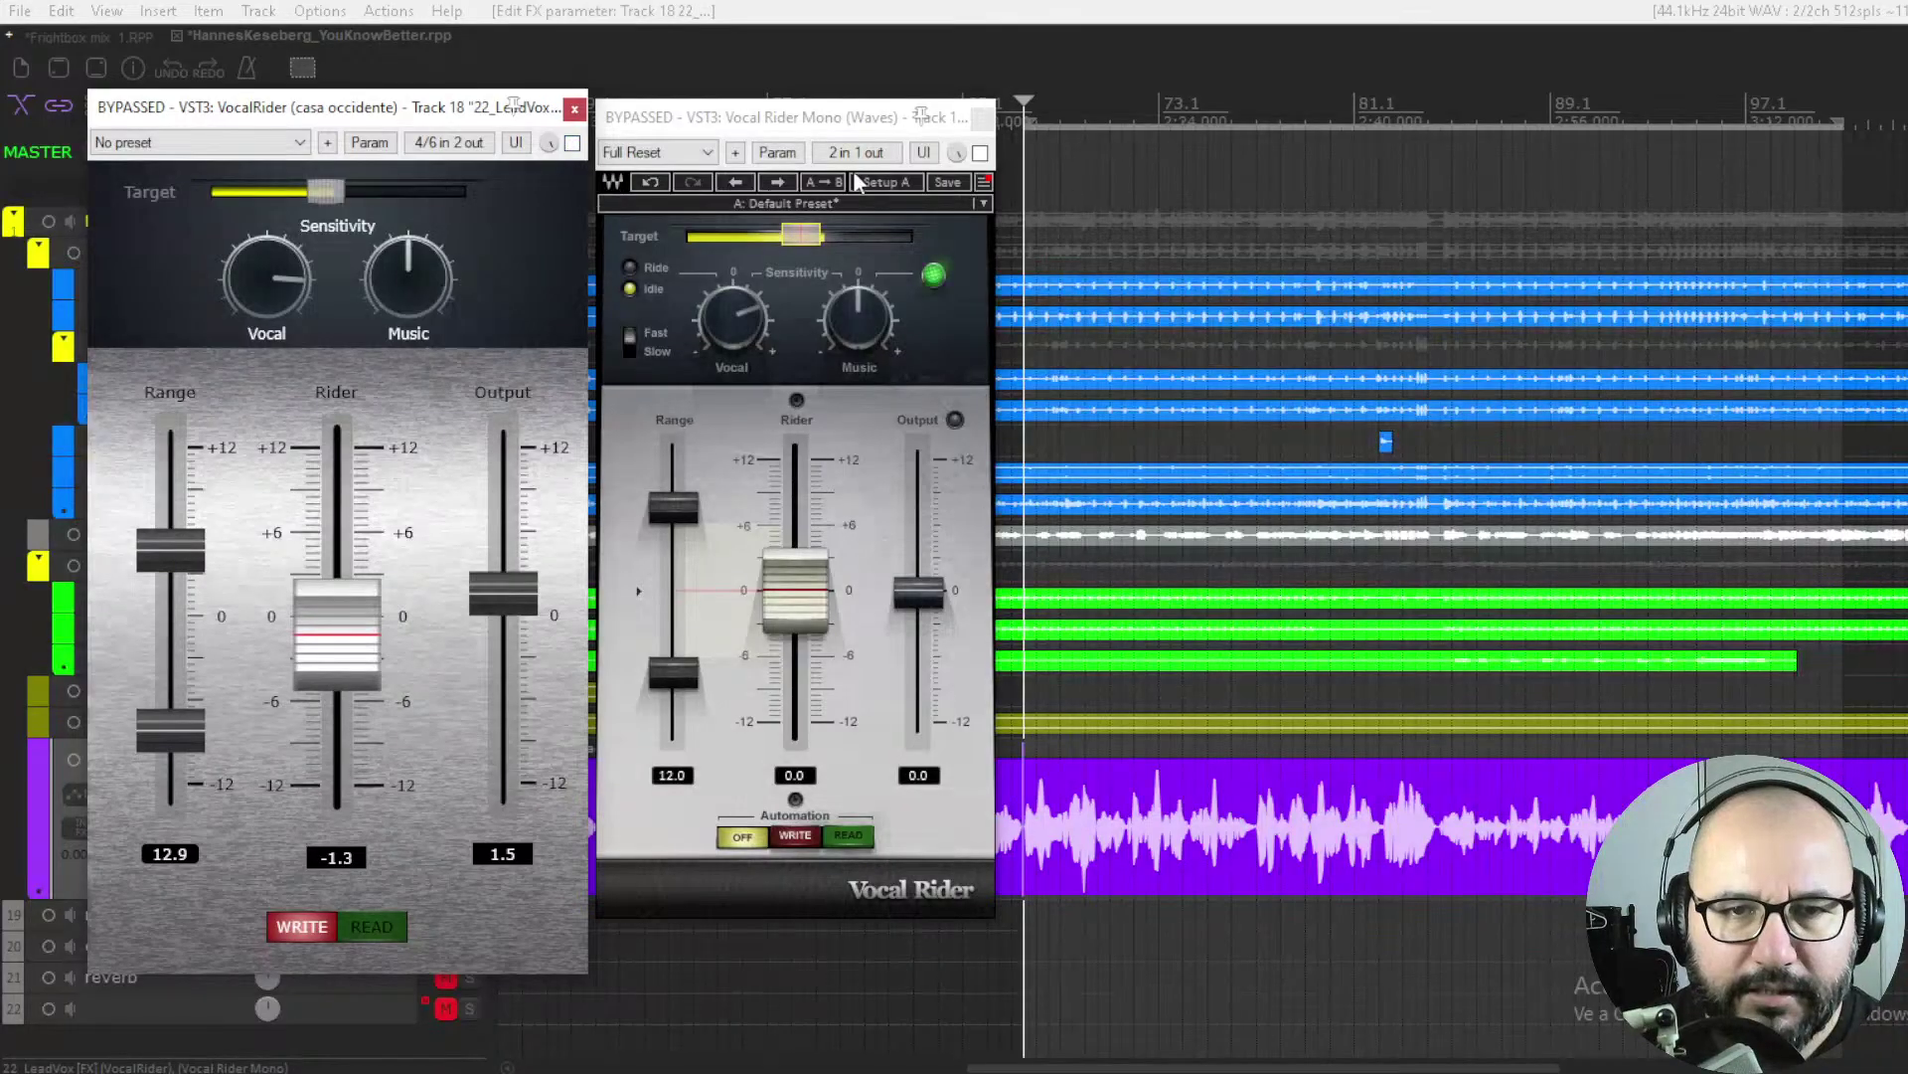
click(980, 152)
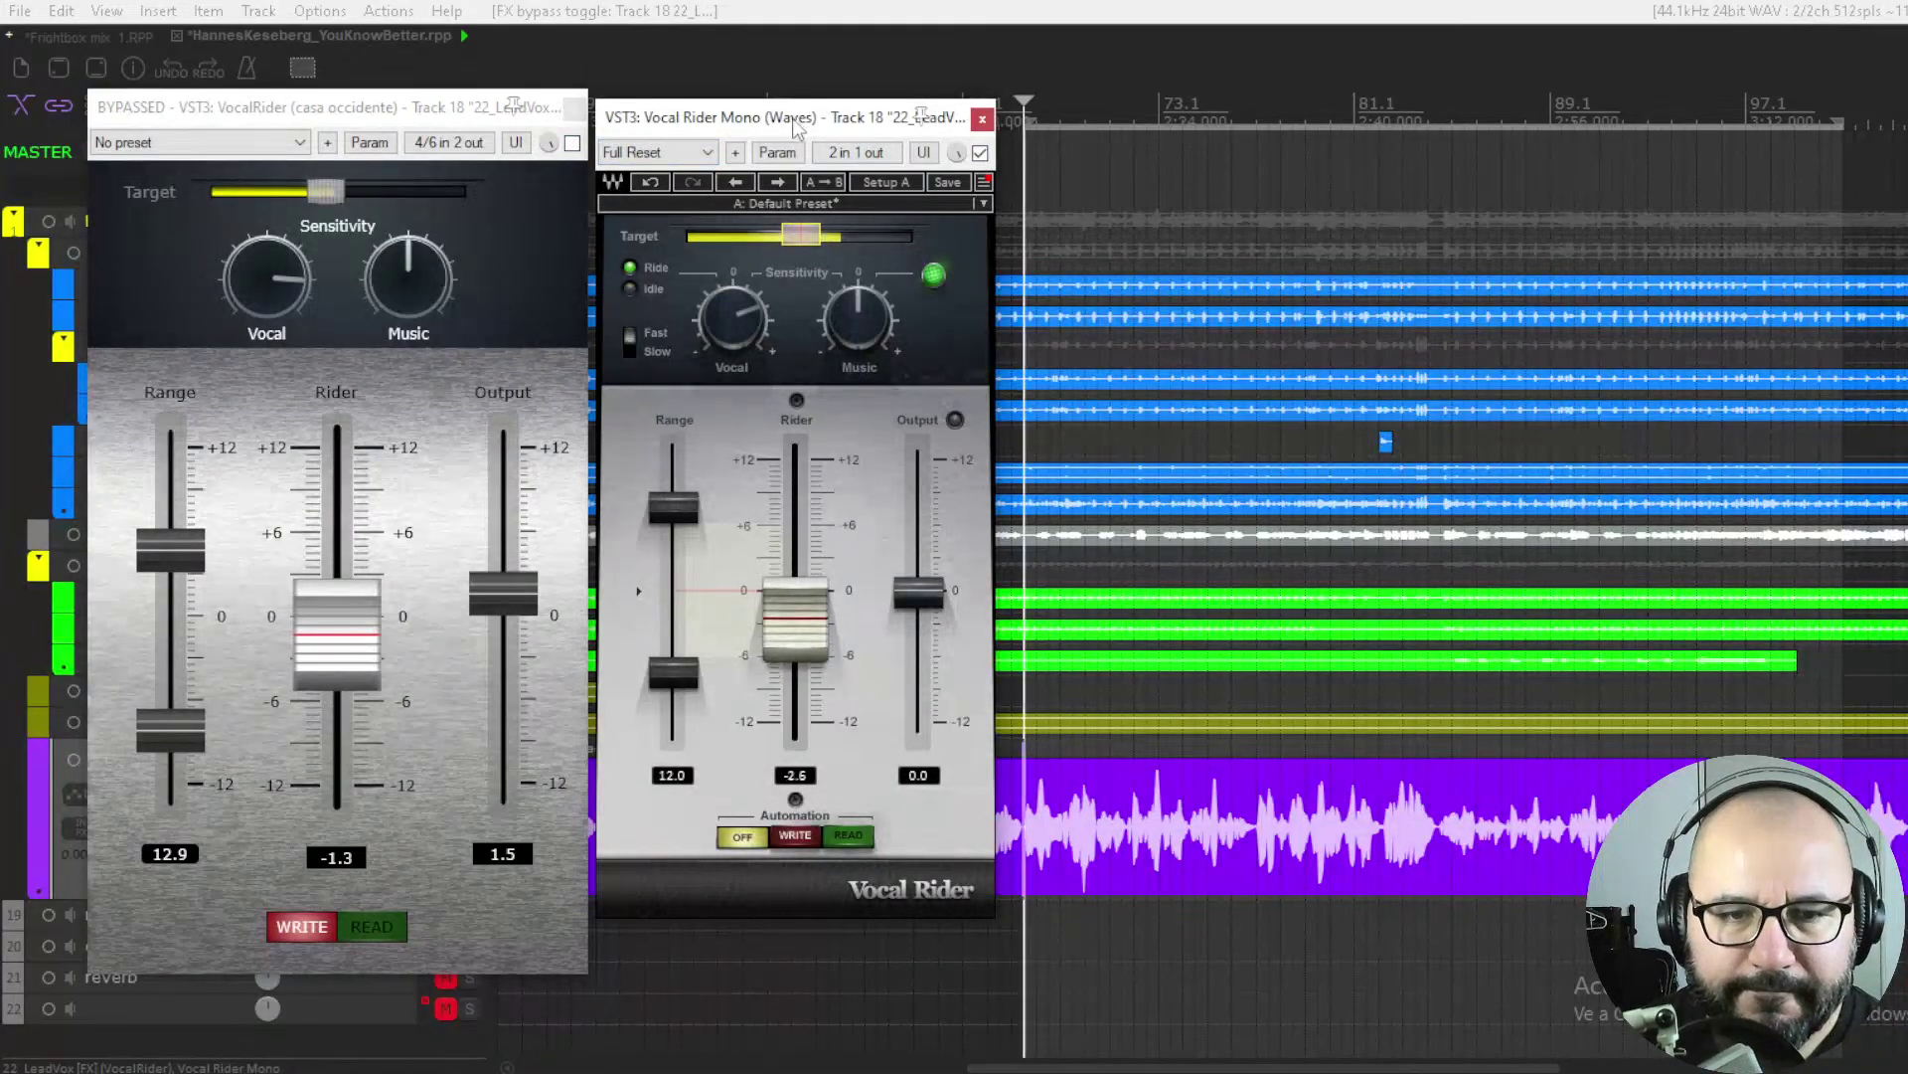
drag(919, 593, 918, 579)
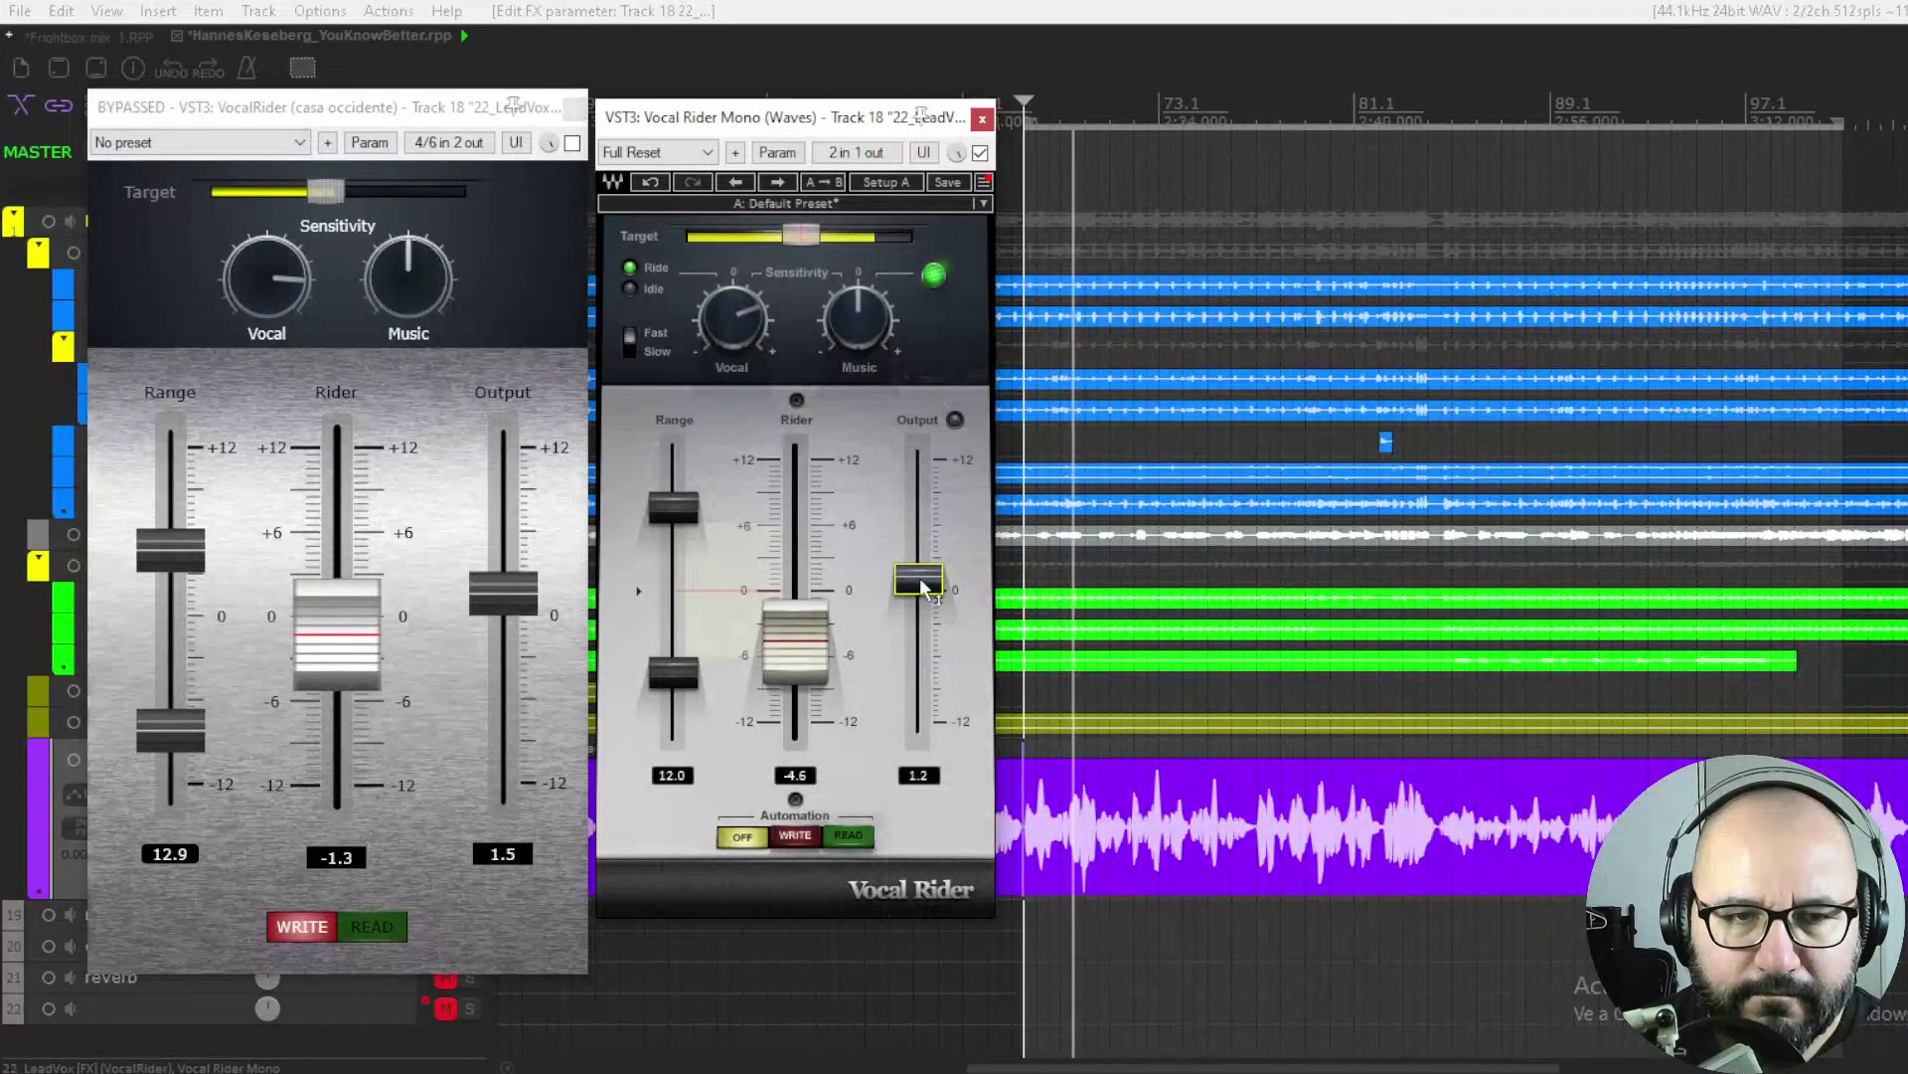
drag(920, 584, 935, 579)
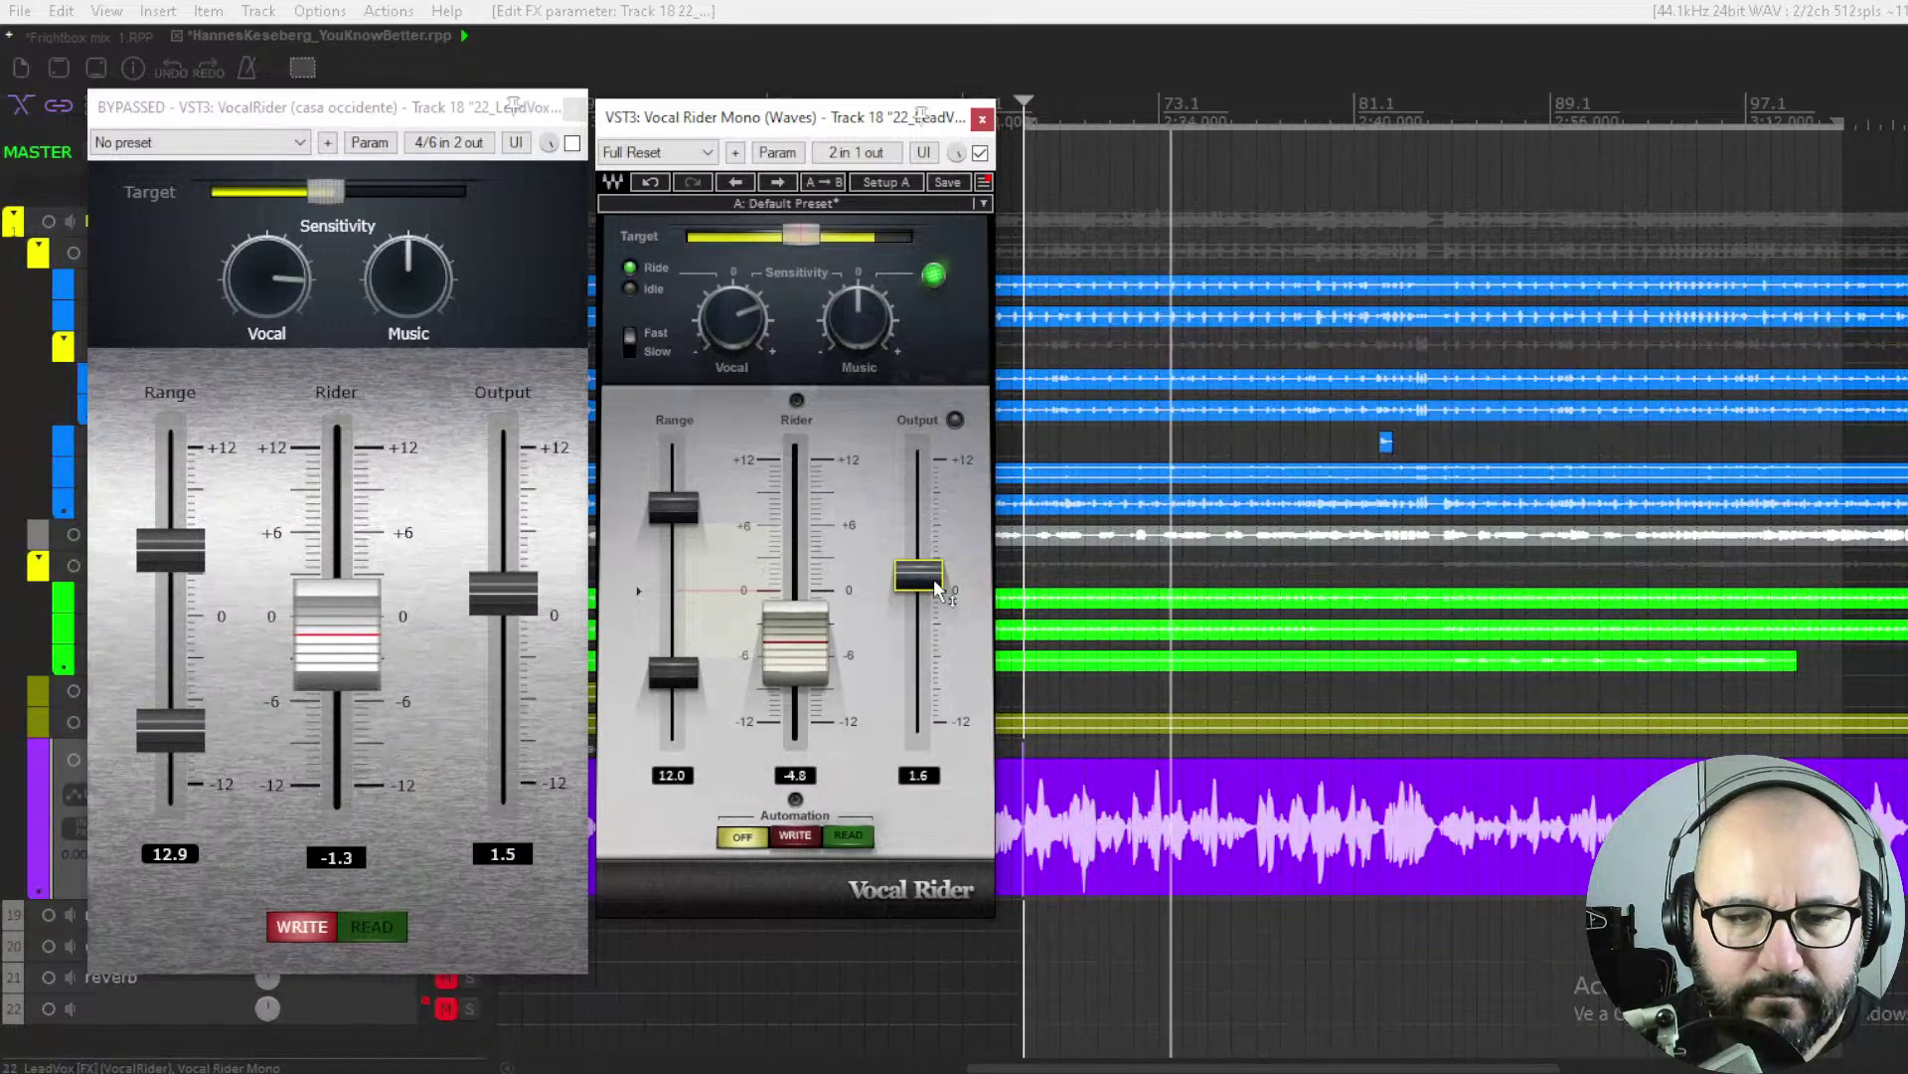
Raise the Waves plugin's Target slightly and its Output to 2.0 during playback, finishing by stopping playback and bypassing the plugin.
scroll(1267, 730, up, 2)
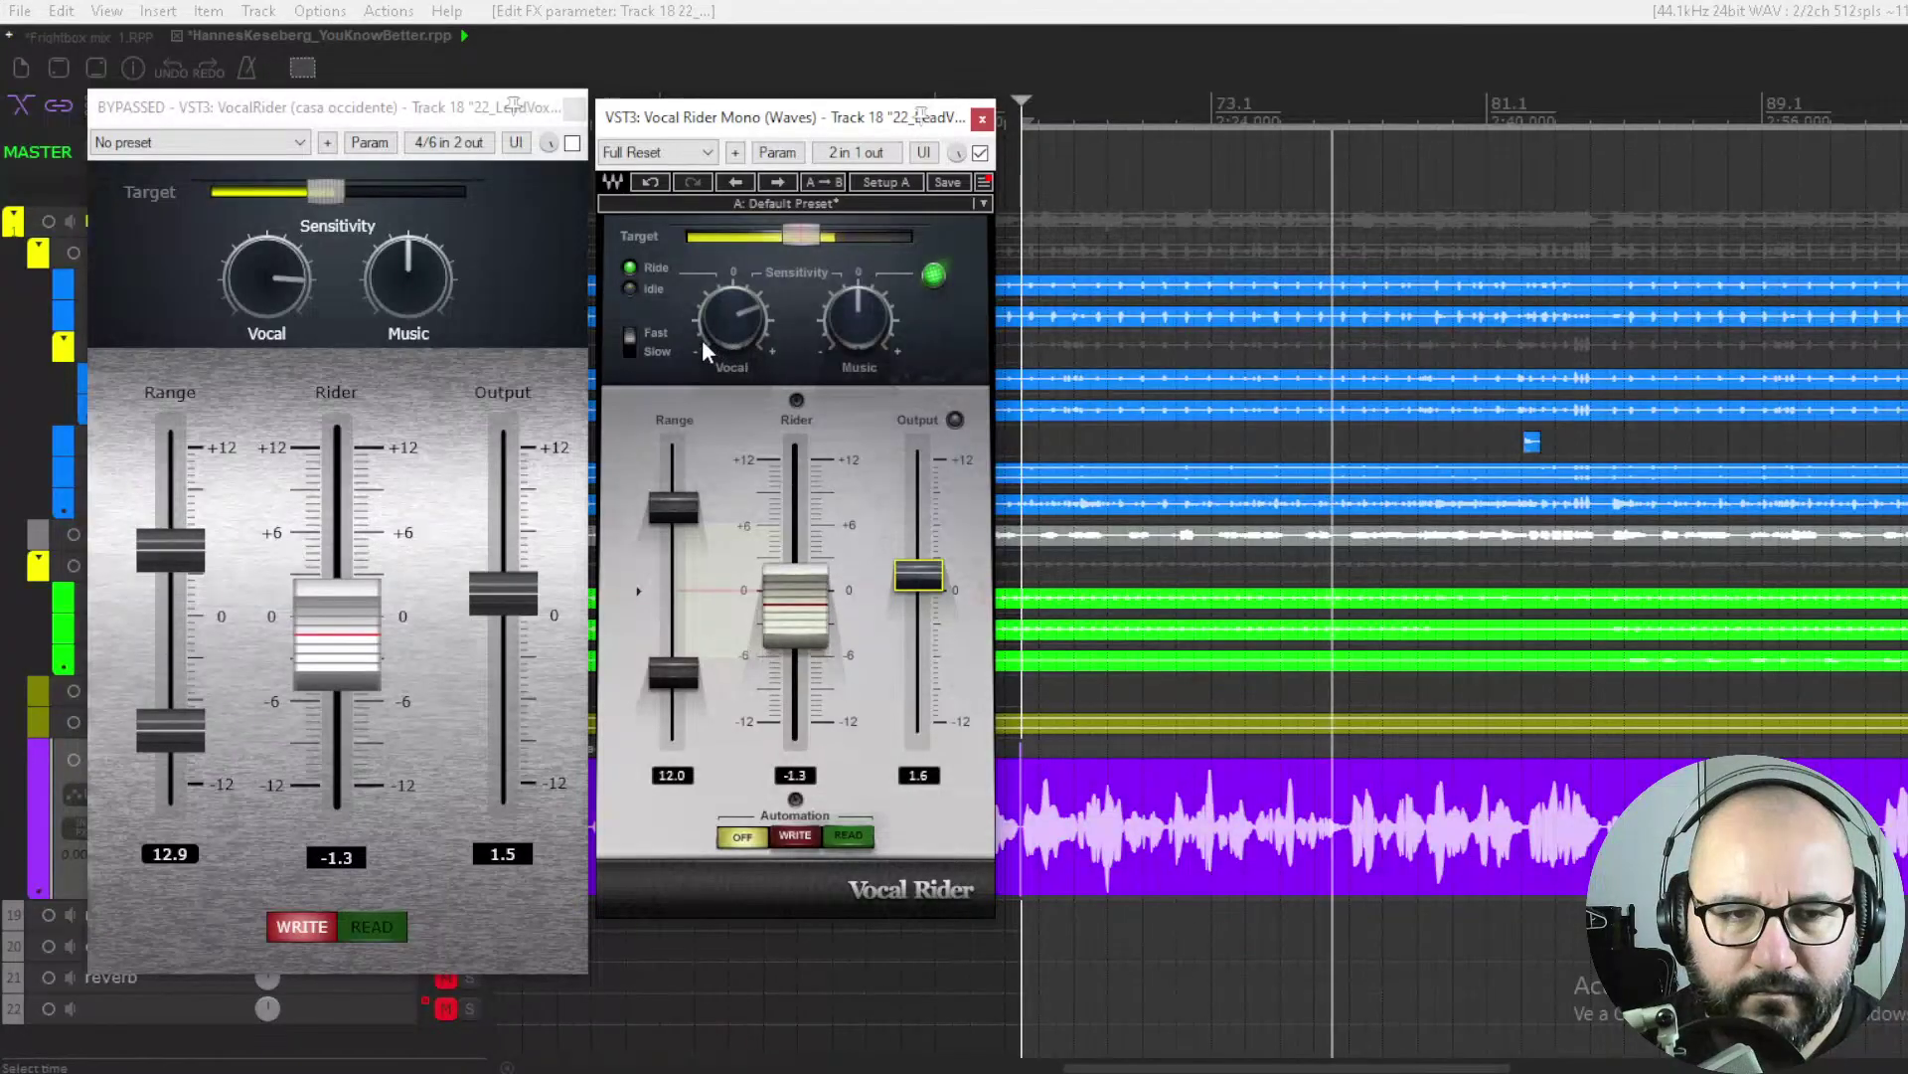
mouse_move(722, 336)
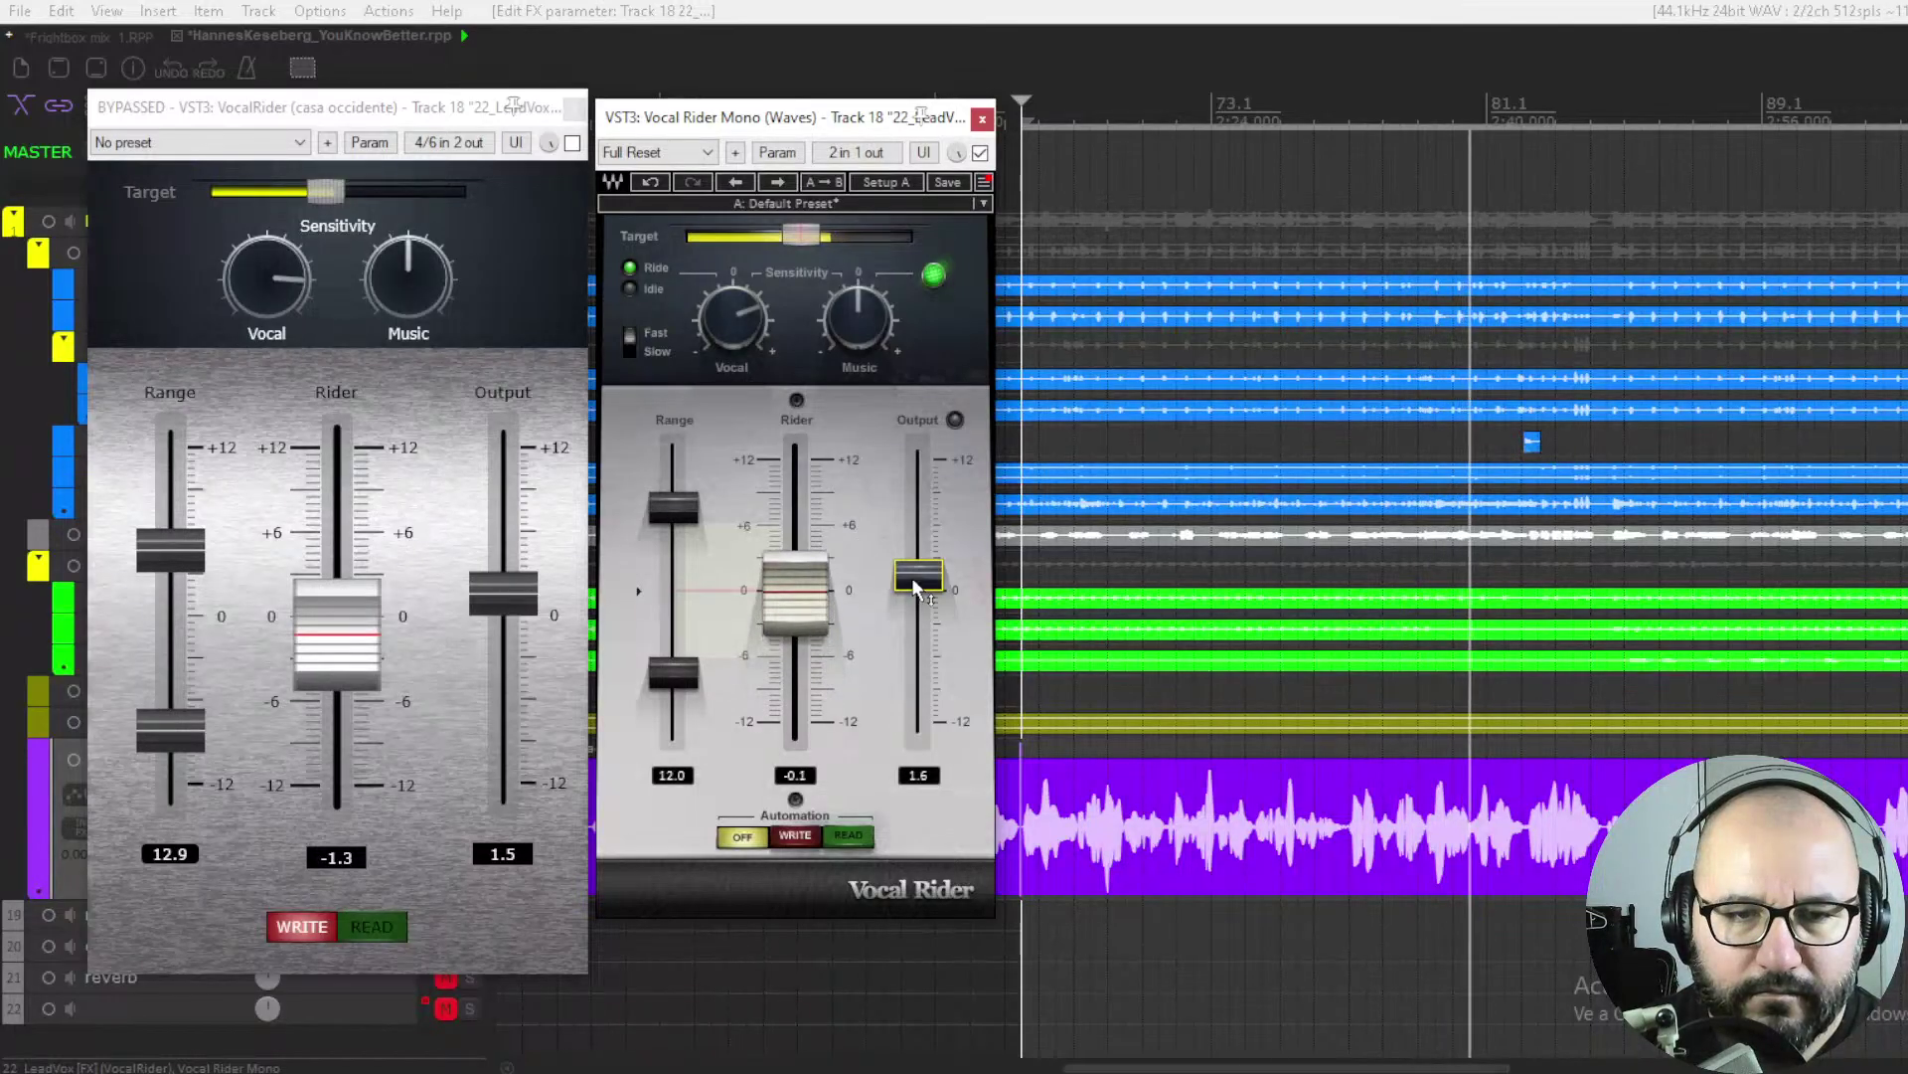
mouse_move(804, 235)
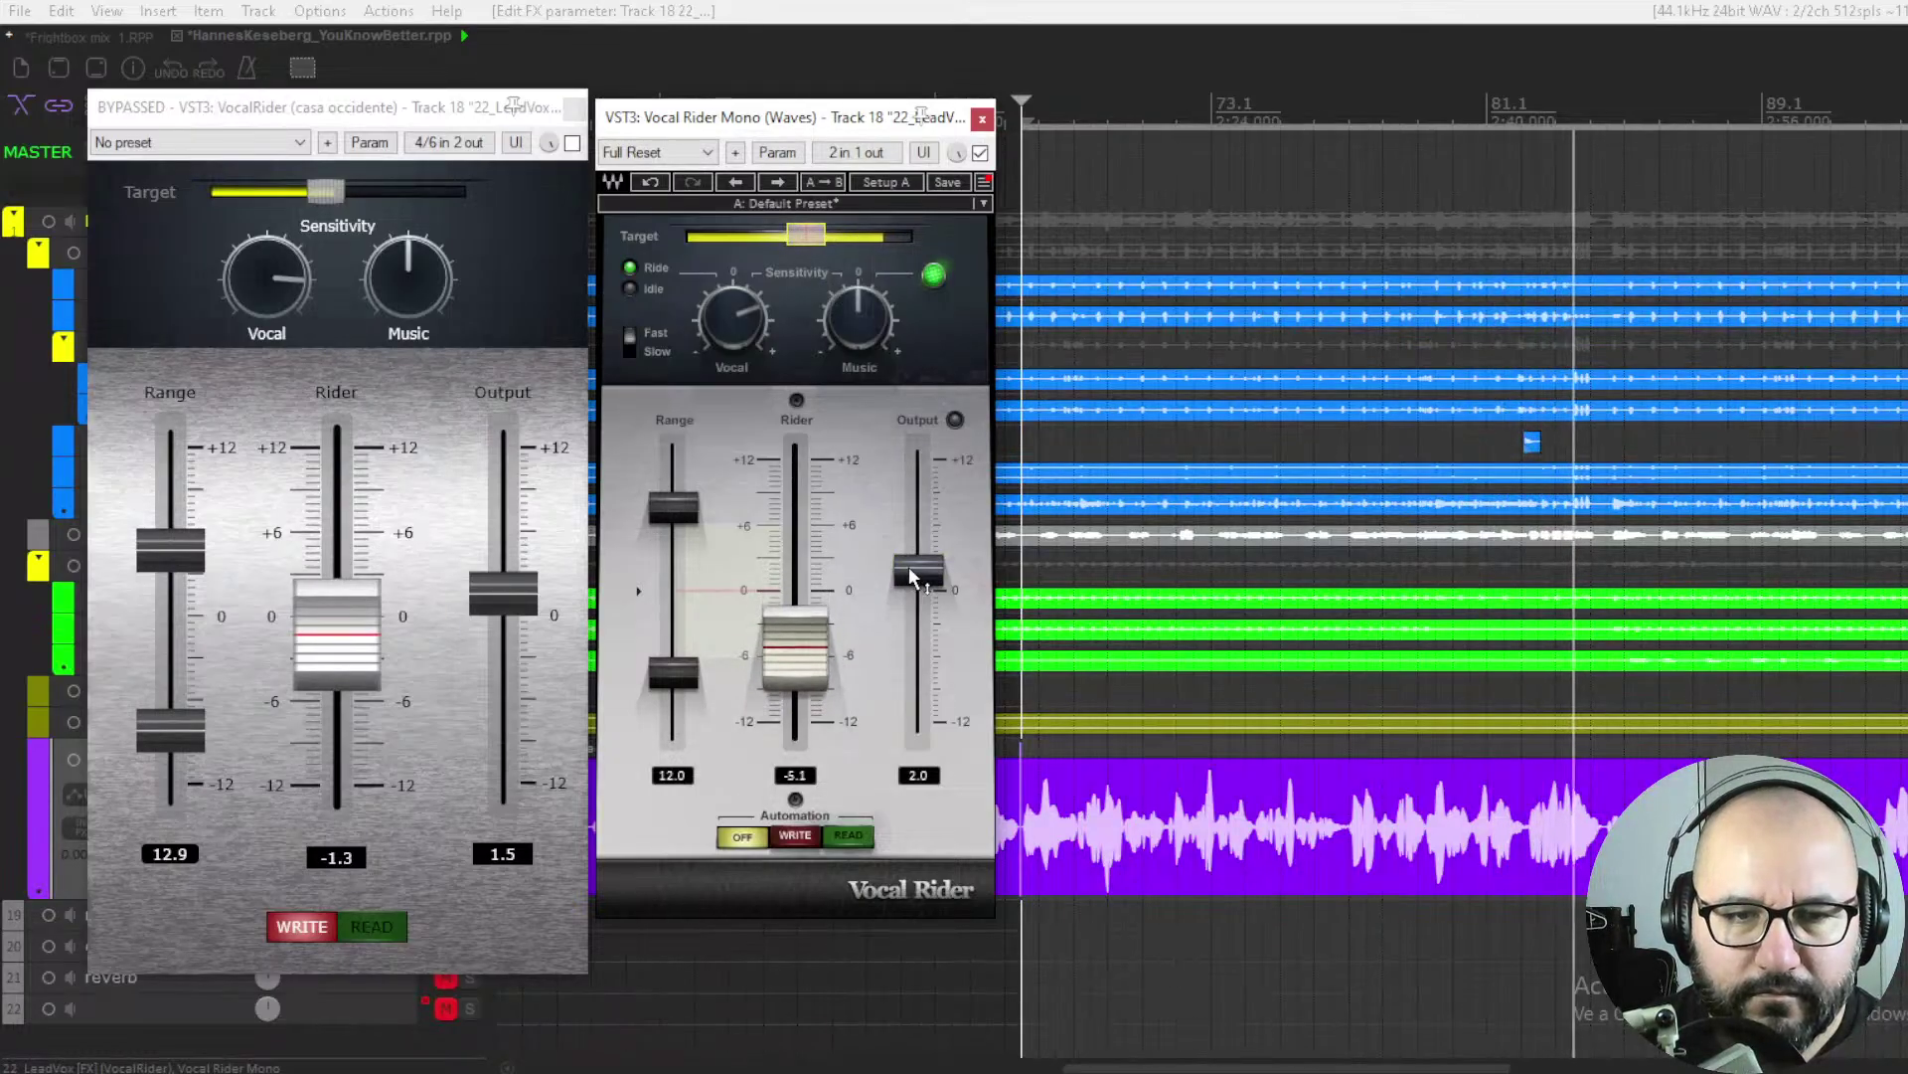
key(space)
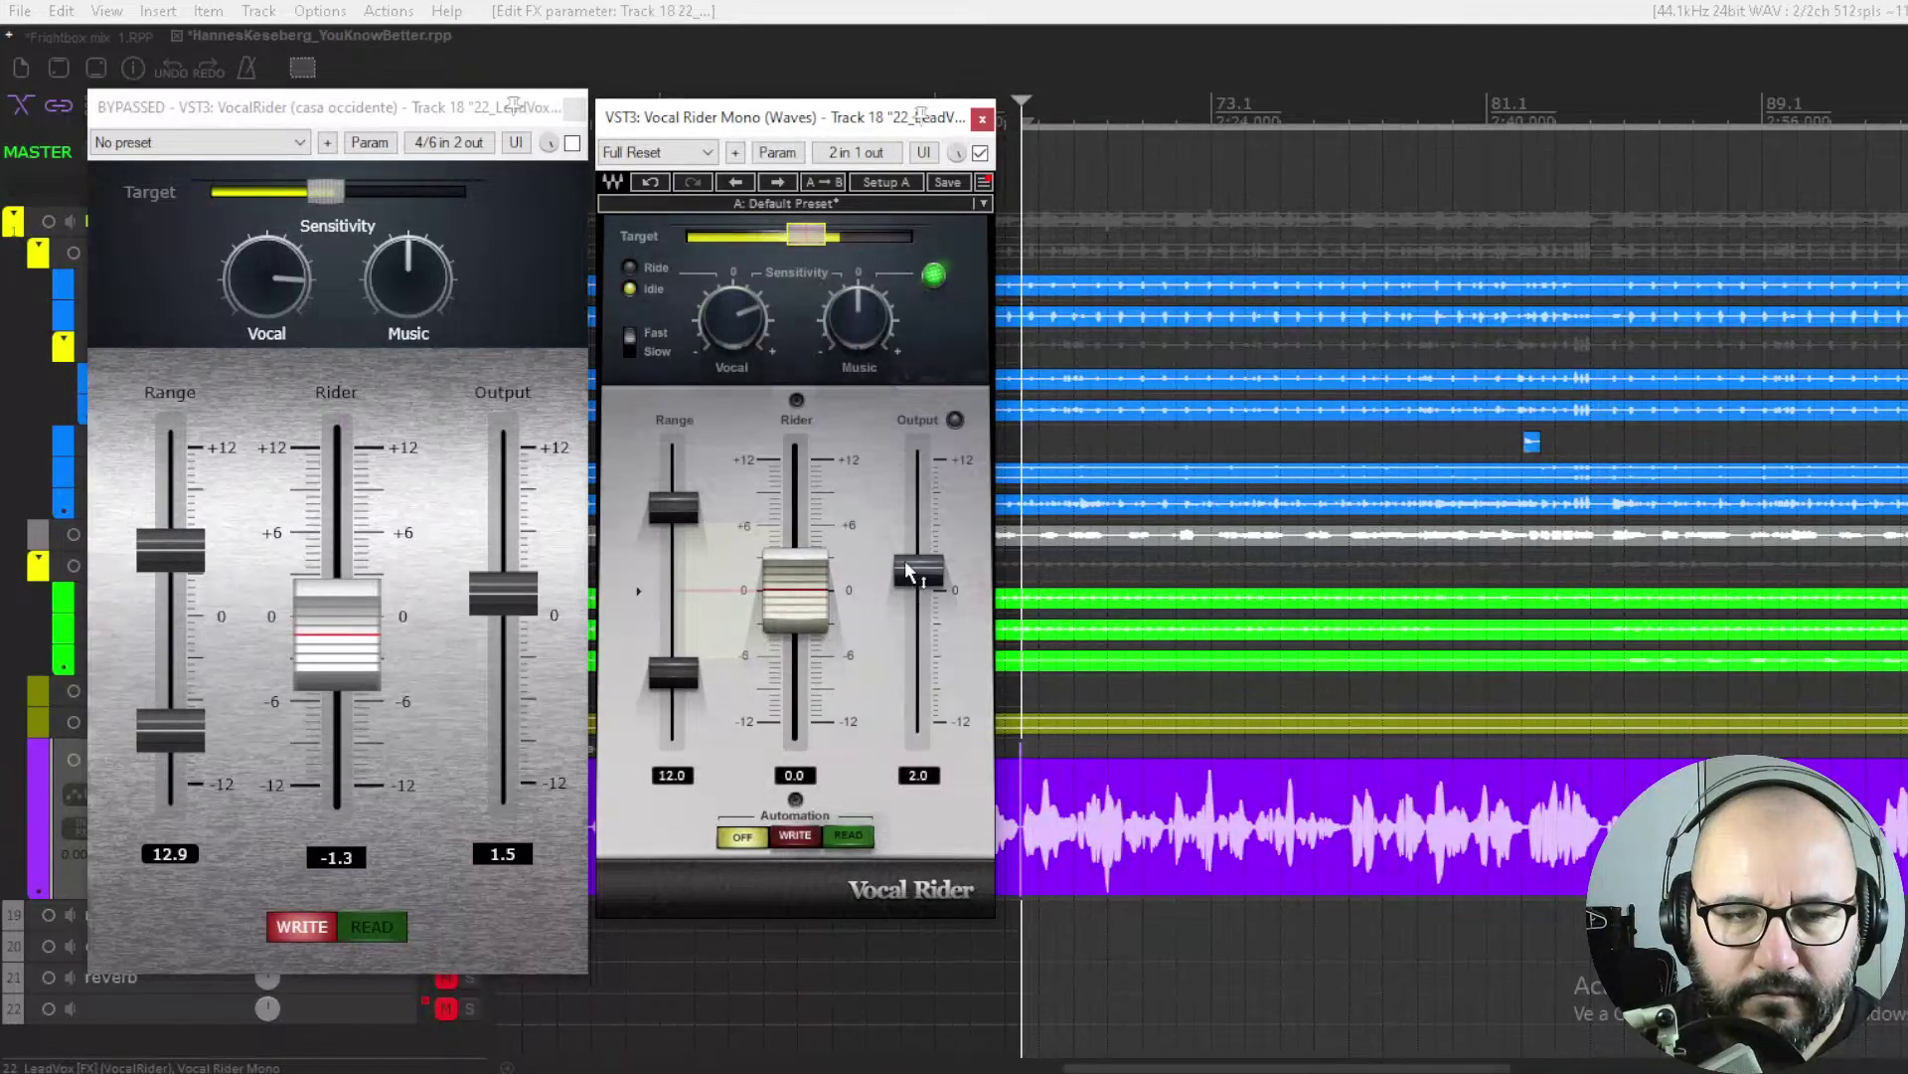
click(980, 153)
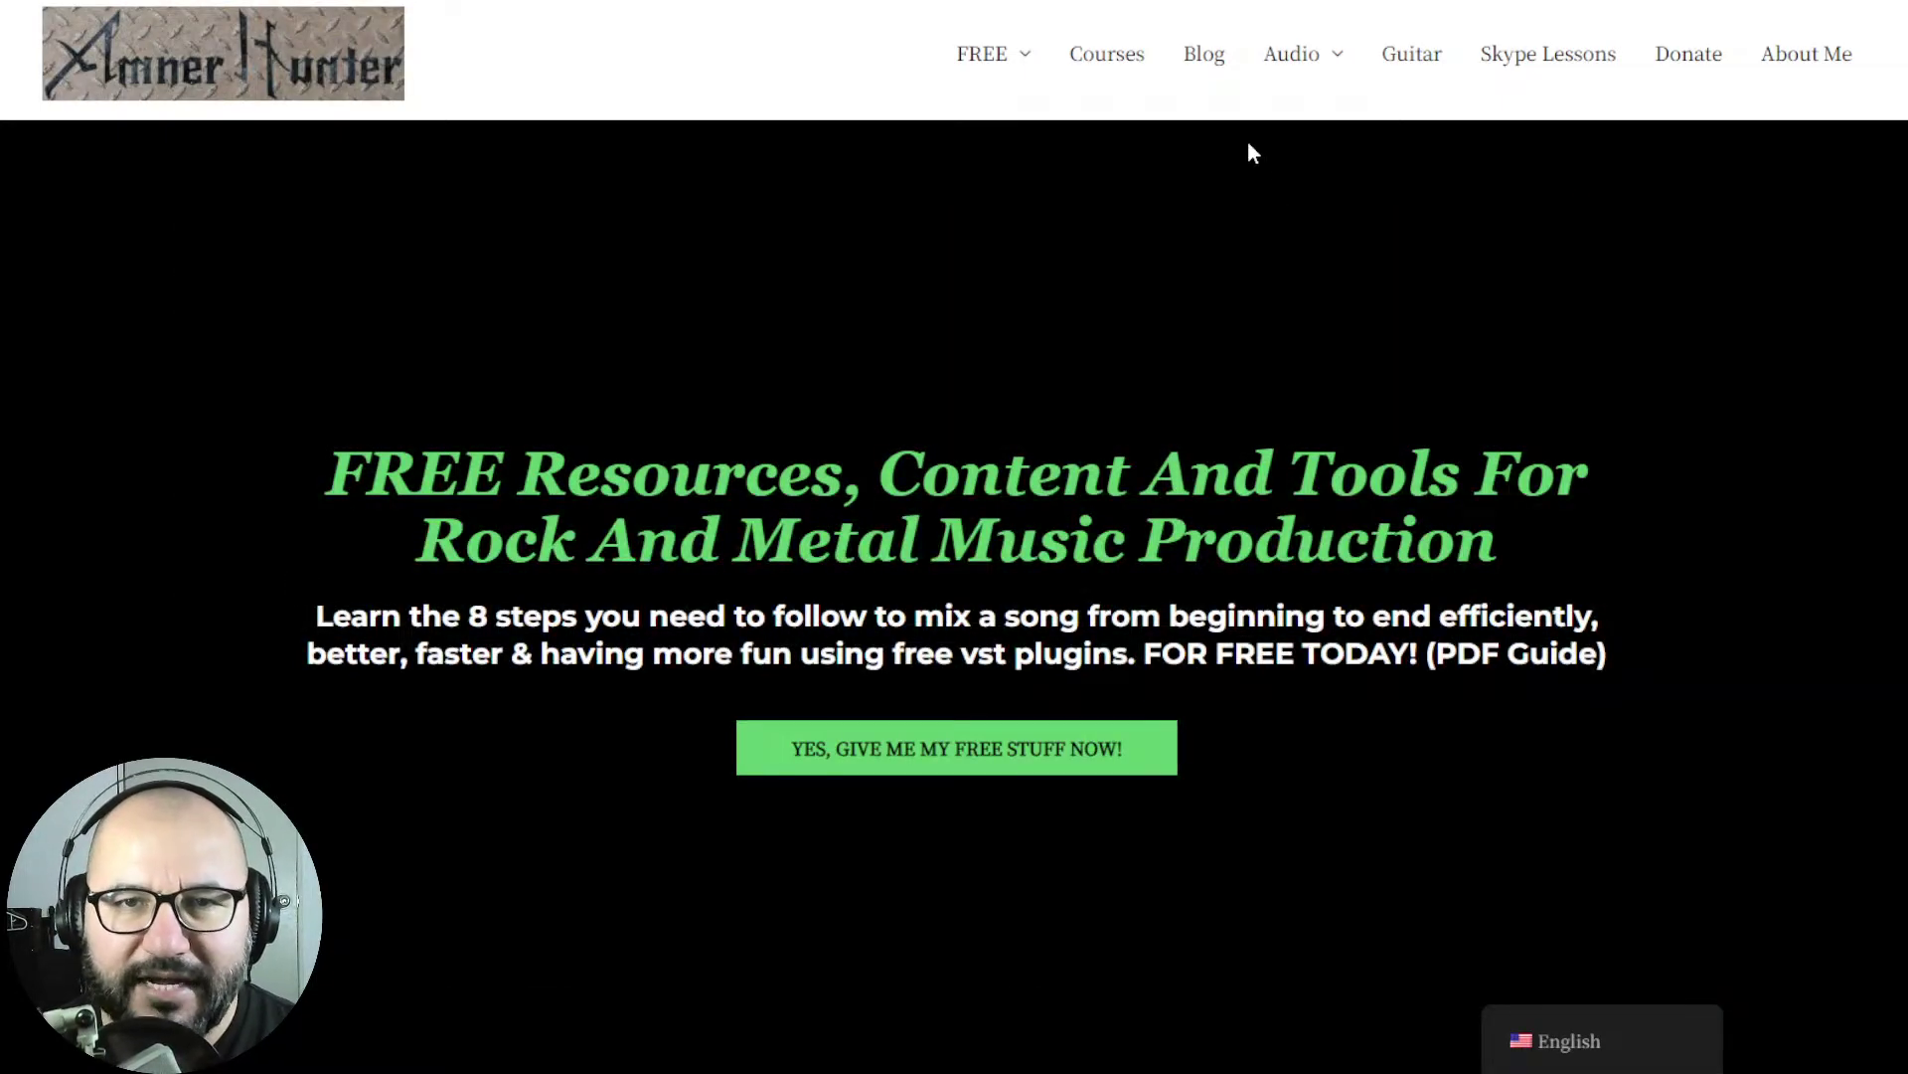
Switch from the Amner Hunter website to the Live page of the Amner Hunter Makes Music YouTube channel.
mouse_move(999, 76)
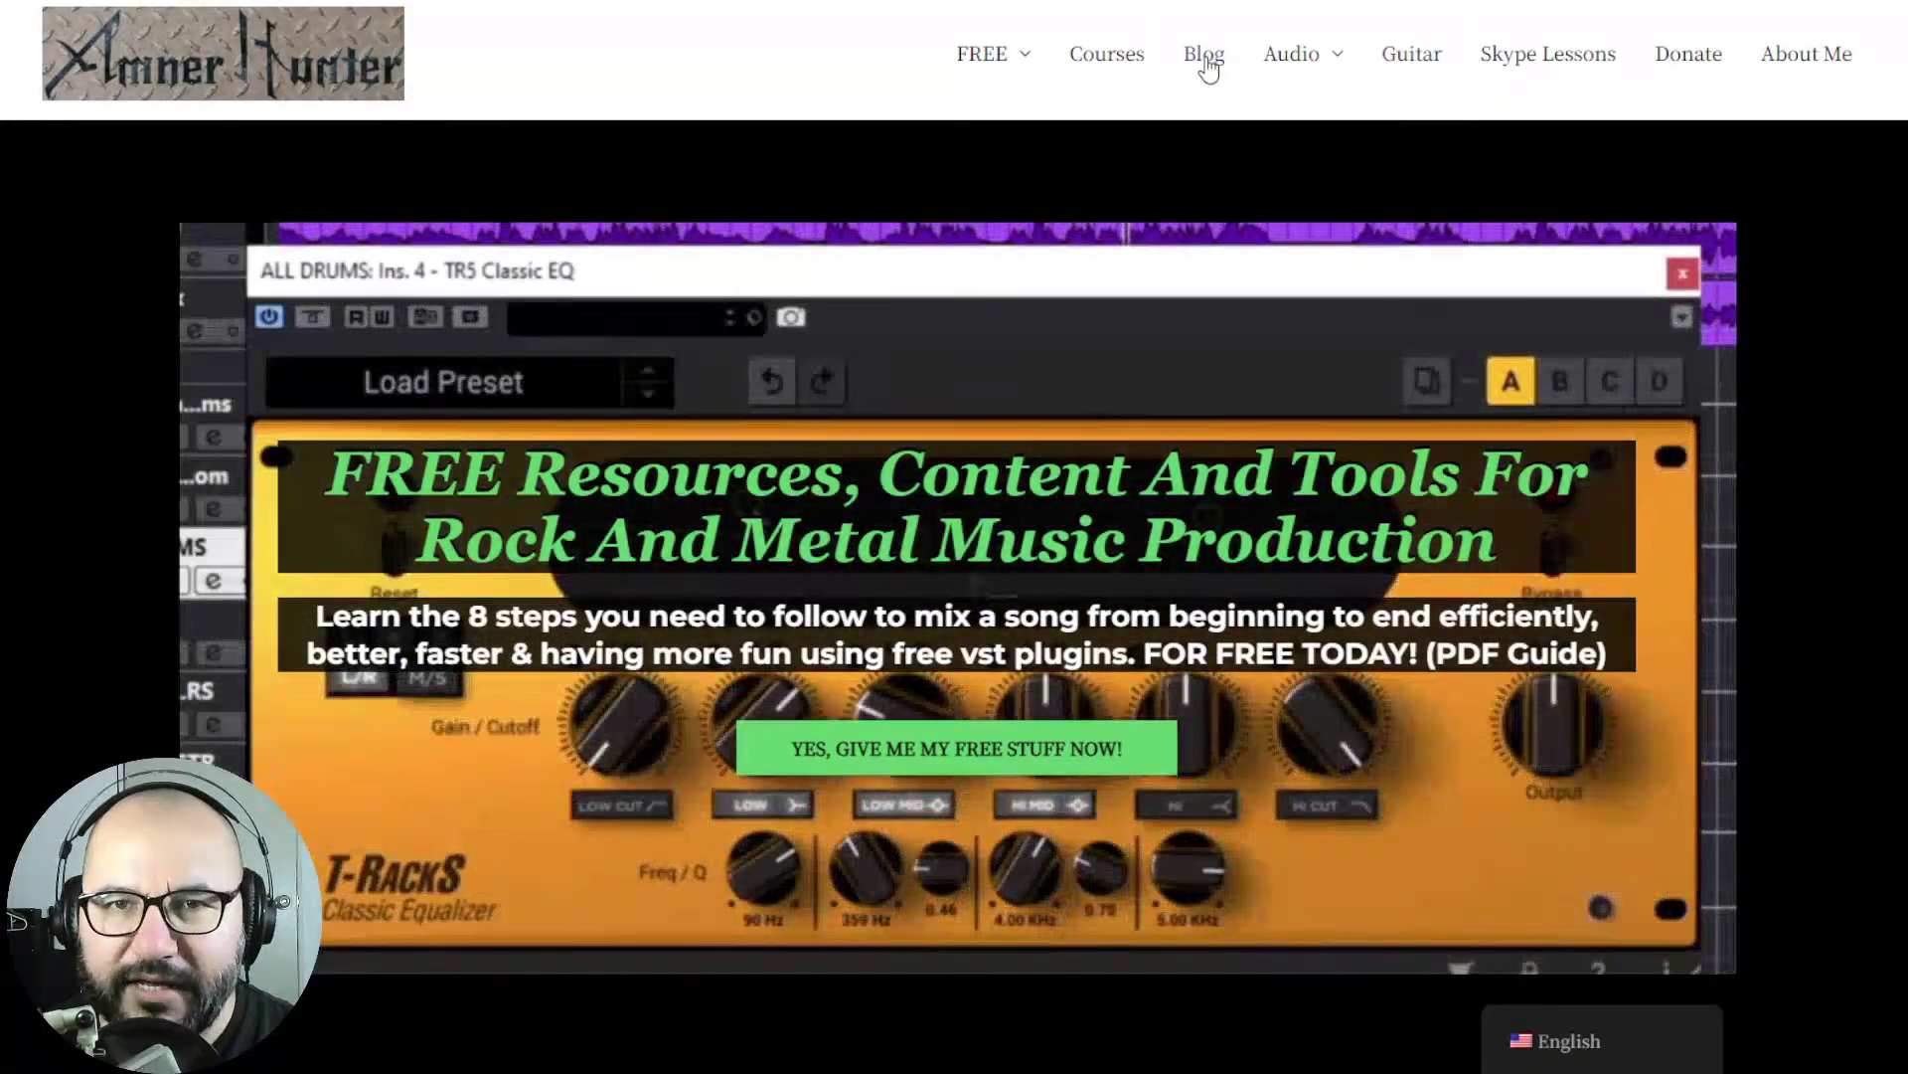
click(1206, 58)
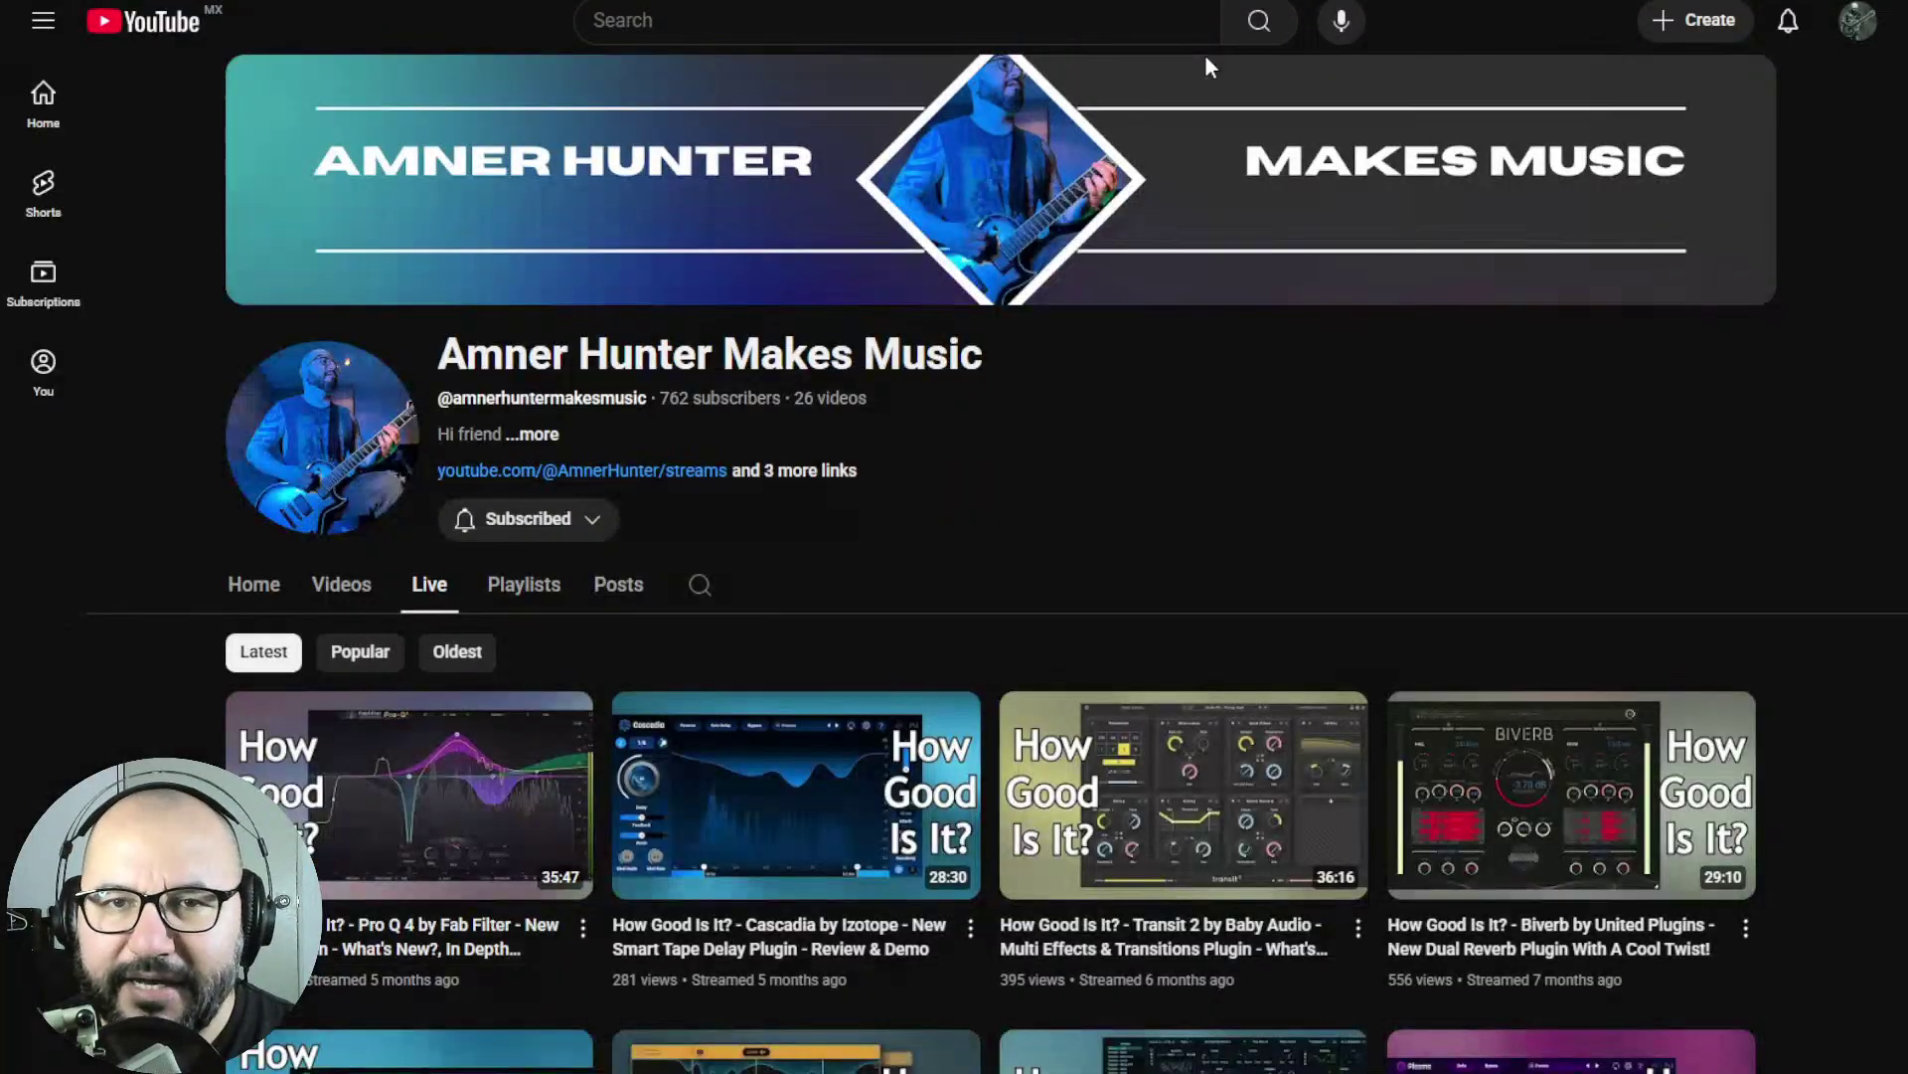